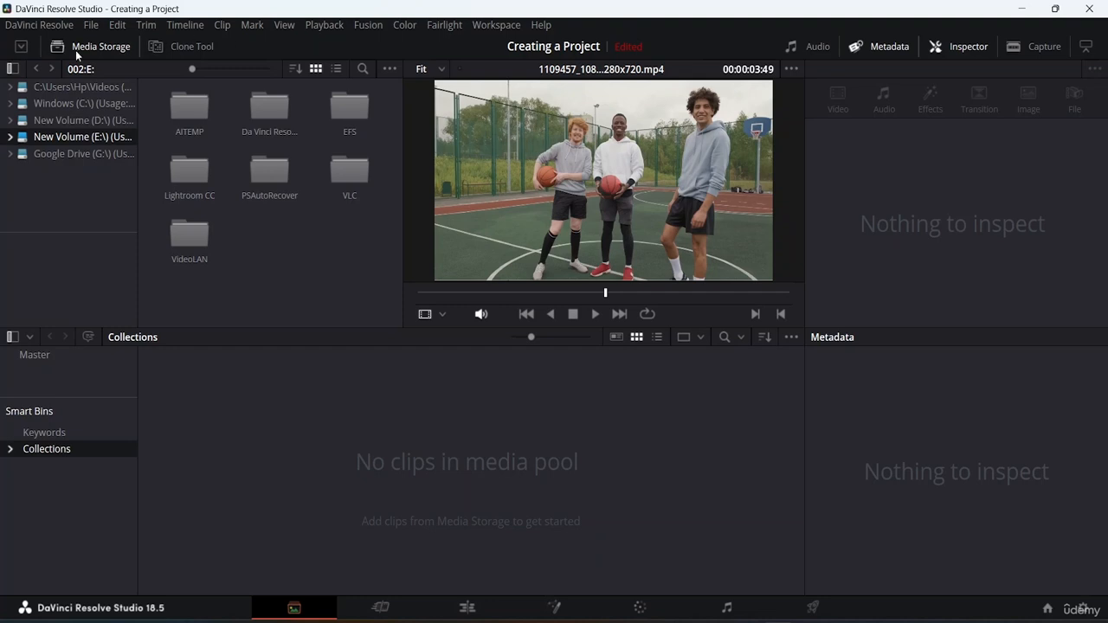
left_click(86, 27)
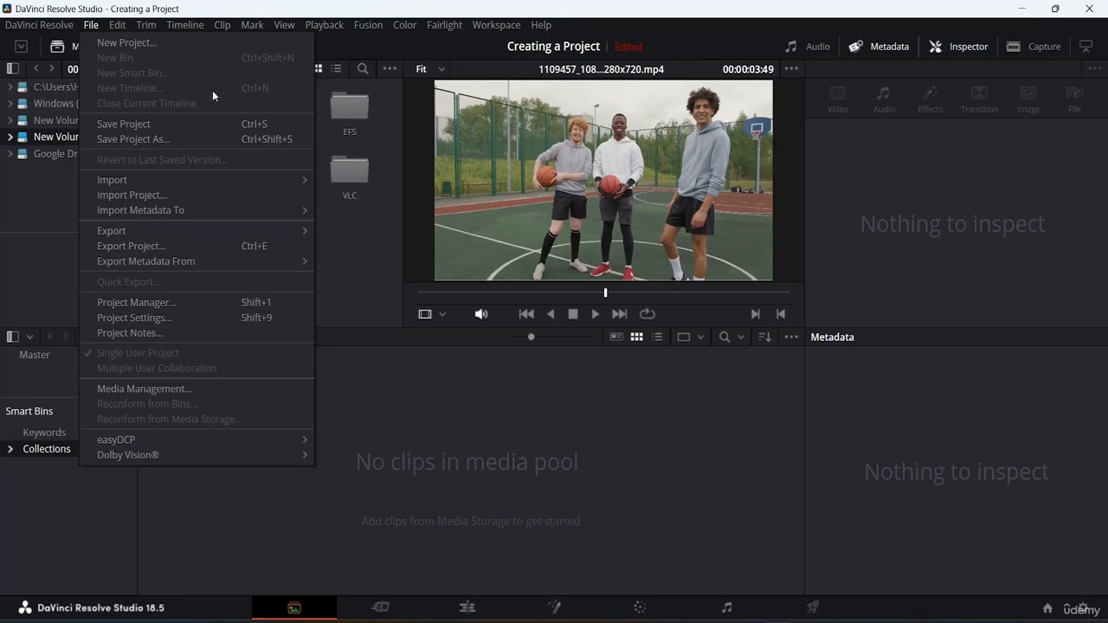
left_click(146, 24)
left_click(89, 27)
mouse_move(183, 185)
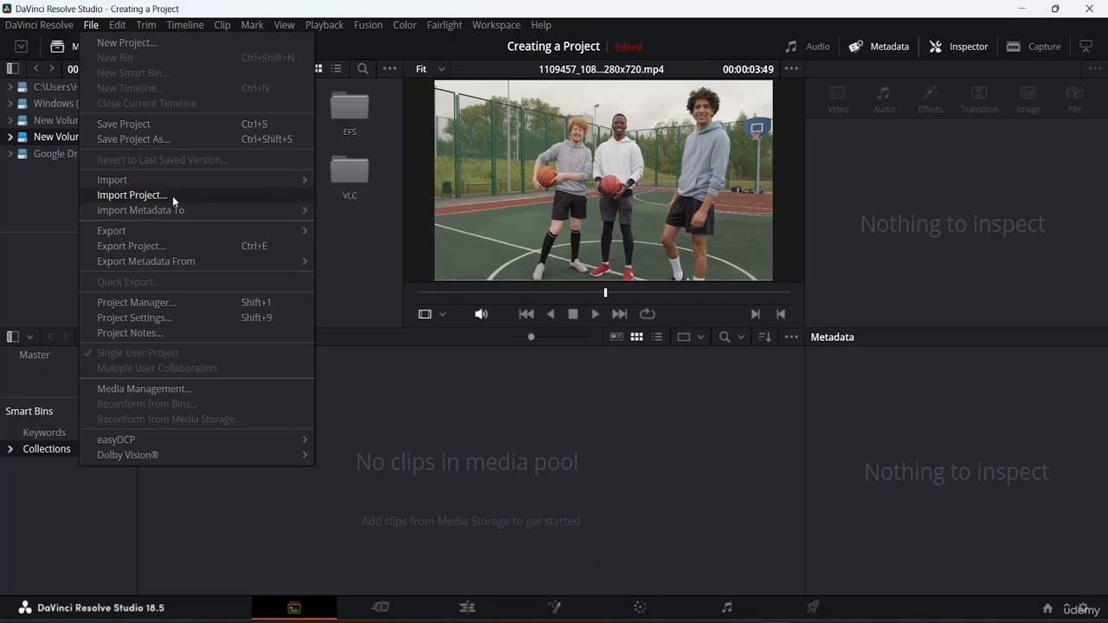
mouse_move(170, 229)
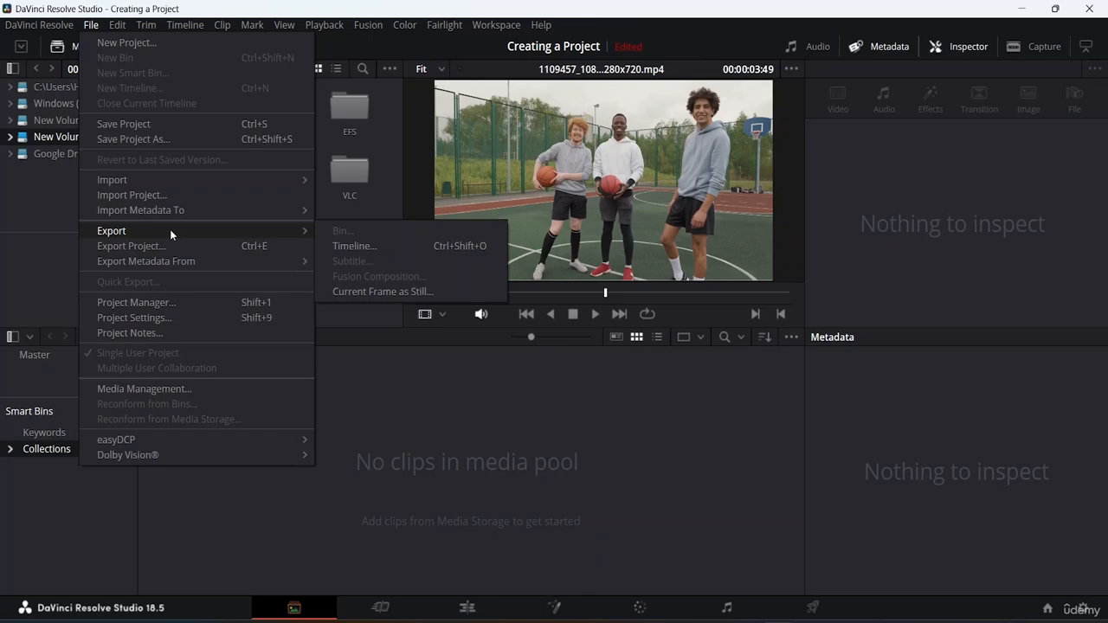
mouse_move(139, 26)
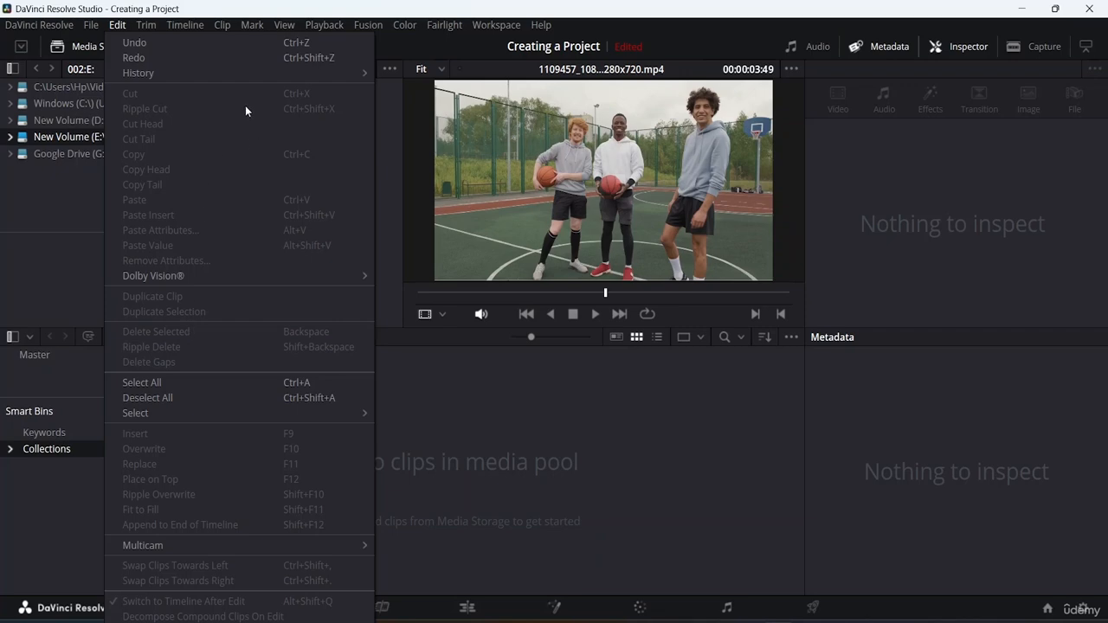
mouse_move(185, 25)
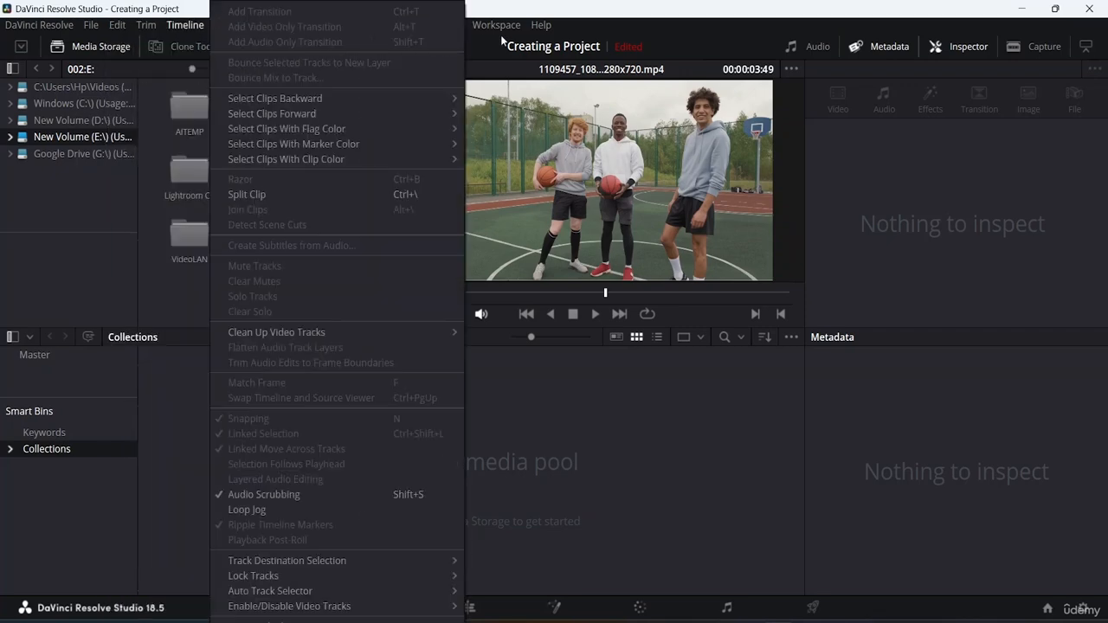
mouse_move(464, 30)
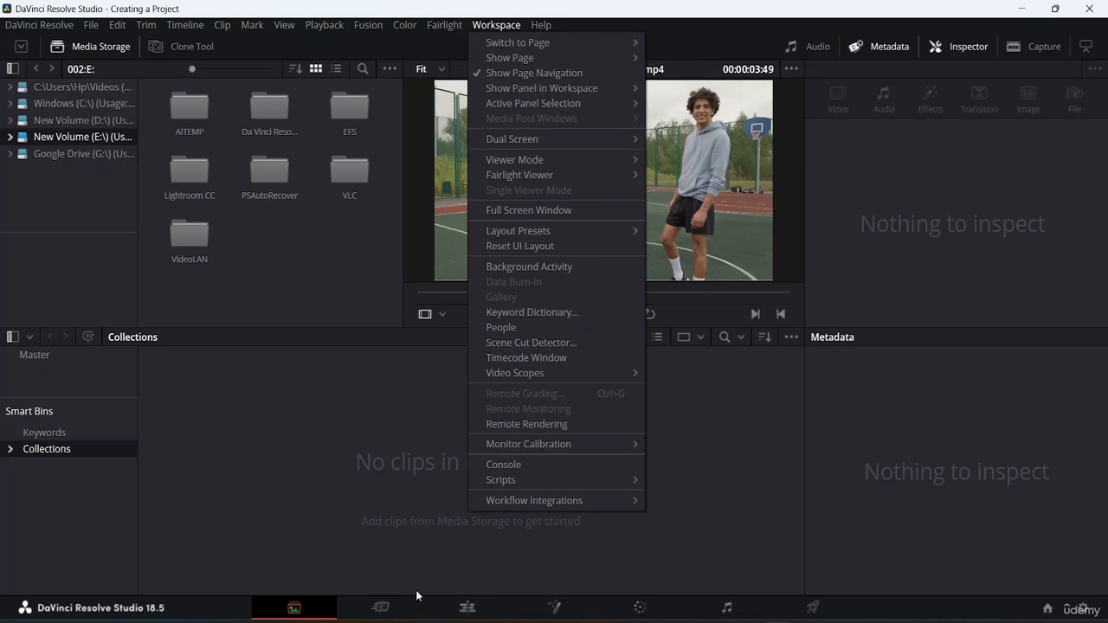
left_click(326, 539)
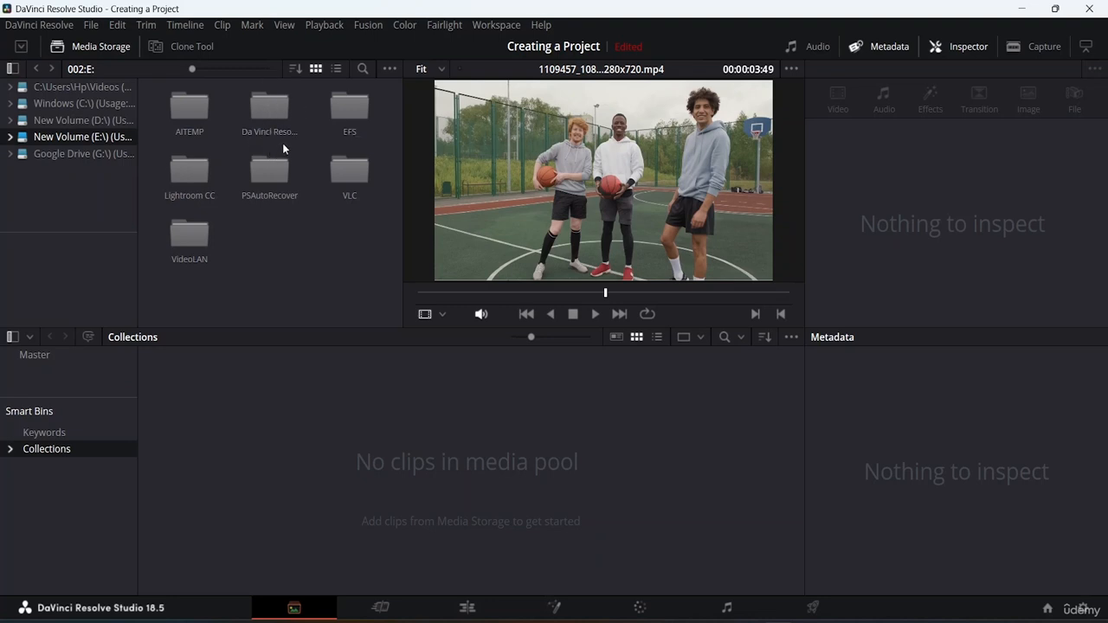
Open the Videos folder inside Da Vinci Resolve Resource File on the E: drive in the media storage.
double_click(281, 115)
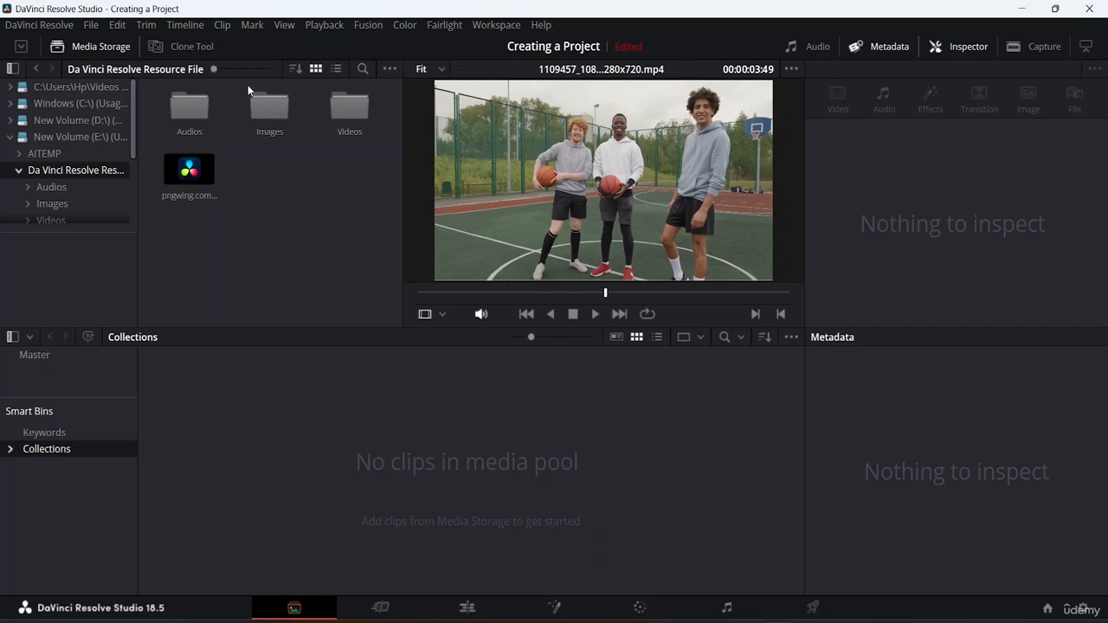
left_click_drag(210, 70, 338, 78)
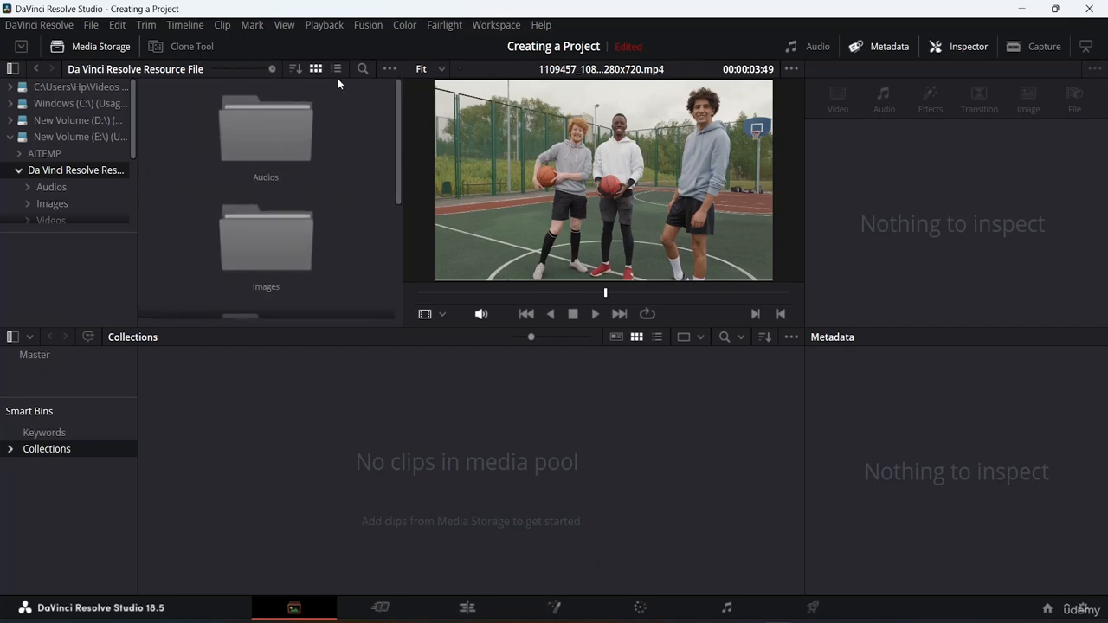
scroll(331, 175, "down", 3)
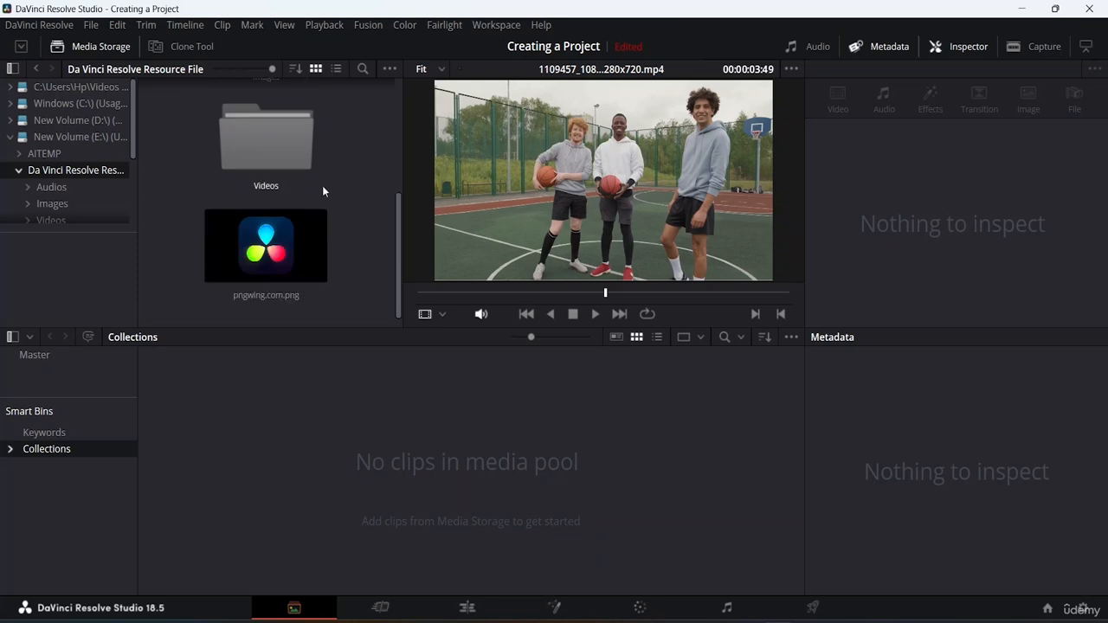
scroll(323, 177, "up", 2)
scroll(320, 184, "up", 1)
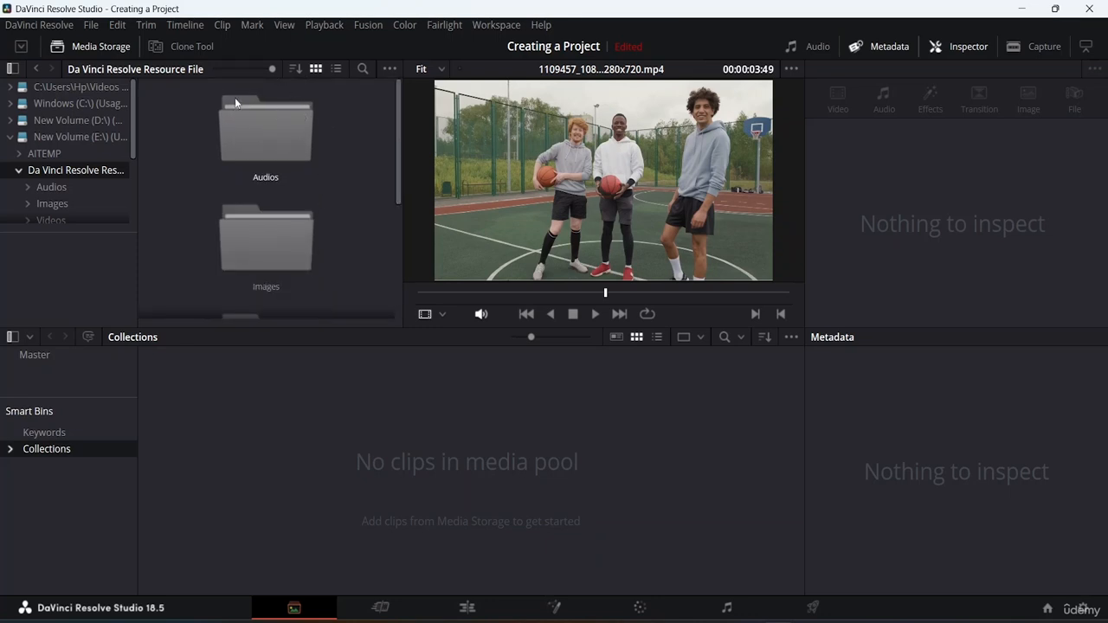
left_click_drag(270, 65, 213, 69)
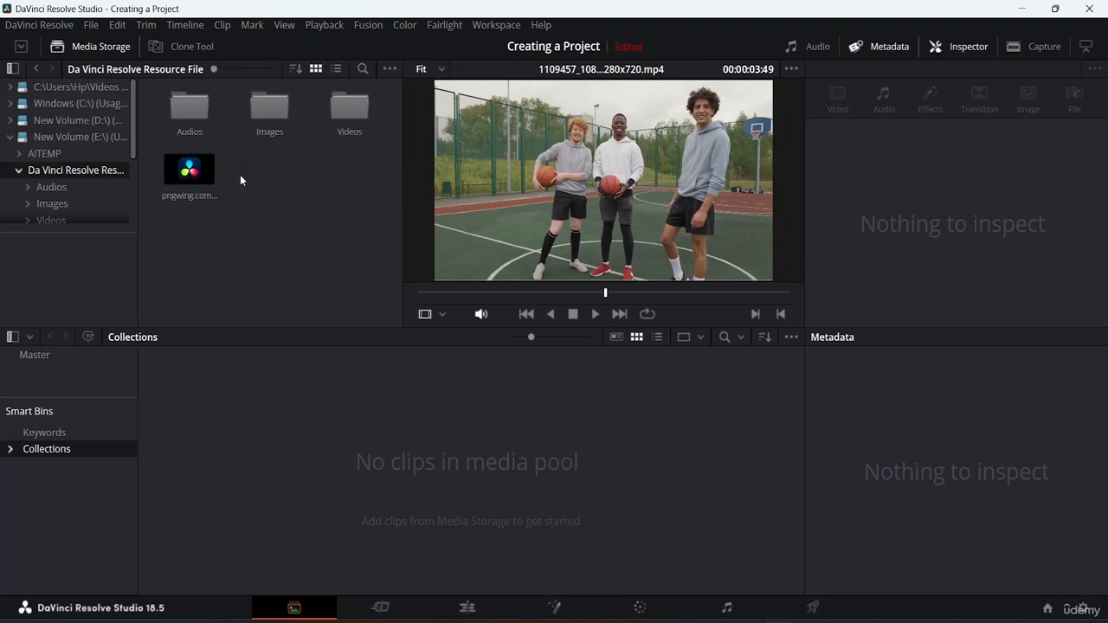
double_click(350, 111)
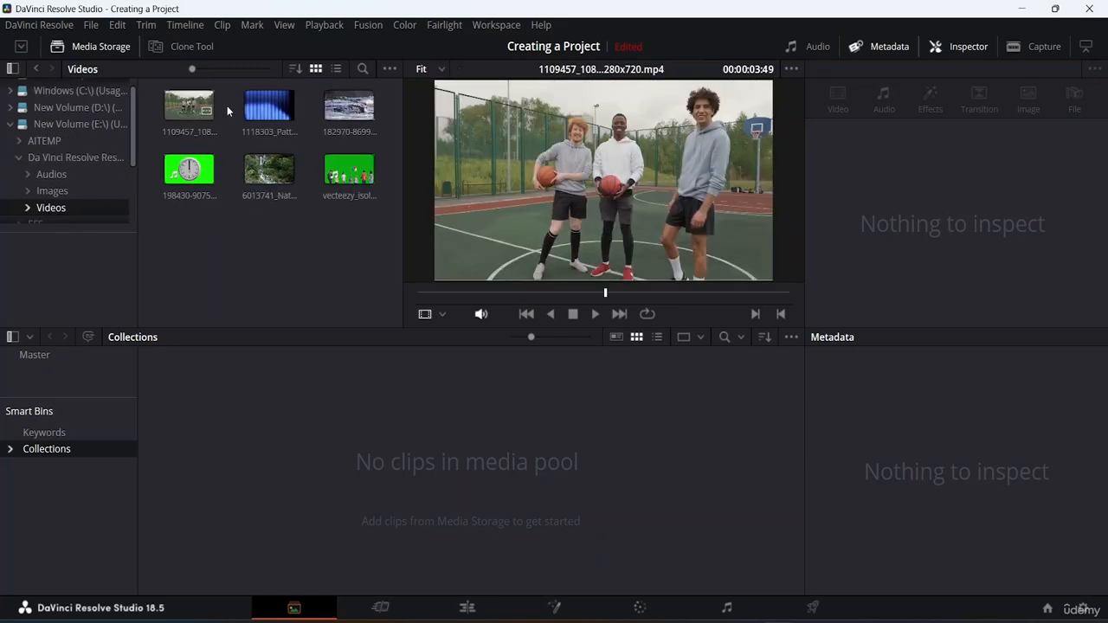
Preview the 1118303 pattern, 1109457 competition player, 182970 water and 6013741 river clips, and scrub through the river clip.
left_click(260, 108)
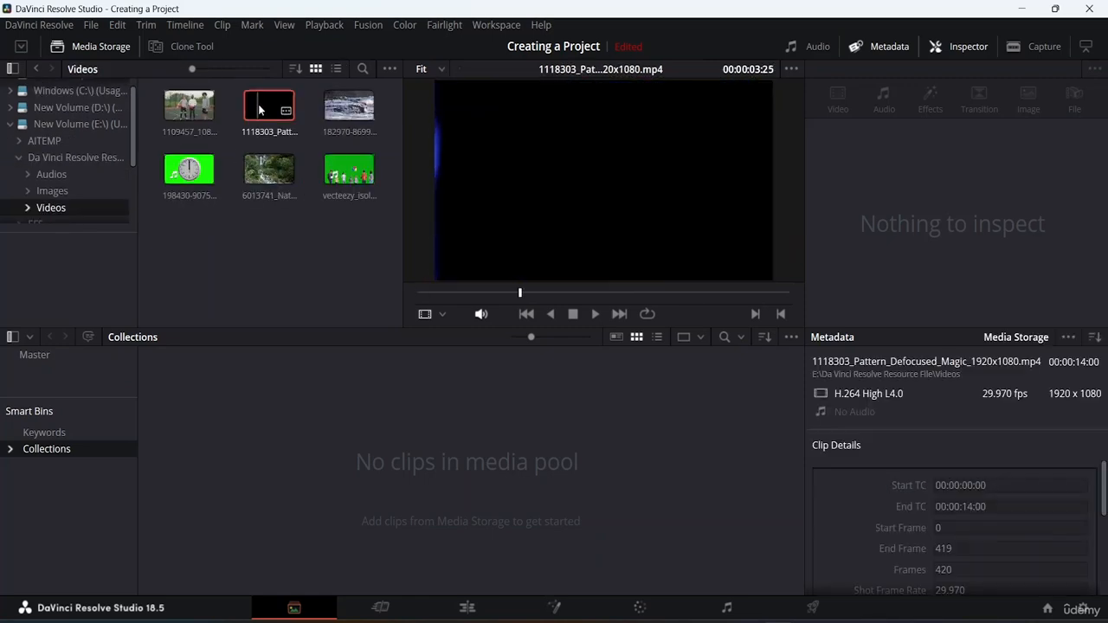
left_click(178, 106)
left_click(353, 111)
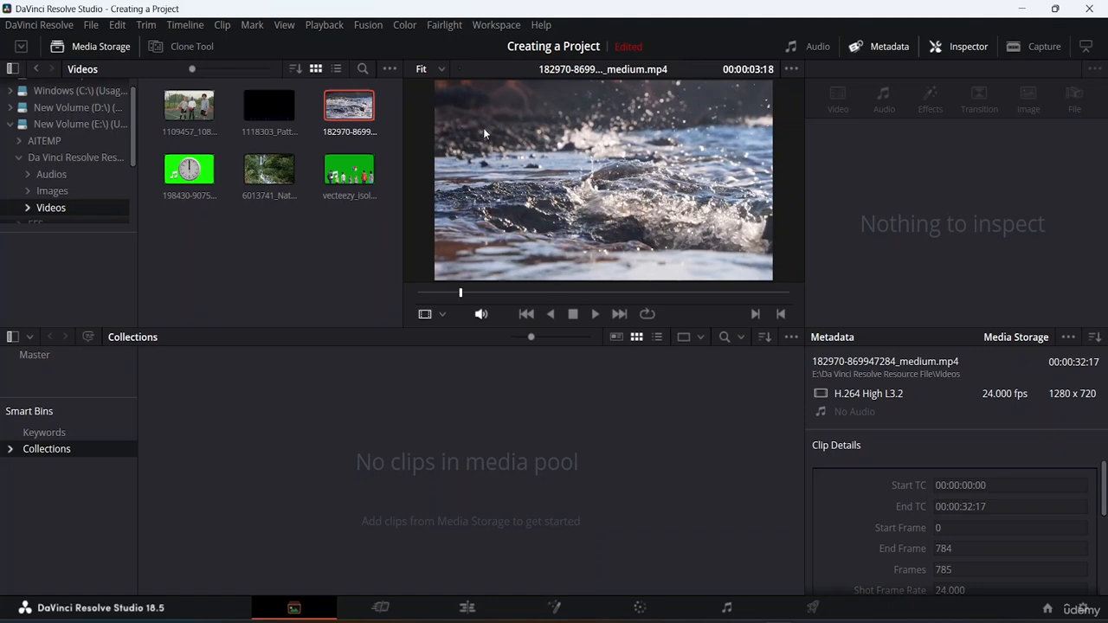
left_click(265, 180)
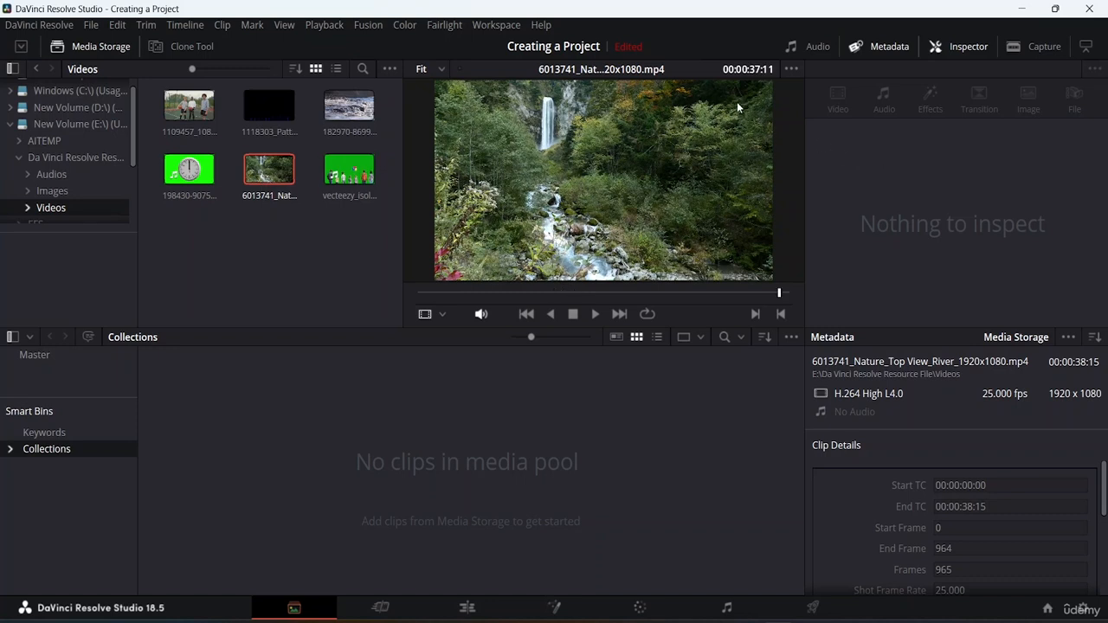
left_click_drag(774, 291, 350, 252)
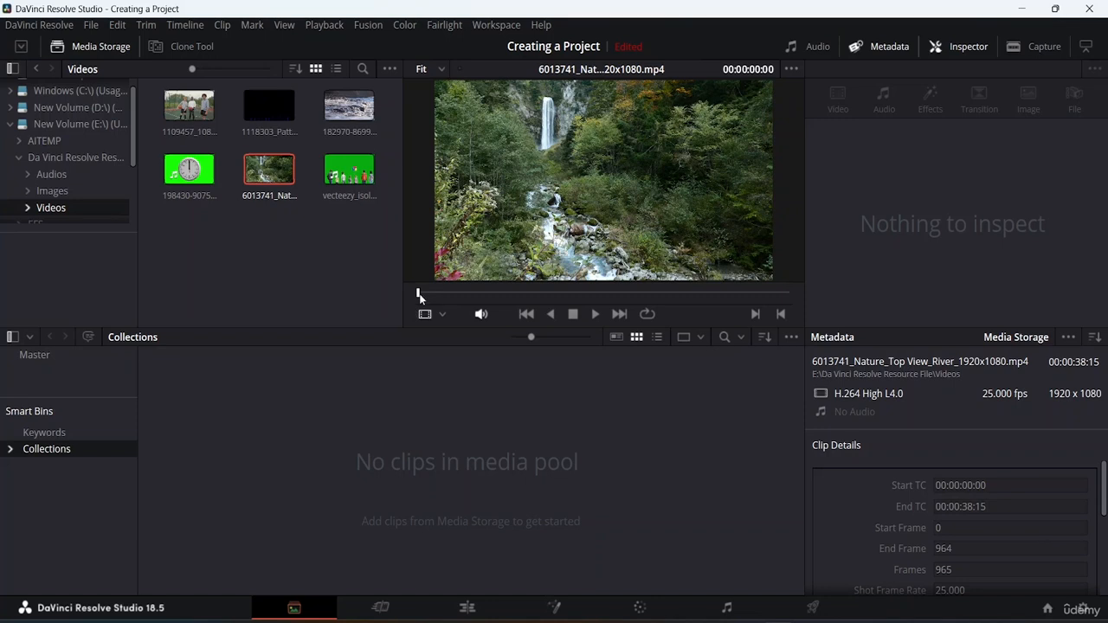
left_click(553, 293)
left_click_drag(602, 308, 1032, 327)
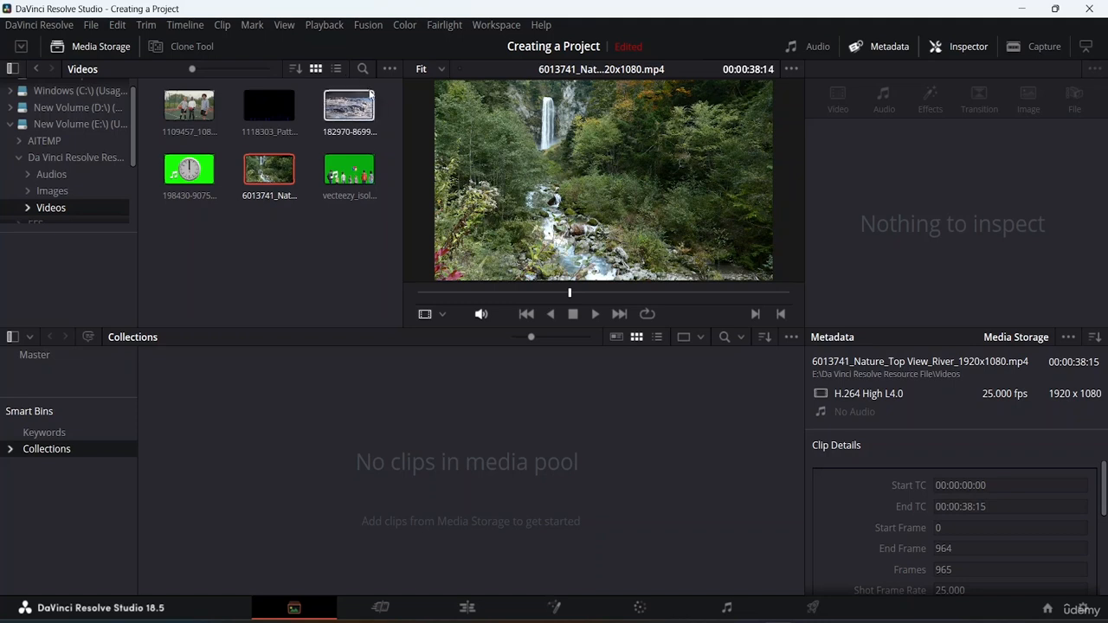
Try to add the 6013741 river clip to the media pool, and check for it on the Cut page.
left_click_drag(272, 172, 199, 452)
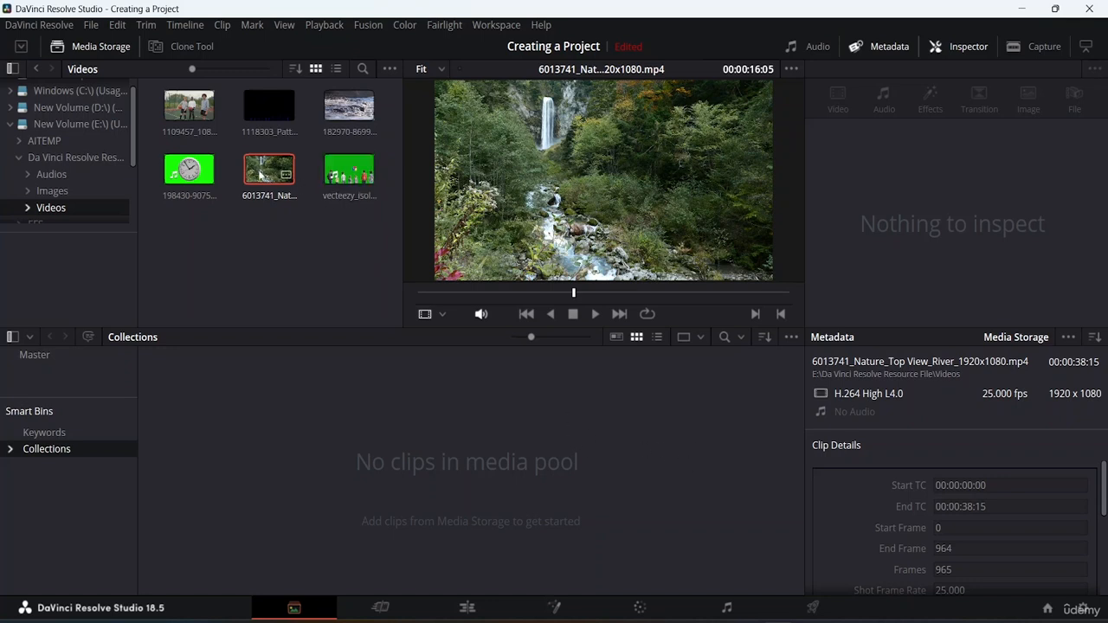
left_click_drag(267, 170, 272, 482)
left_click(390, 609)
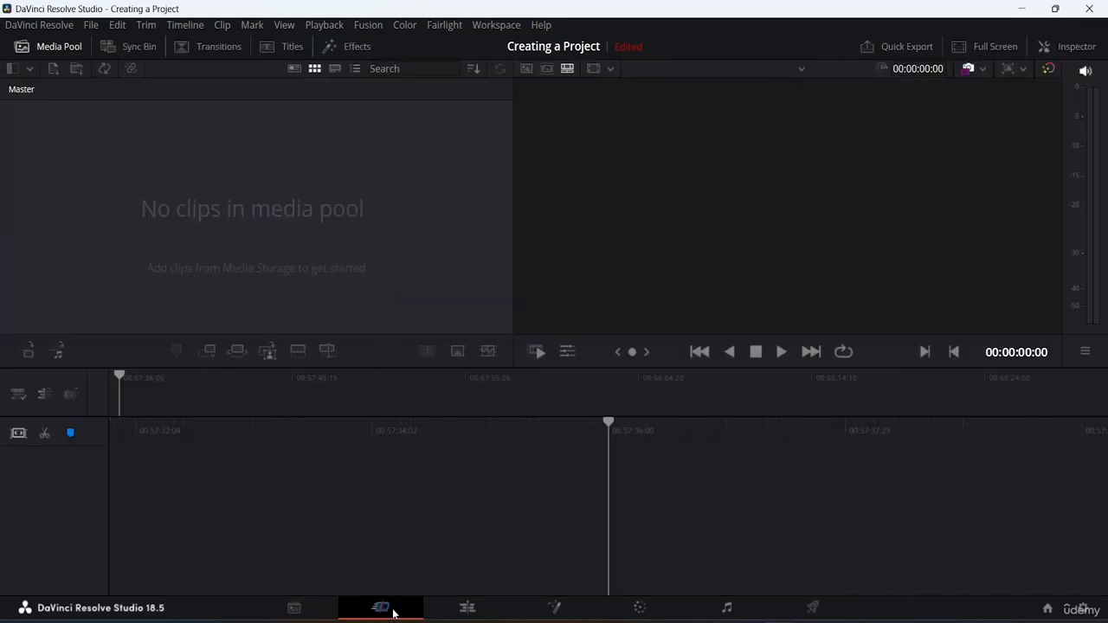
left_click(295, 607)
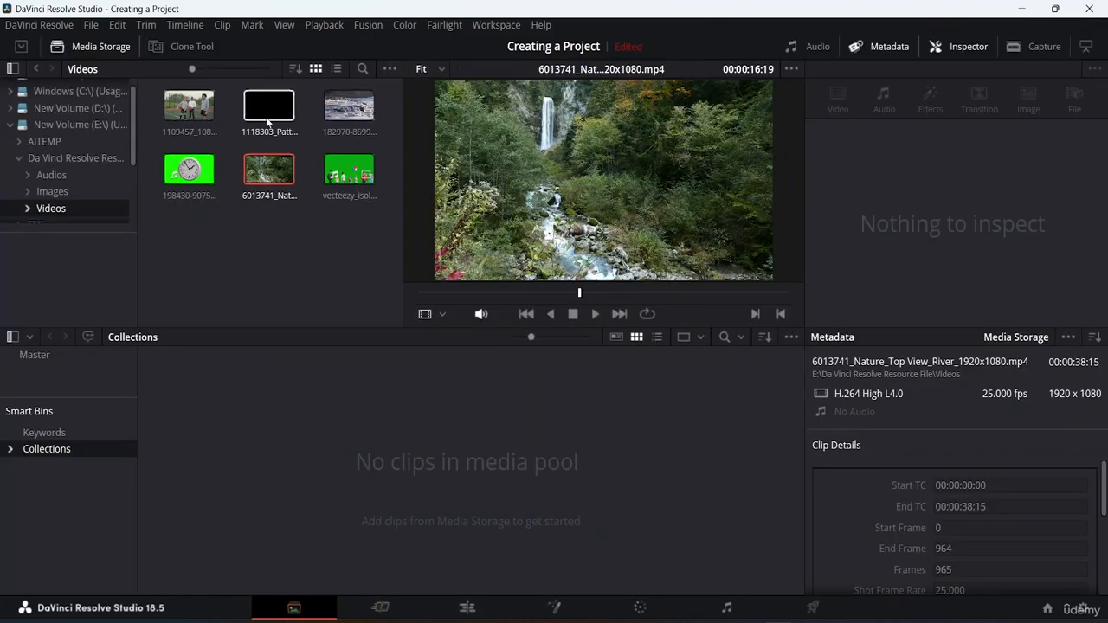
Preview the 1109457 competition player clip and the 182970 water clip from the Videos folder.
left_click(190, 109)
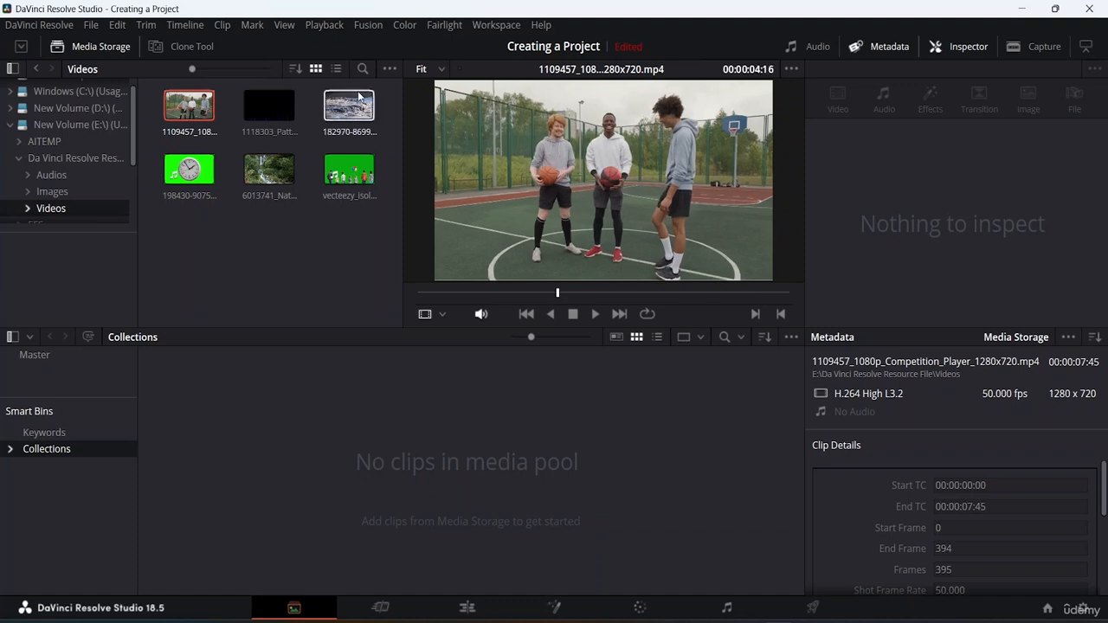
left_click(344, 115)
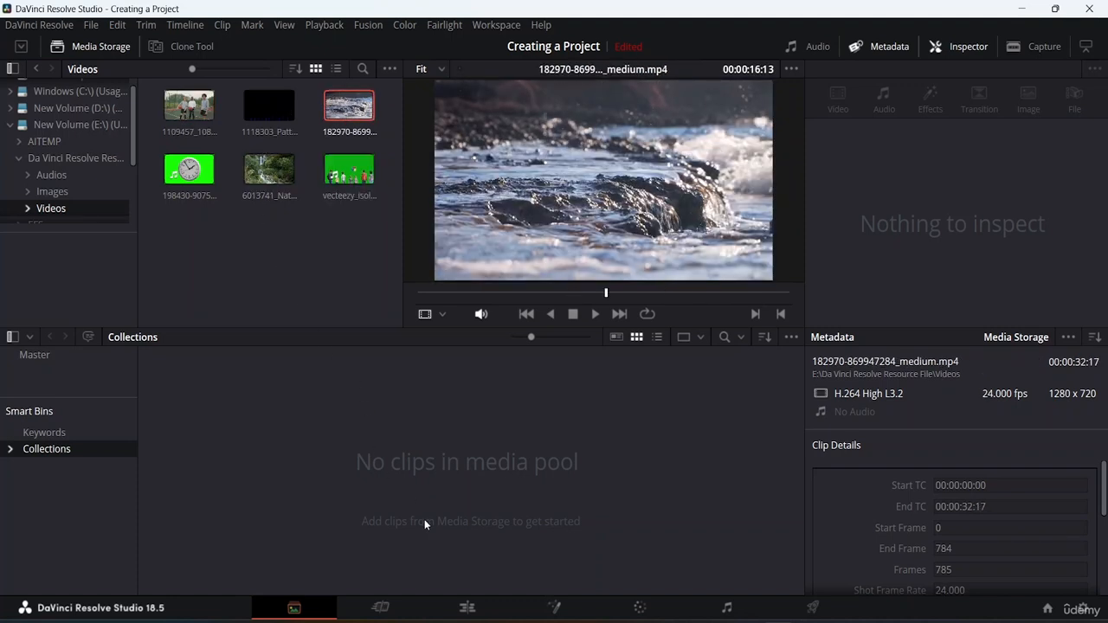
right_click(436, 468)
left_click(425, 442)
Try to add the whole Videos folder from Da Vinci Resolve Resource File to the media pool.
left_click(36, 69)
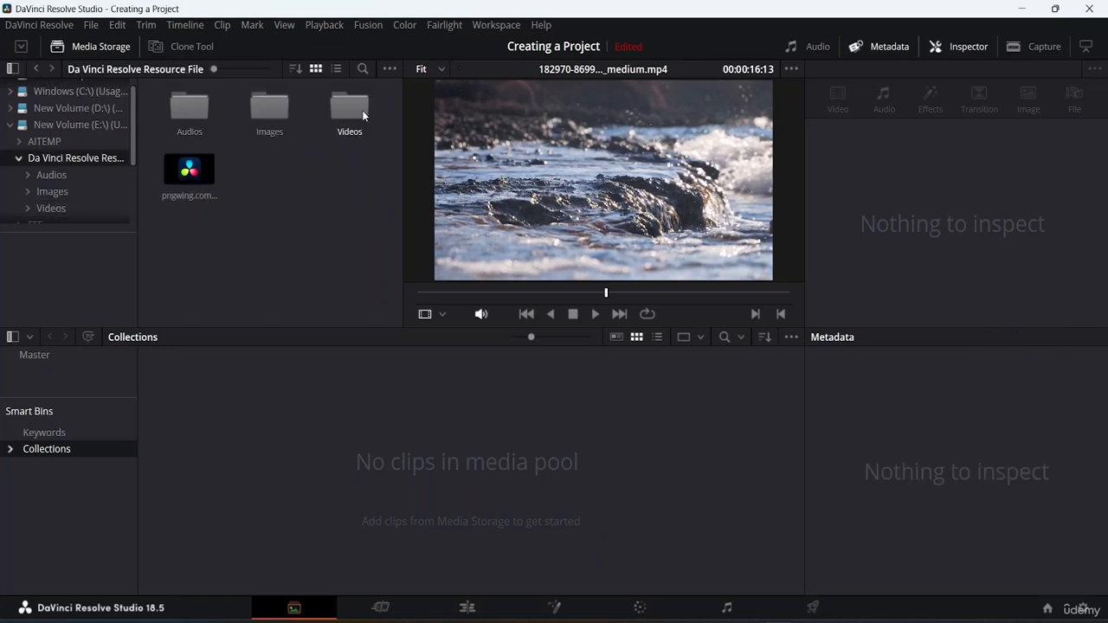
left_click_drag(362, 110, 292, 460)
scroll(76, 151, "down", 3)
scroll(74, 161, "up", 2)
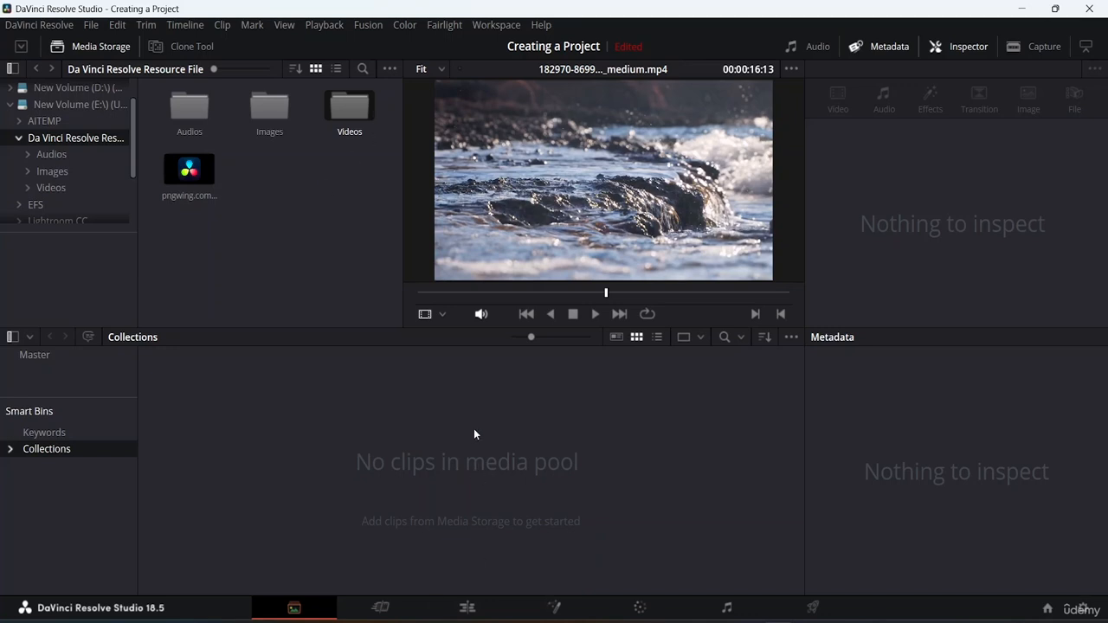
double_click(351, 108)
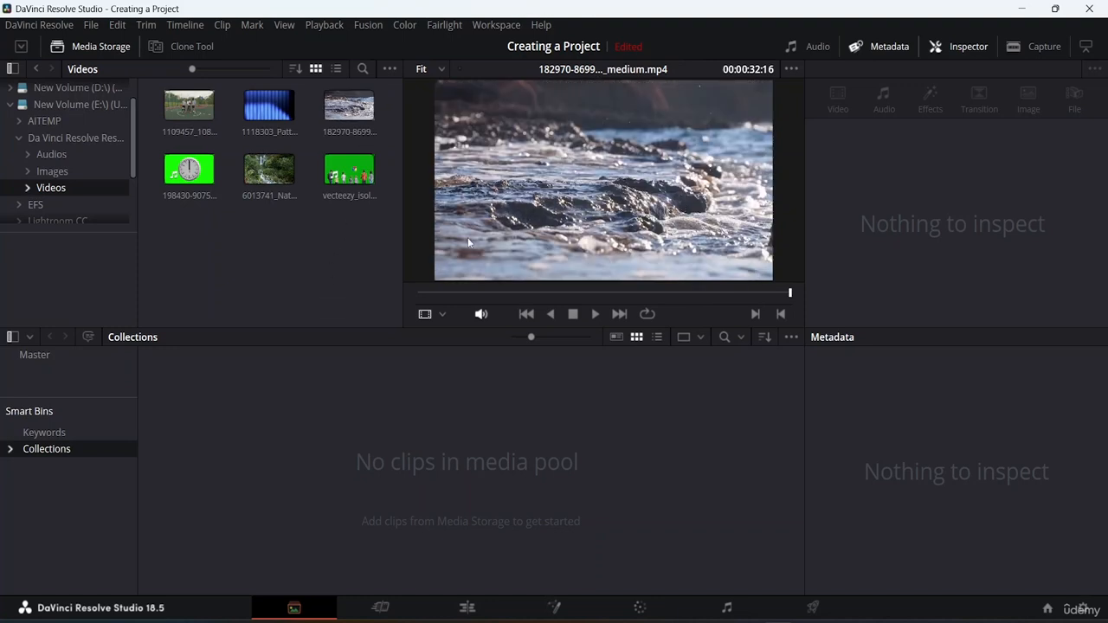
Add the 1109457 competition player clip to the media pool without changing the project frame rate.
left_click_drag(532, 336, 499, 346)
left_click(264, 112)
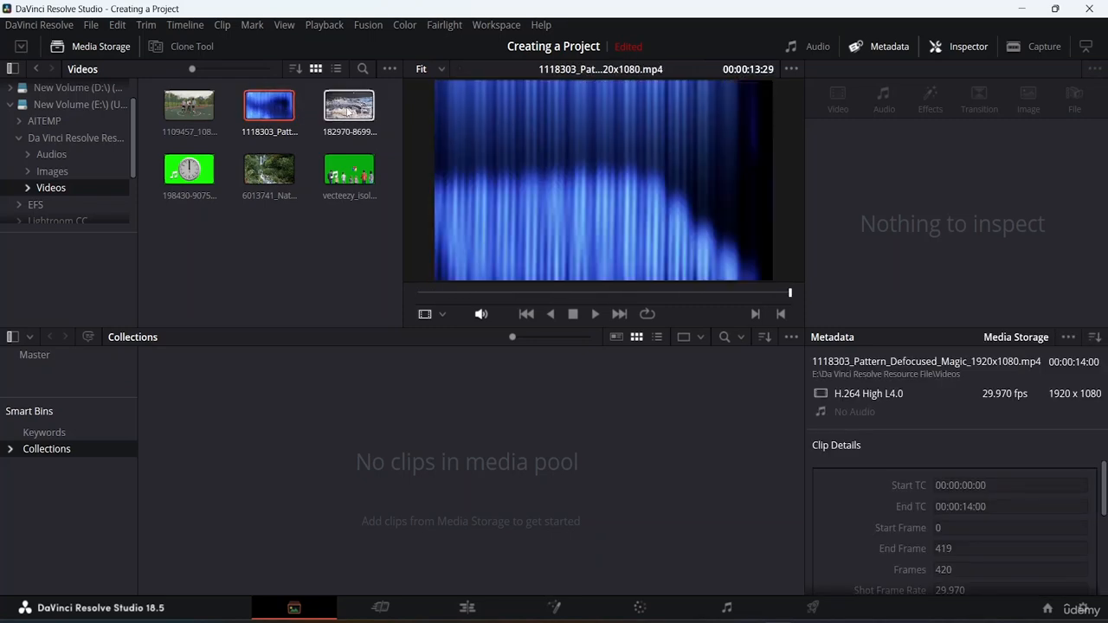
left_click(188, 106)
right_click(186, 110)
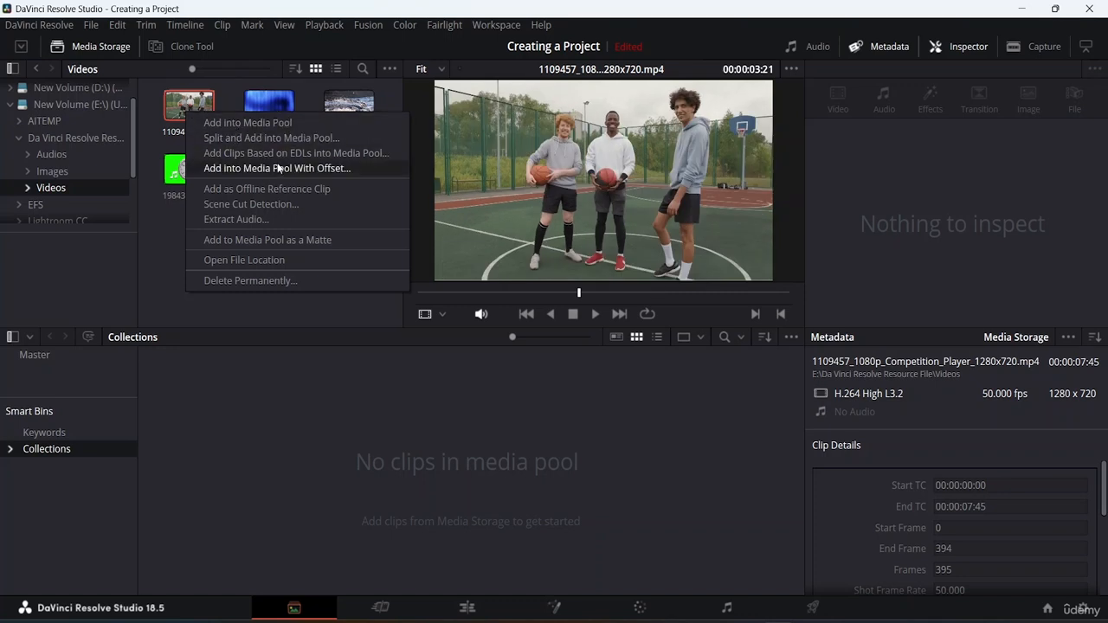
left_click(221, 126)
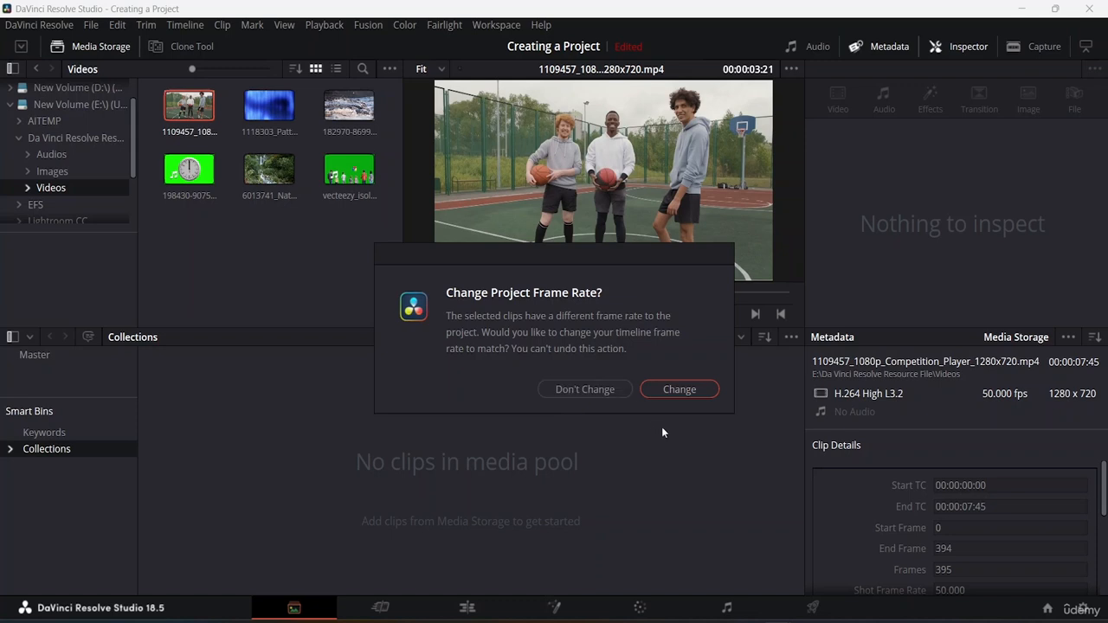
left_click(586, 391)
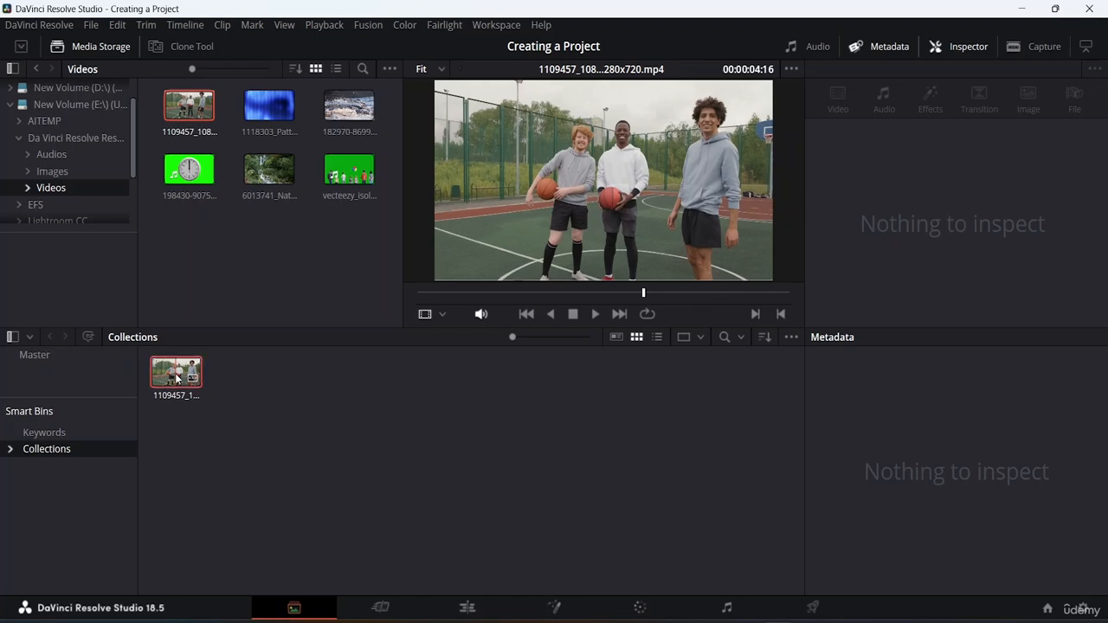
Remove the 1109457 competition player clip from the media pool.
right_click(175, 376)
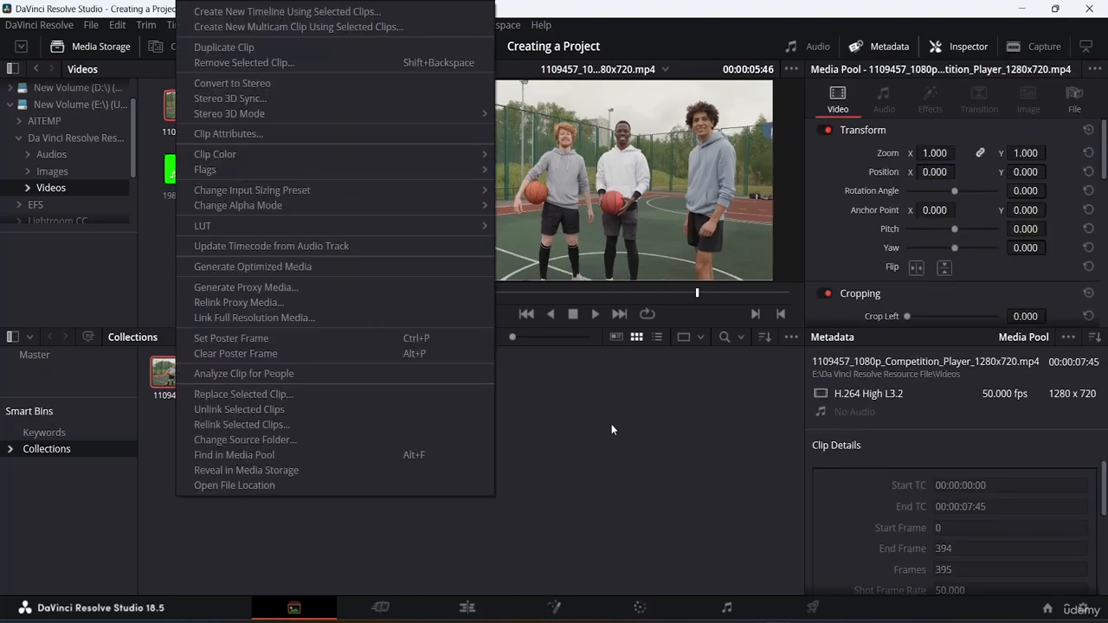
left_click(611, 429)
left_click(163, 378)
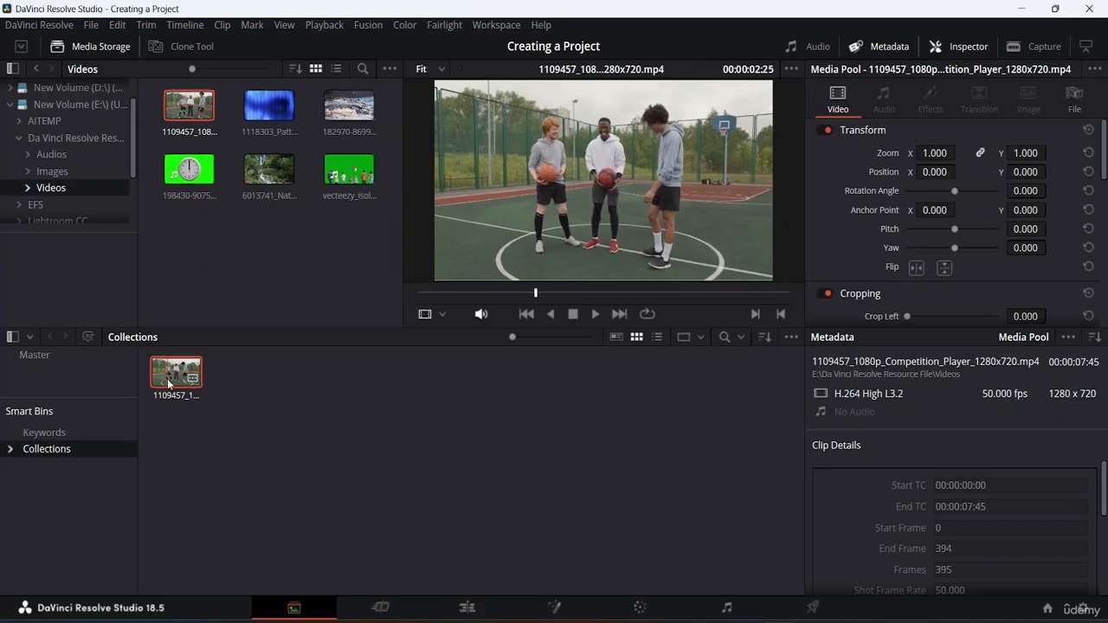
key("Delete")
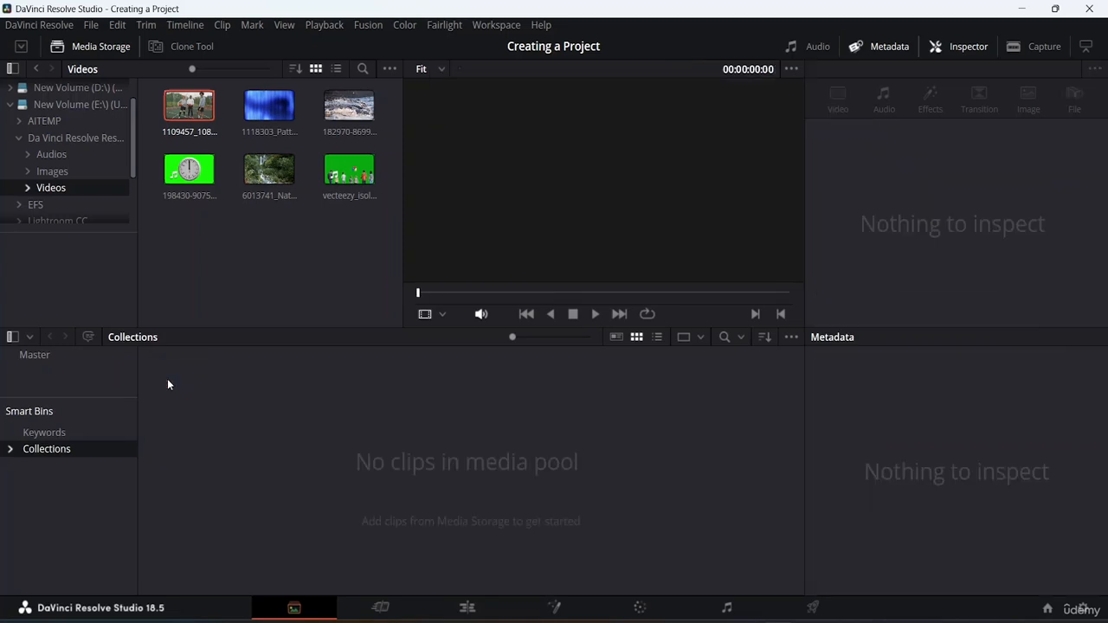
Add the 1109457 competition player clip to the media pool, changing the project frame rate to match.
left_click(273, 110)
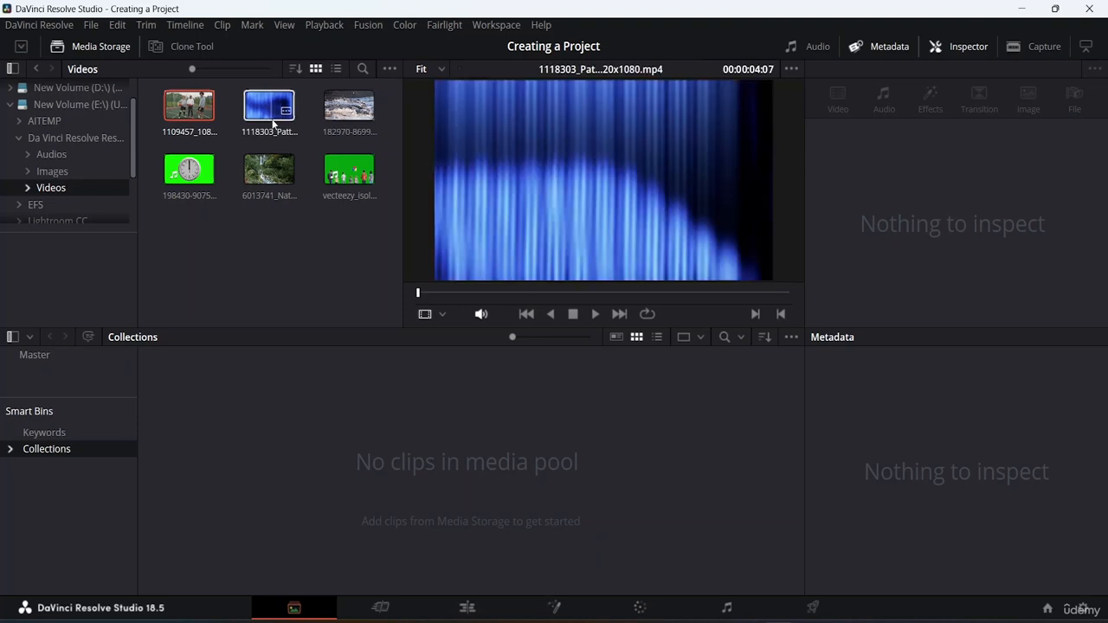
left_click_drag(270, 170, 226, 428)
right_click(197, 110)
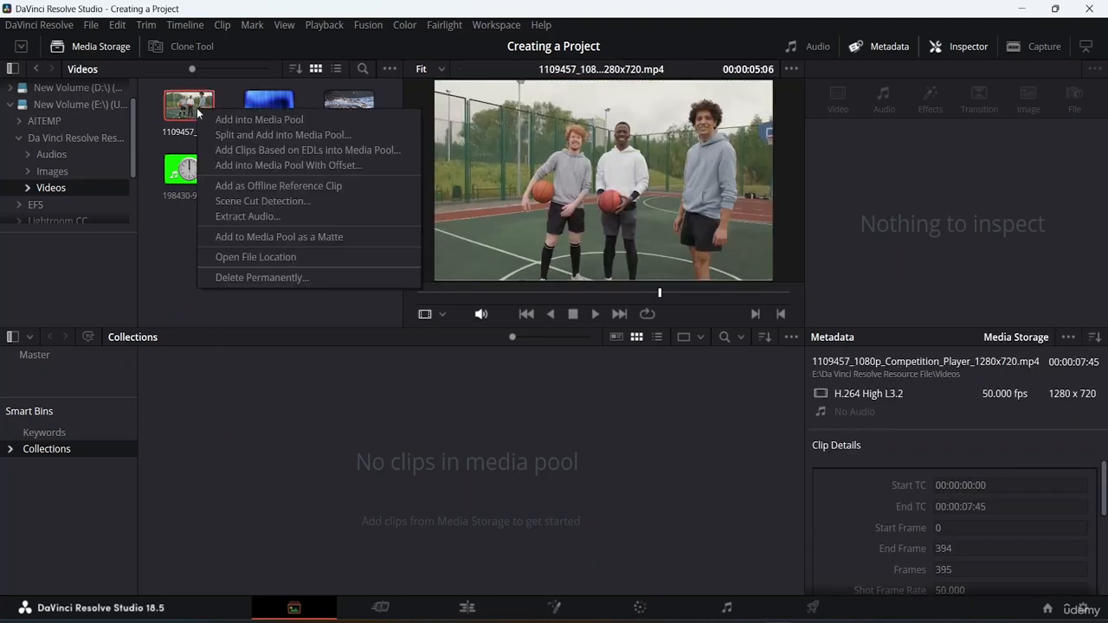
left_click(232, 119)
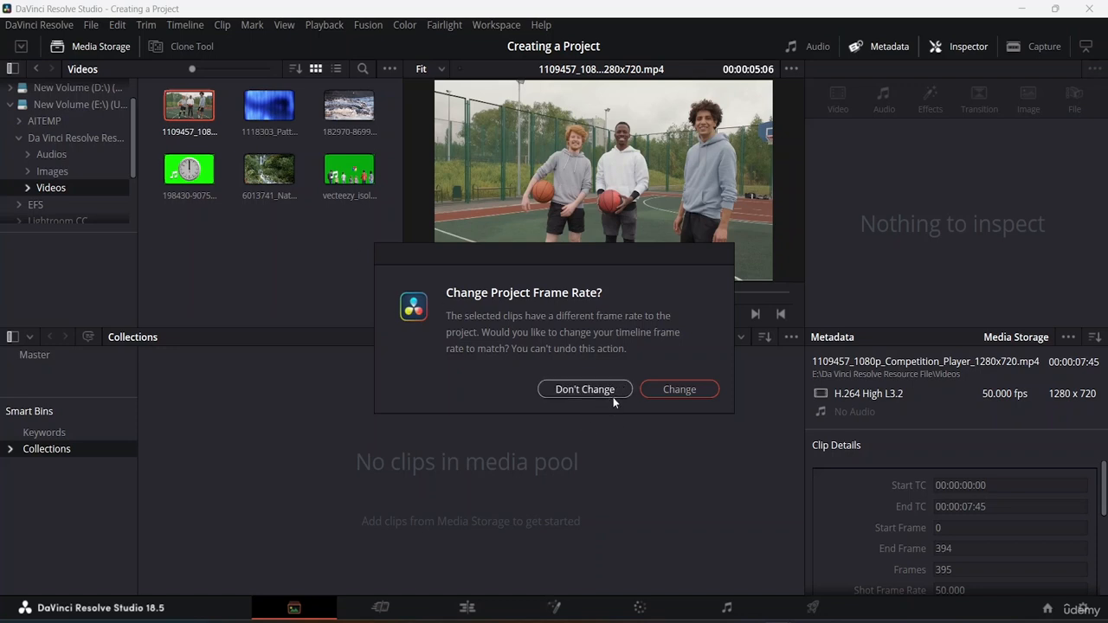
left_click(679, 391)
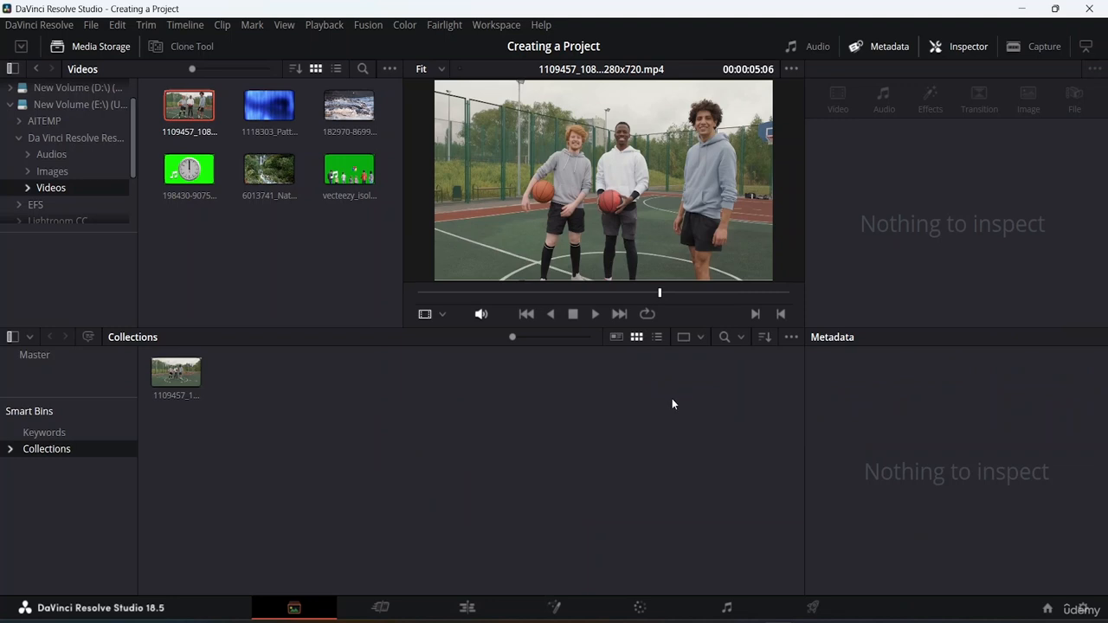
Remove the 1109457 competition player clip from the media pool.
mouse_move(193, 394)
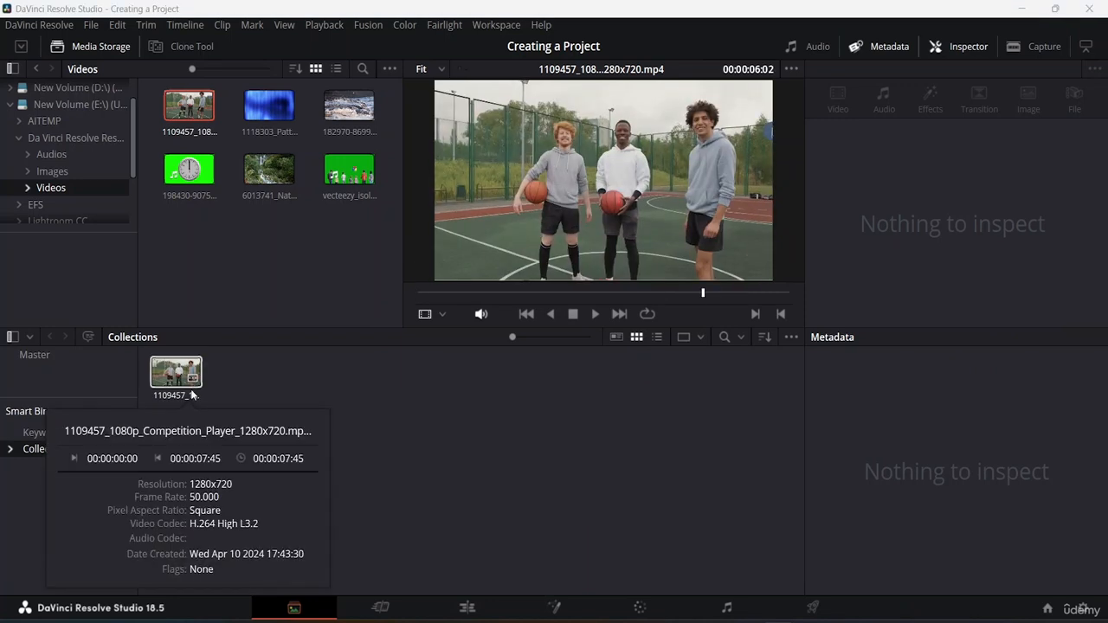
left_click(167, 374)
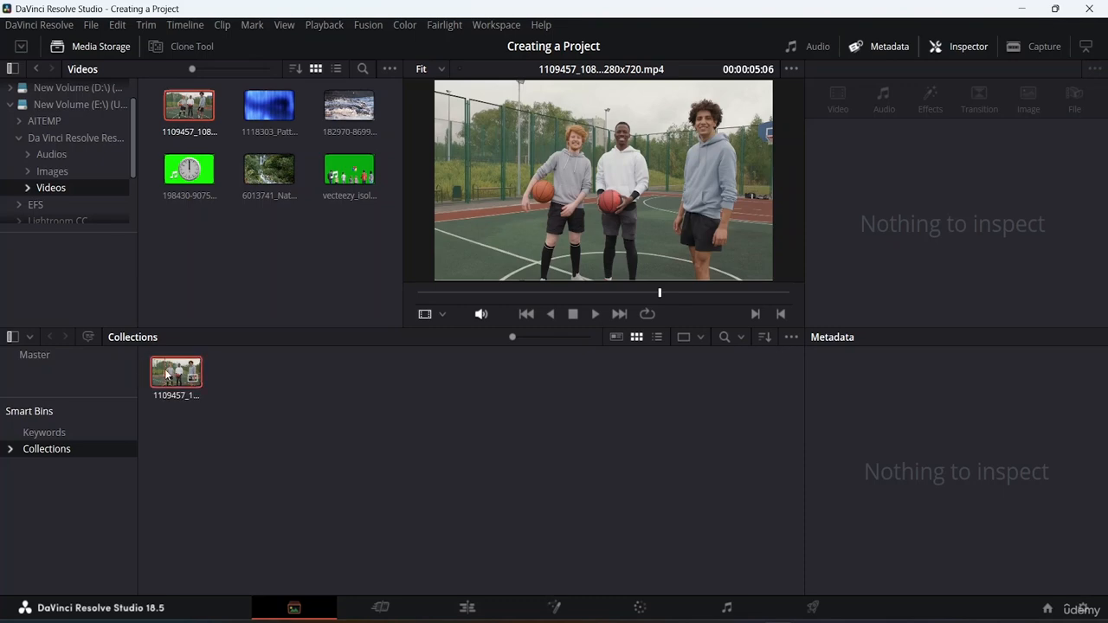
key("Delete")
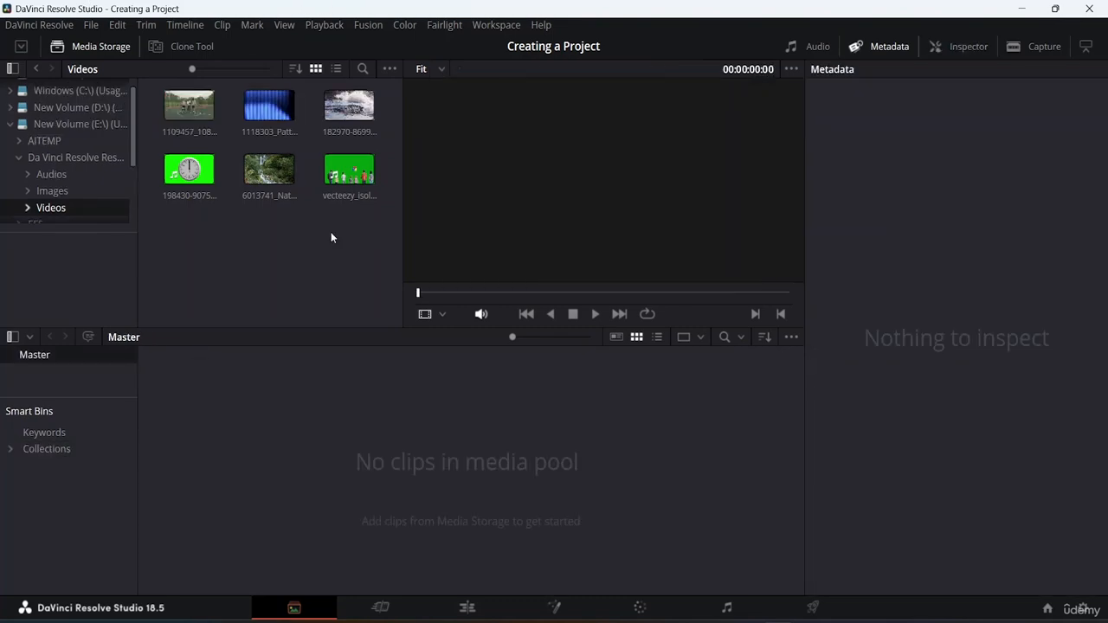
Add the 6013741 nature river clip to the Master bin without changing the project frame rate, and open it for preview.
left_click_drag(269, 170, 277, 459)
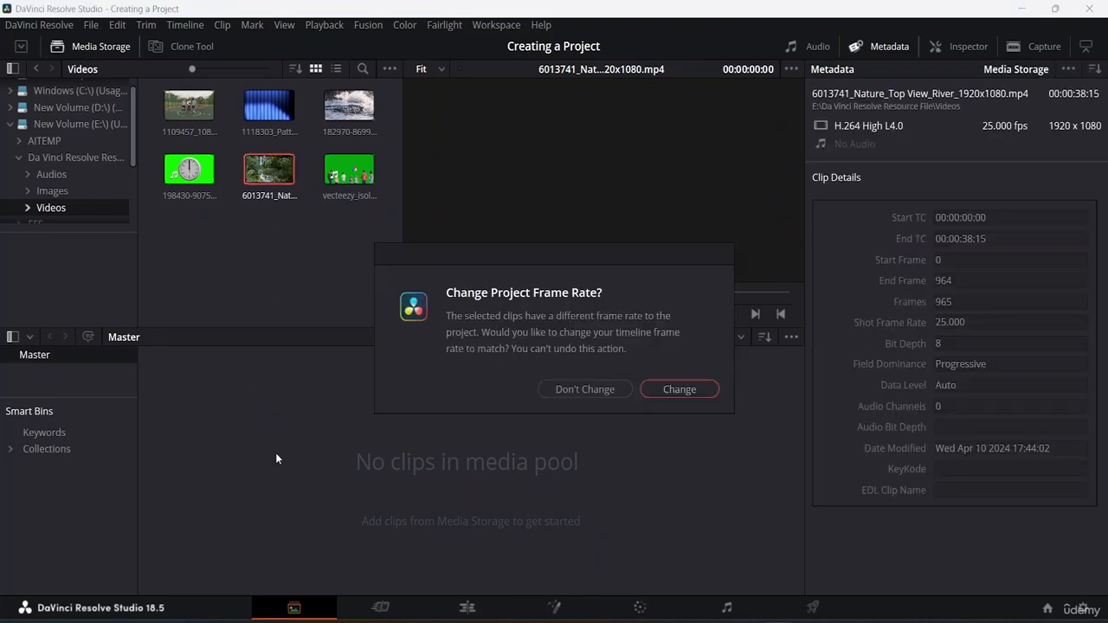
left_click(604, 391)
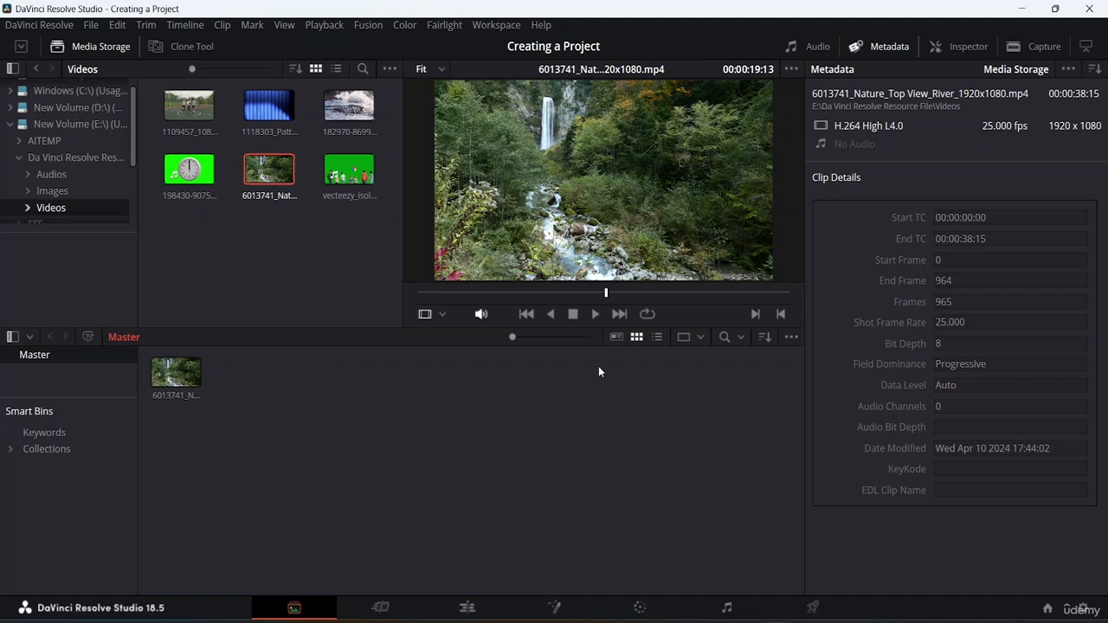
left_click(176, 378)
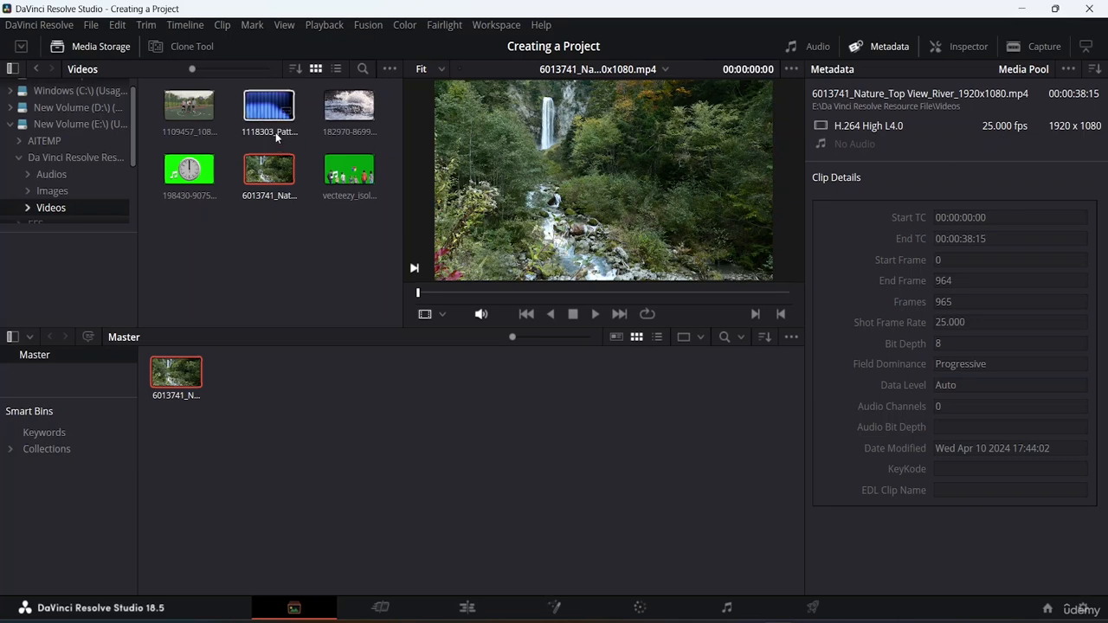
Check the timeline resolution and frame rate in the project settings without changing them.
left_click(91, 25)
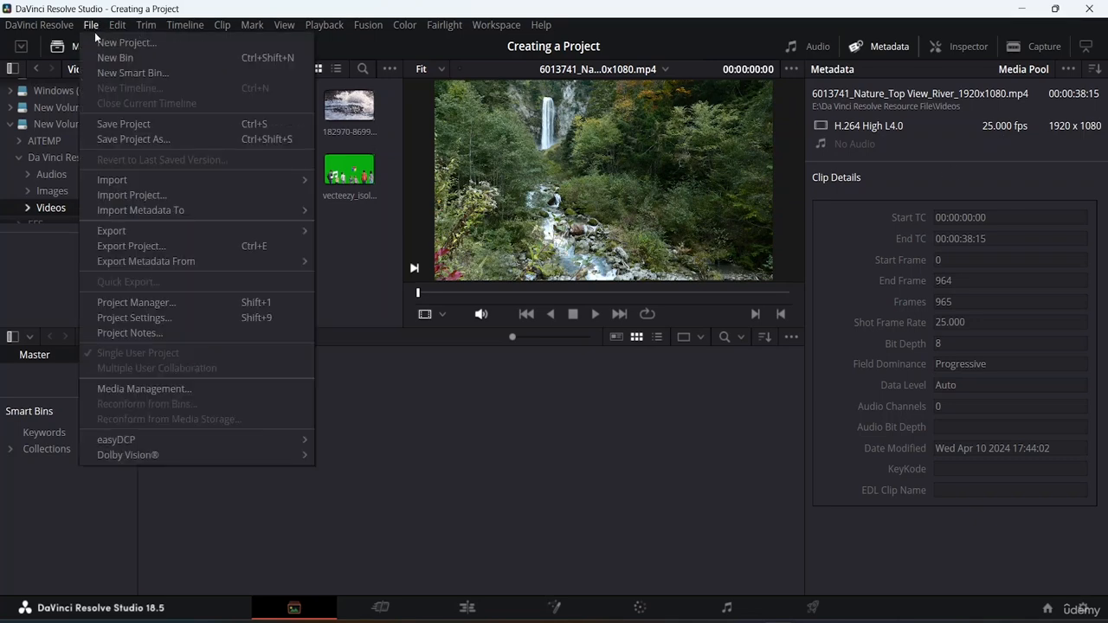
left_click(148, 318)
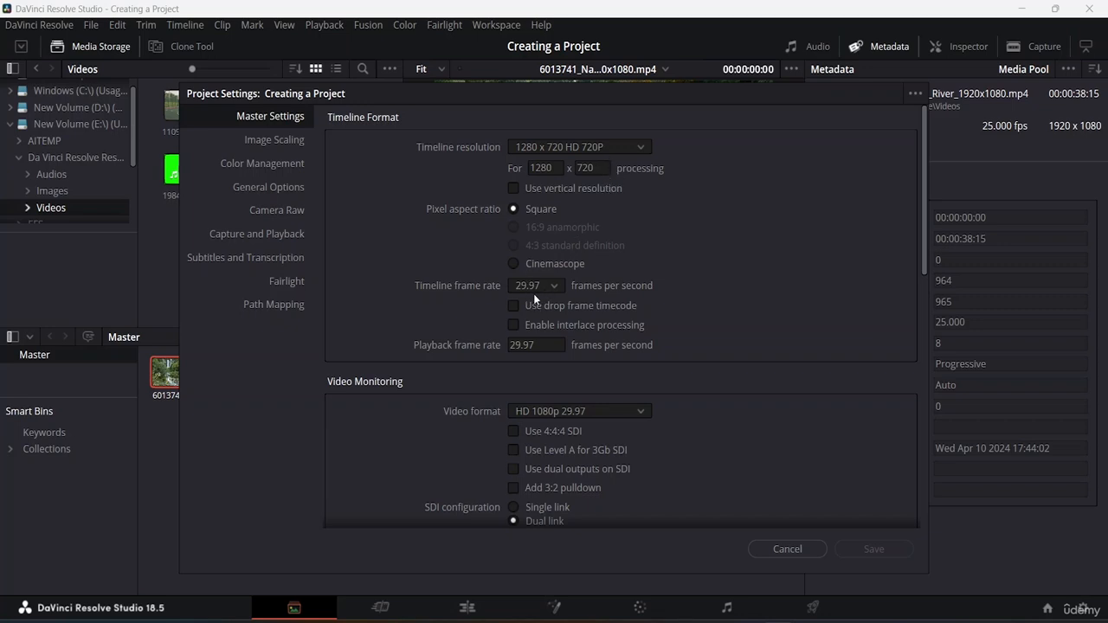
left_click(793, 549)
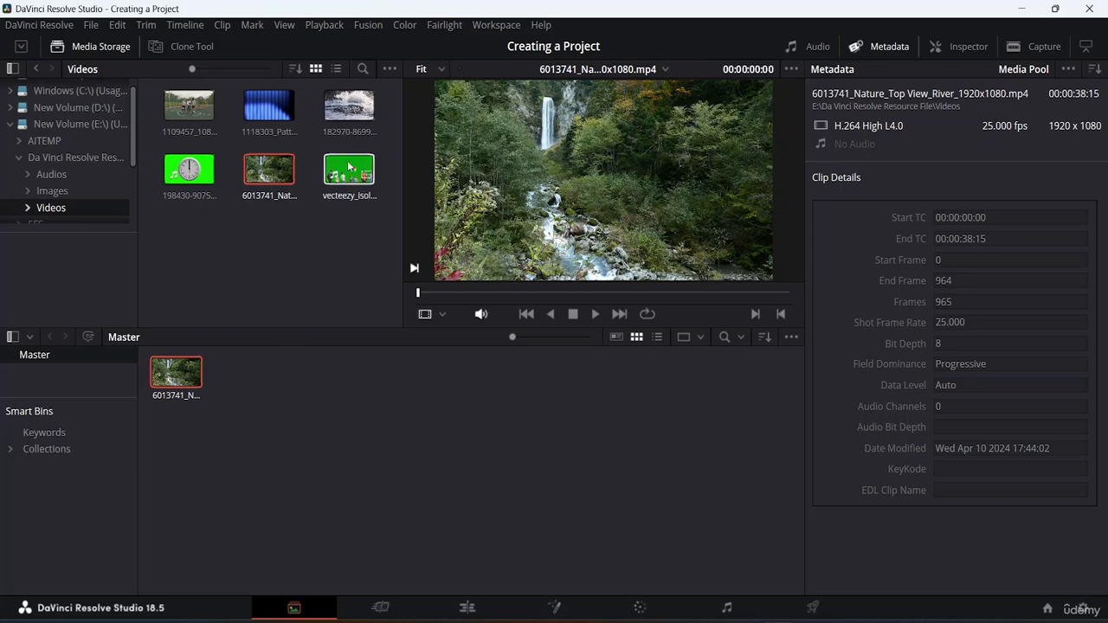
Add the 182970 water, 1118303 pattern and 1109457 competition player clips to the Master bin.
left_click(349, 105)
left_click_drag(321, 307, 261, 392)
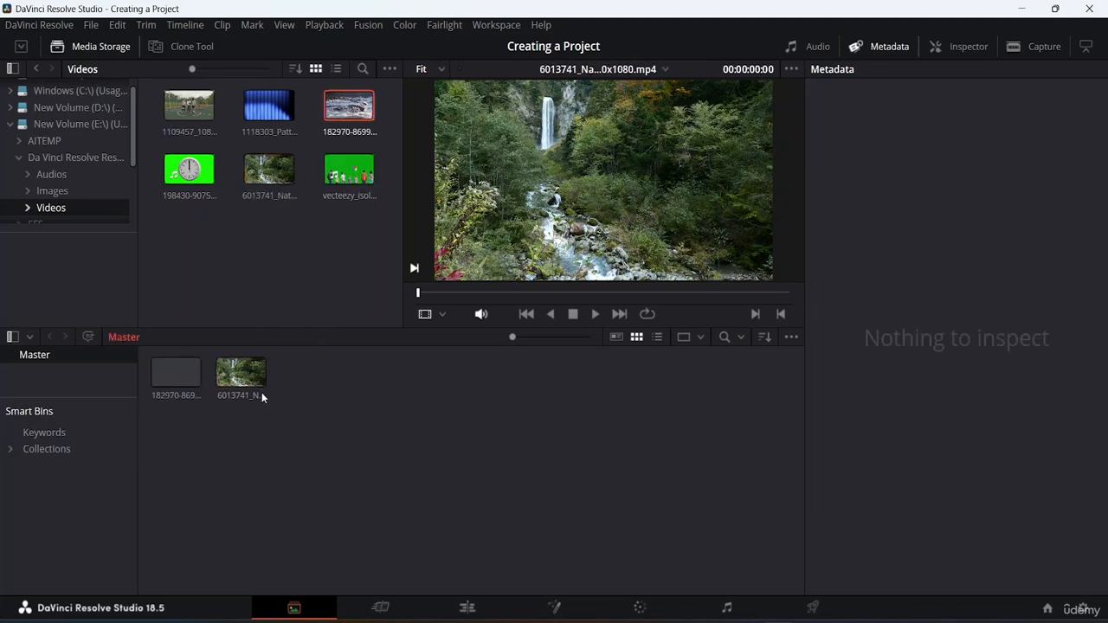
left_click_drag(265, 103, 327, 407)
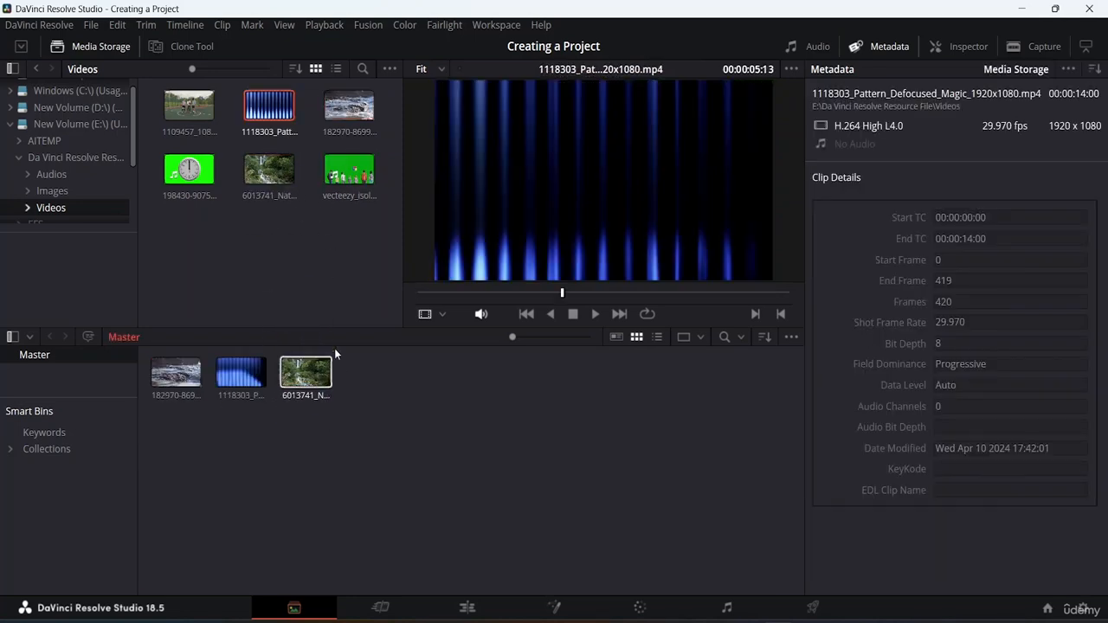
left_click_drag(201, 106, 399, 393)
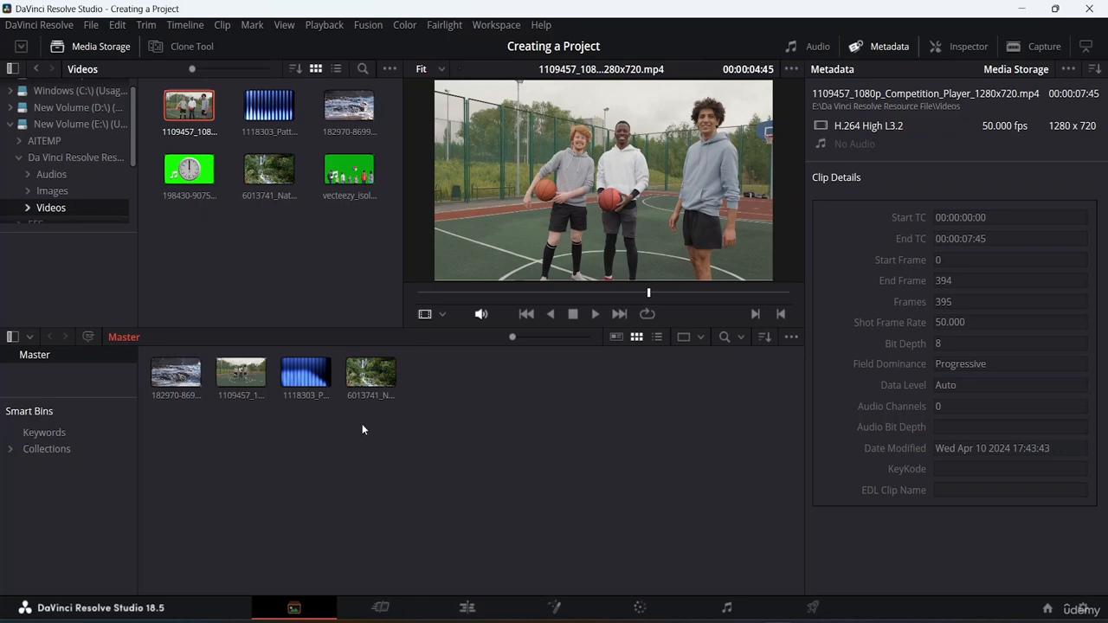
Preview the water, competition player and pattern clips in the Master bin and look over the bin's available commands.
left_click(174, 375)
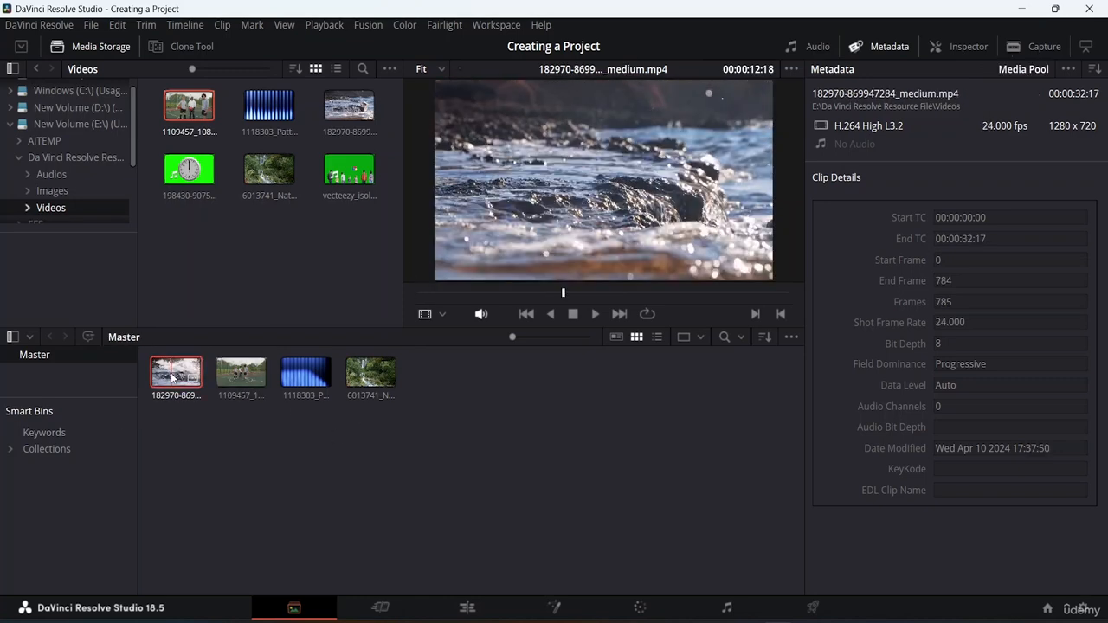
left_click(239, 372)
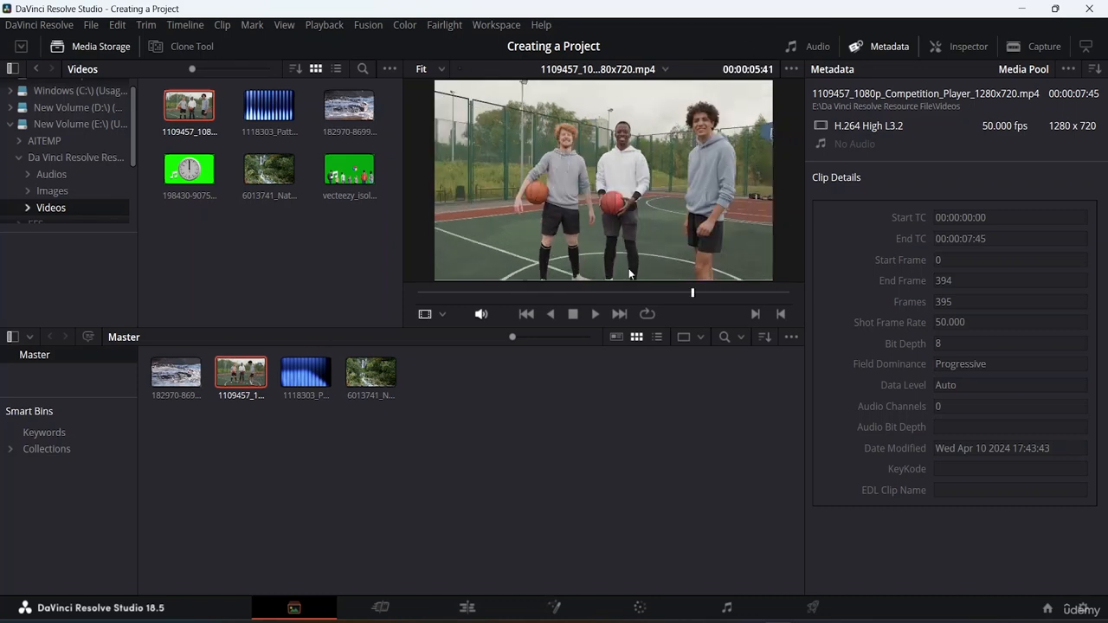
left_click(321, 381)
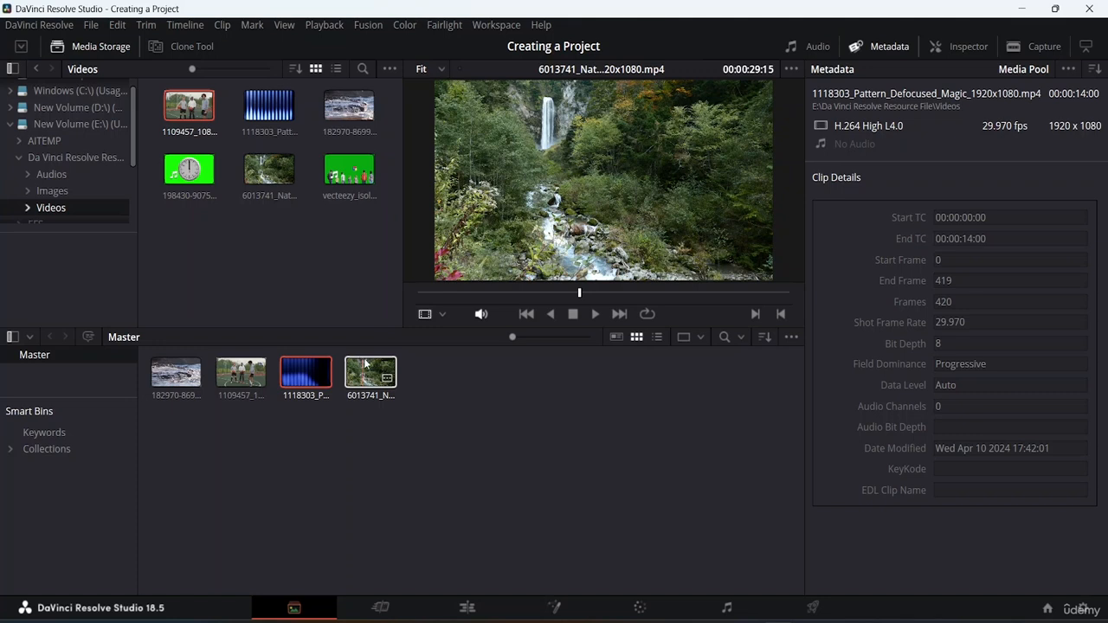
right_click(339, 422)
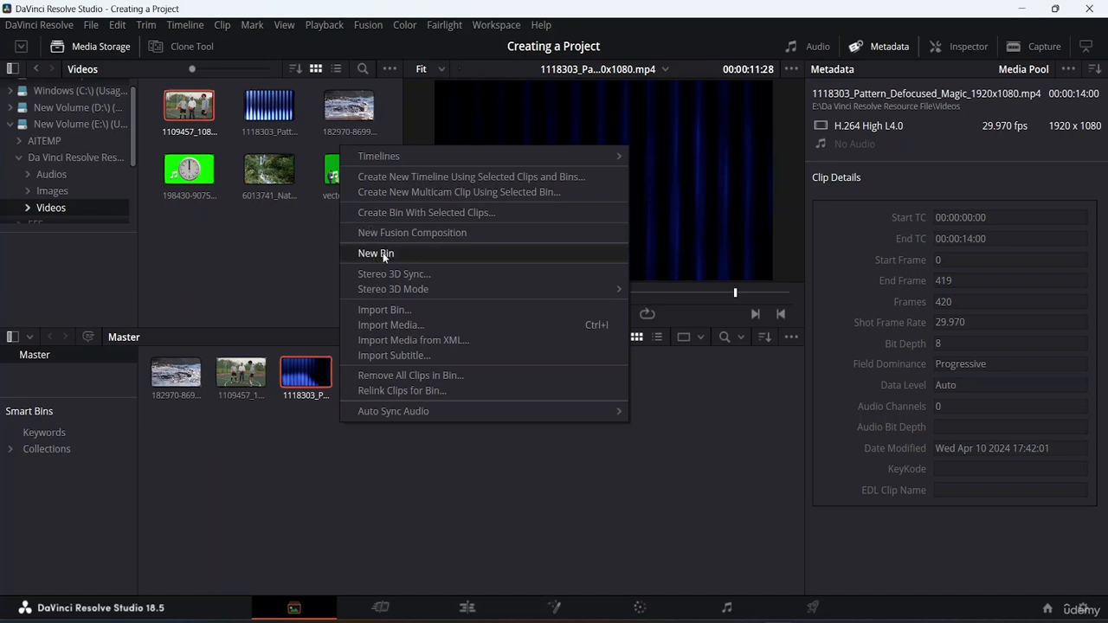
left_click(271, 457)
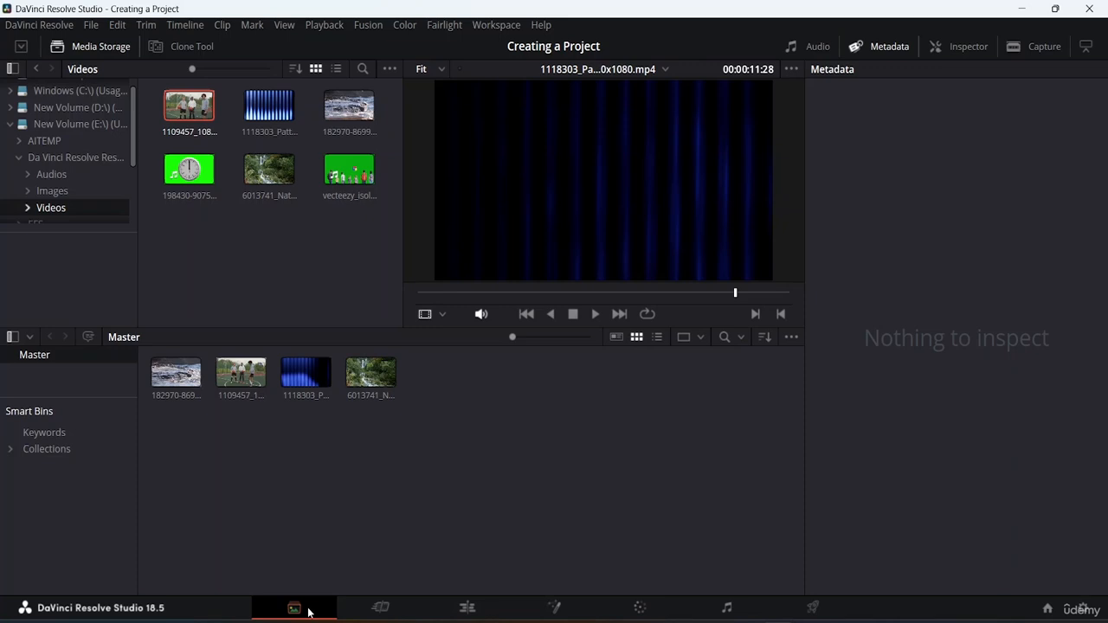
Switch to the Cut page to work with the imported clips.
left_click(383, 608)
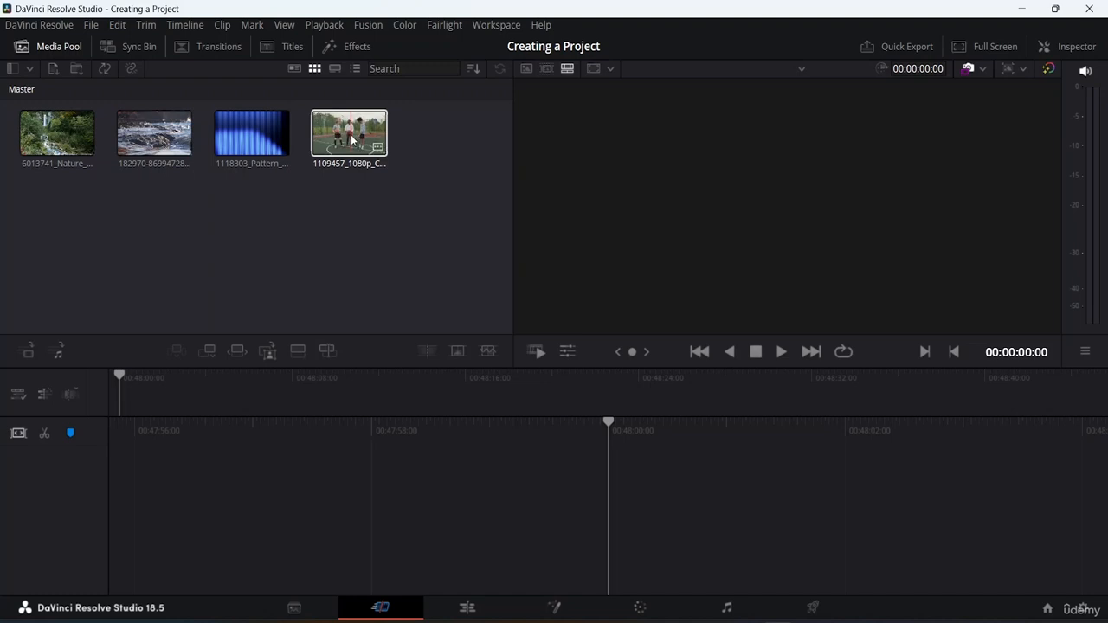
Try to start a new timeline with the 1109457 competition player clip.
left_click_drag(350, 134, 667, 498)
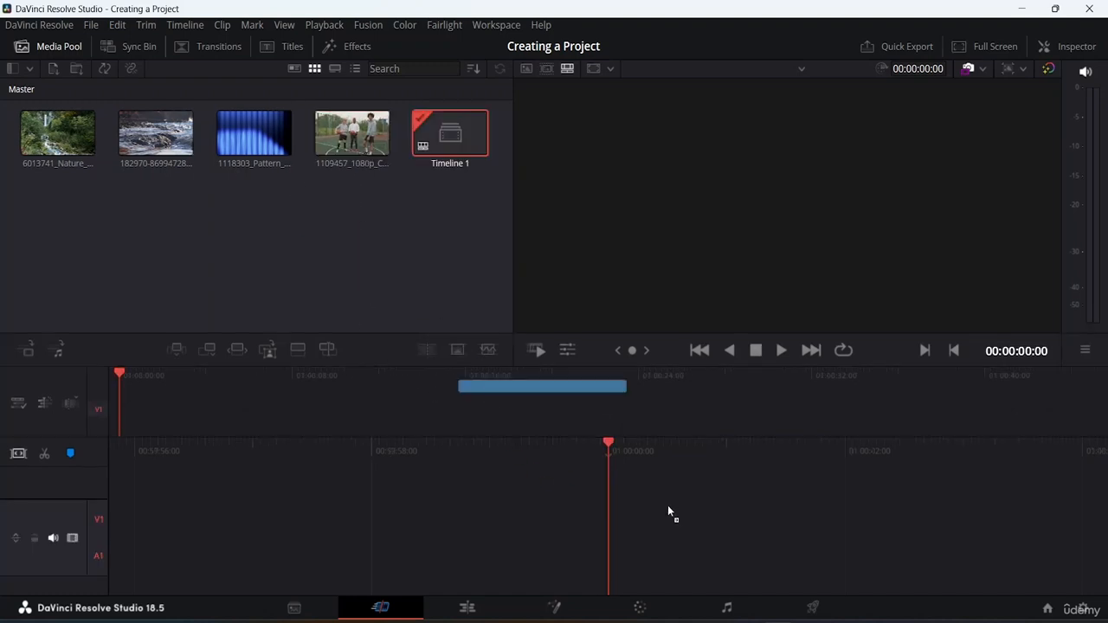
key("ctrl+z")
left_click_drag(347, 134, 774, 513)
key("ctrl+z")
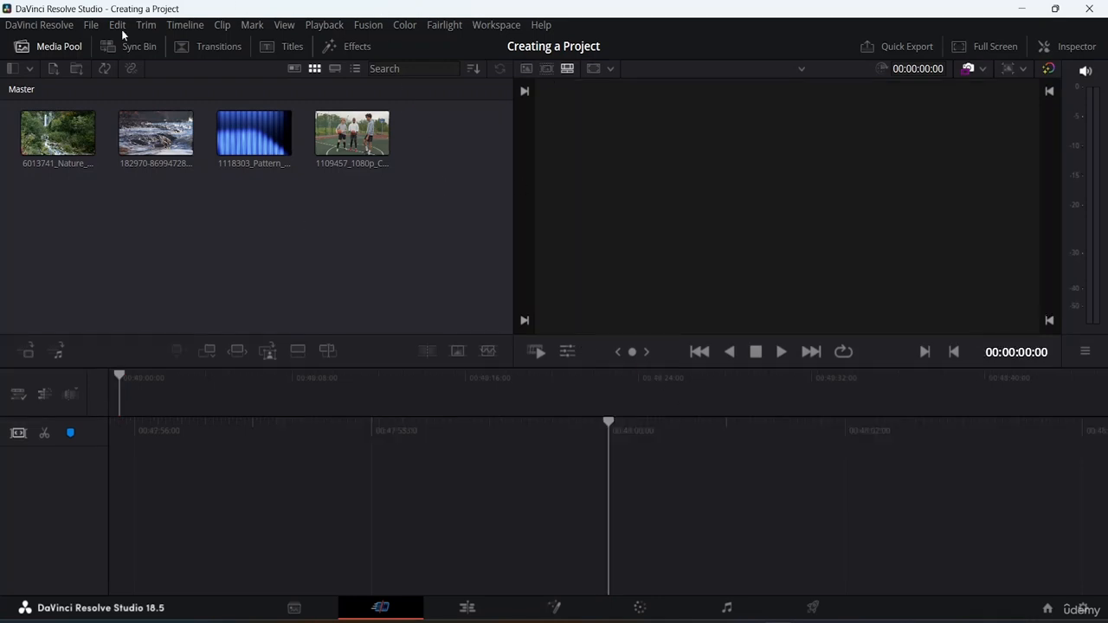
left_click_drag(346, 134, 856, 530)
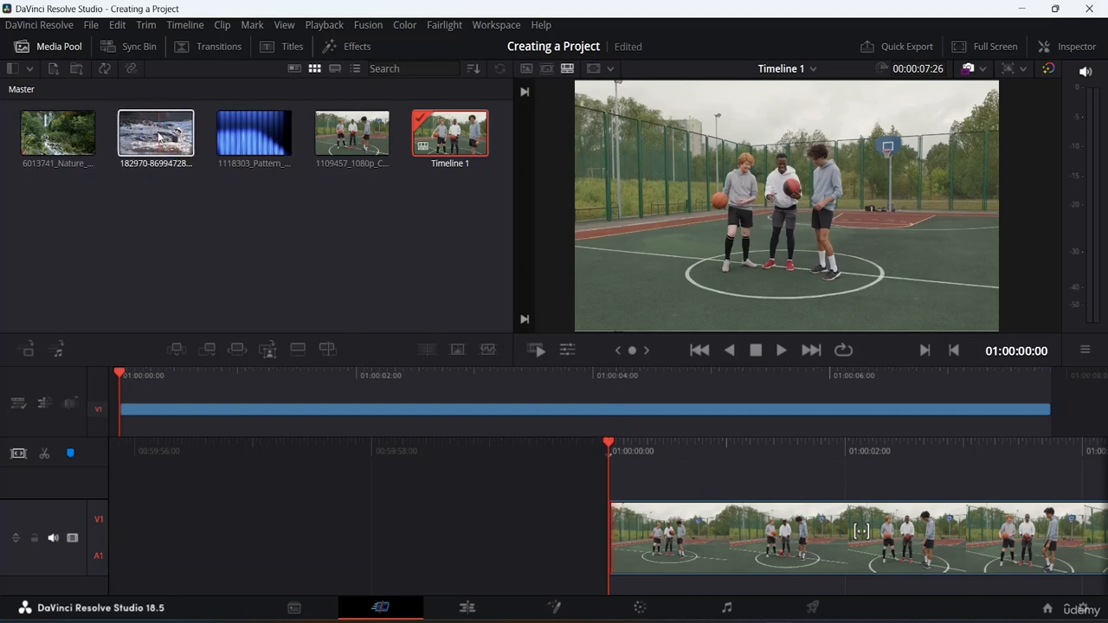
Place the 182970 water clip as the first clip in the timeline and review it through to its end.
left_click_drag(159, 136, 1093, 525)
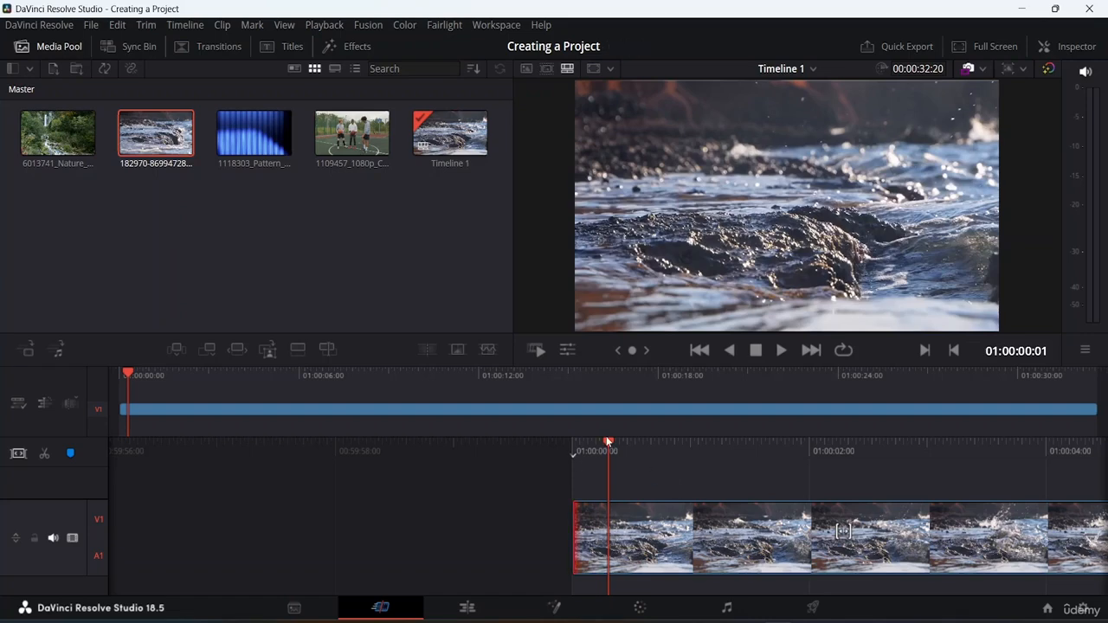
left_click_drag(608, 442, 1, 283)
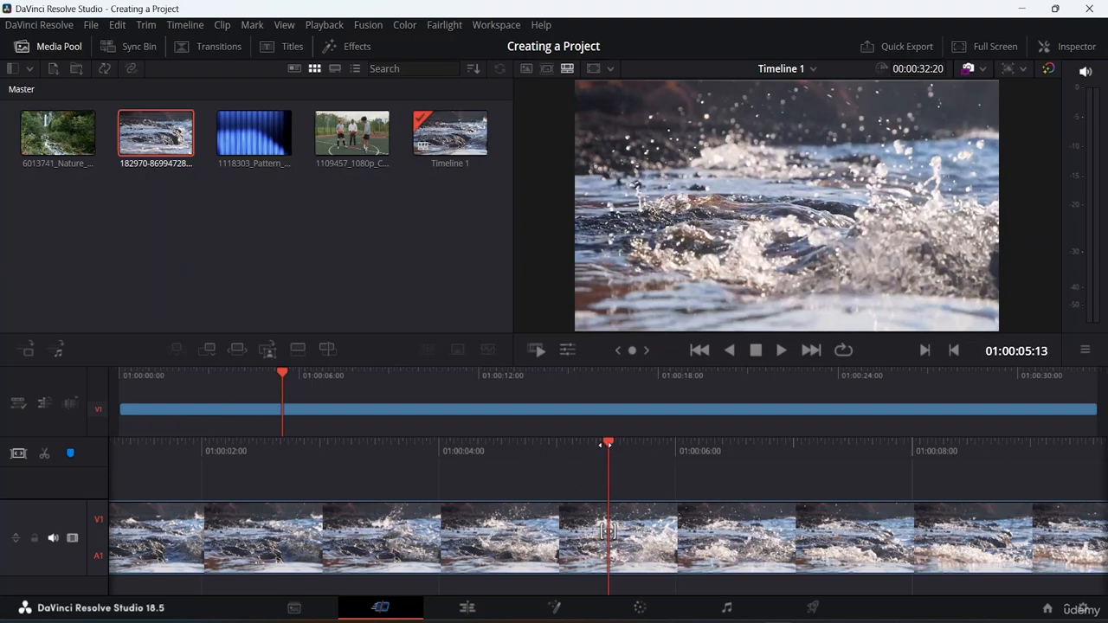
left_click_drag(605, 445, 2, 379)
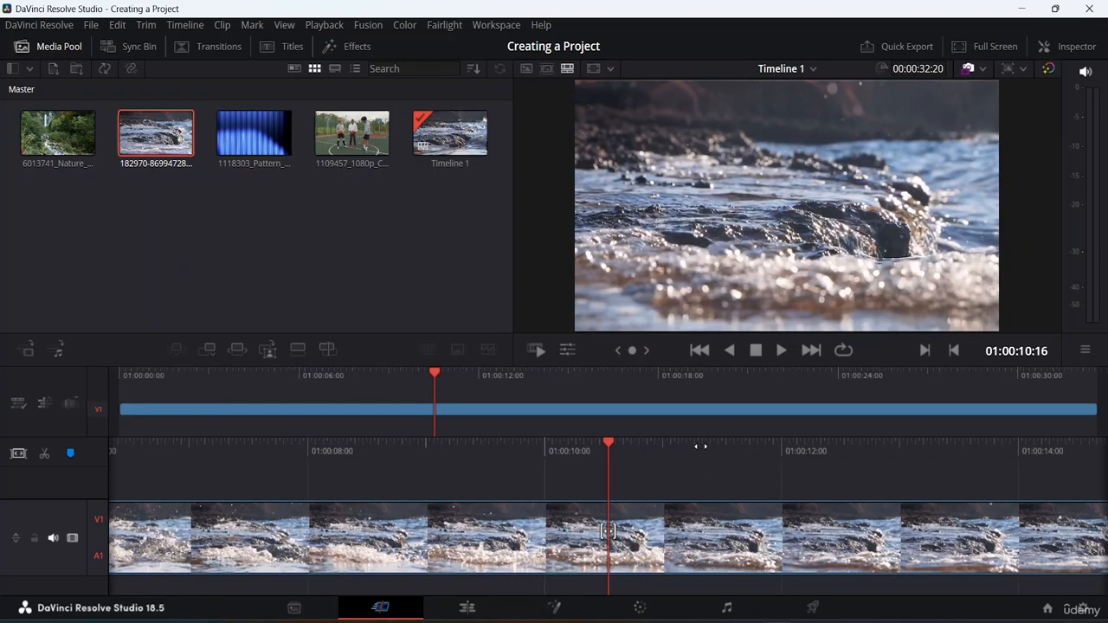
left_click_drag(620, 444, 4, 416)
left_click(630, 560)
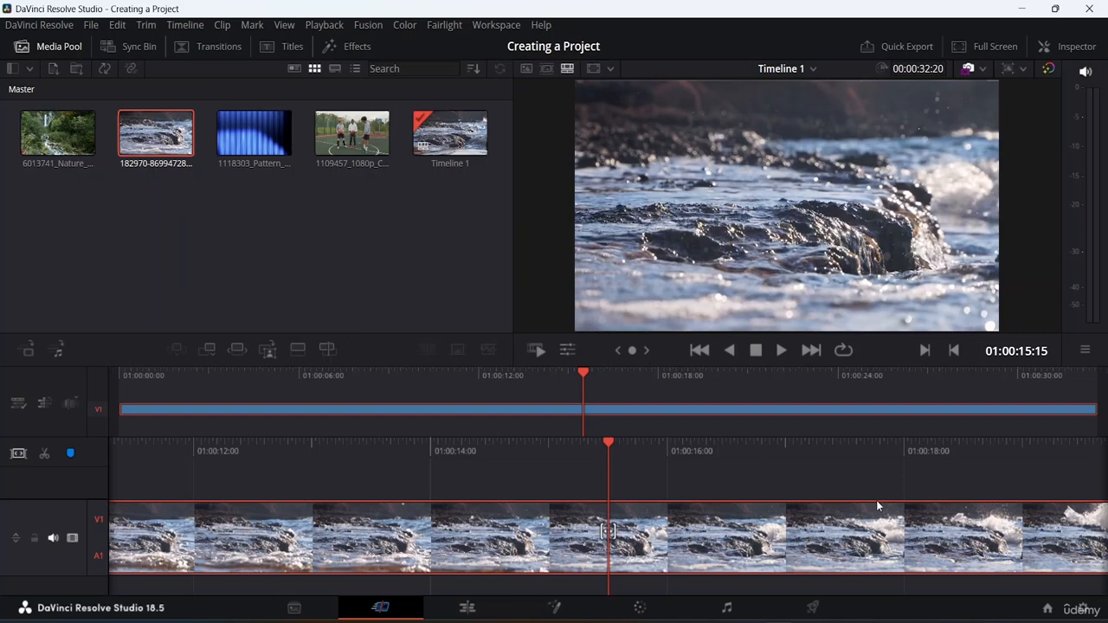
left_click_drag(877, 502, 607, 458)
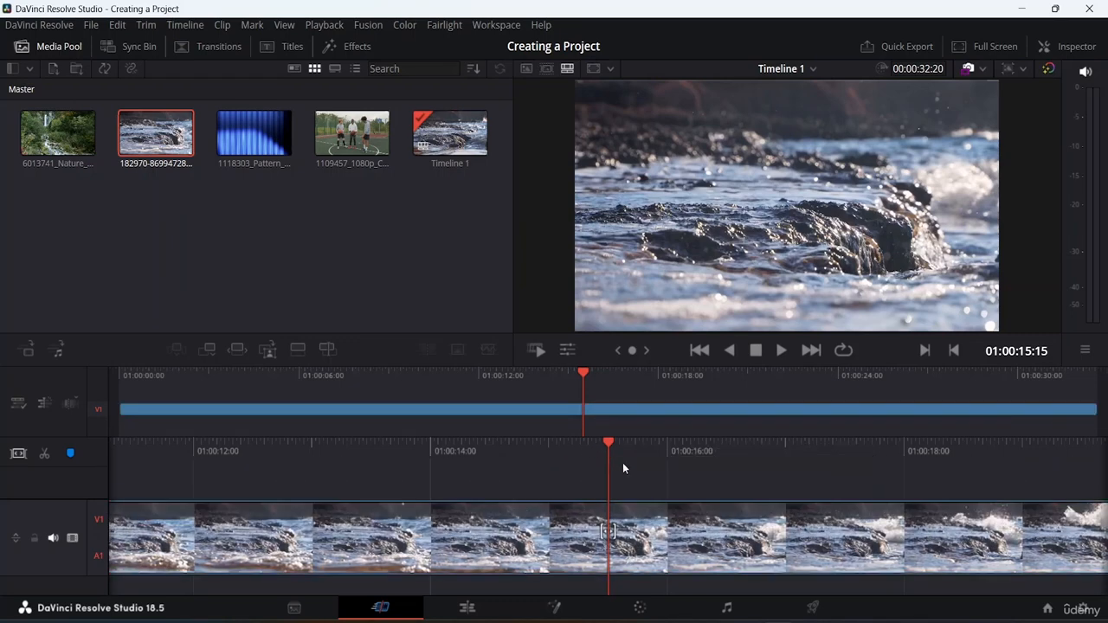
left_click_drag(641, 372, 725, 370)
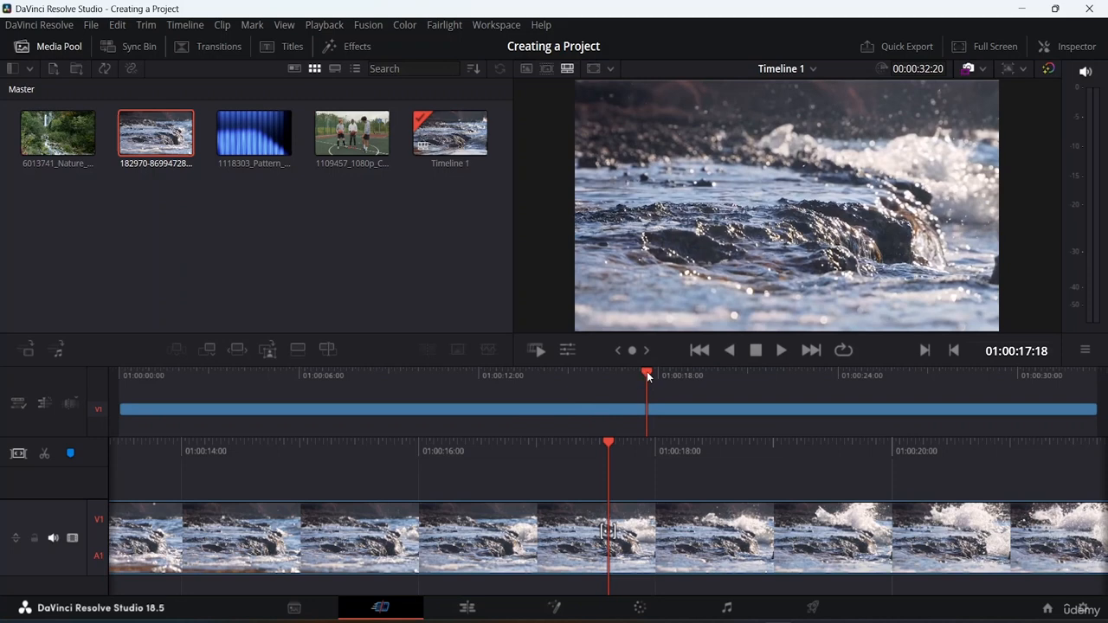
key("space")
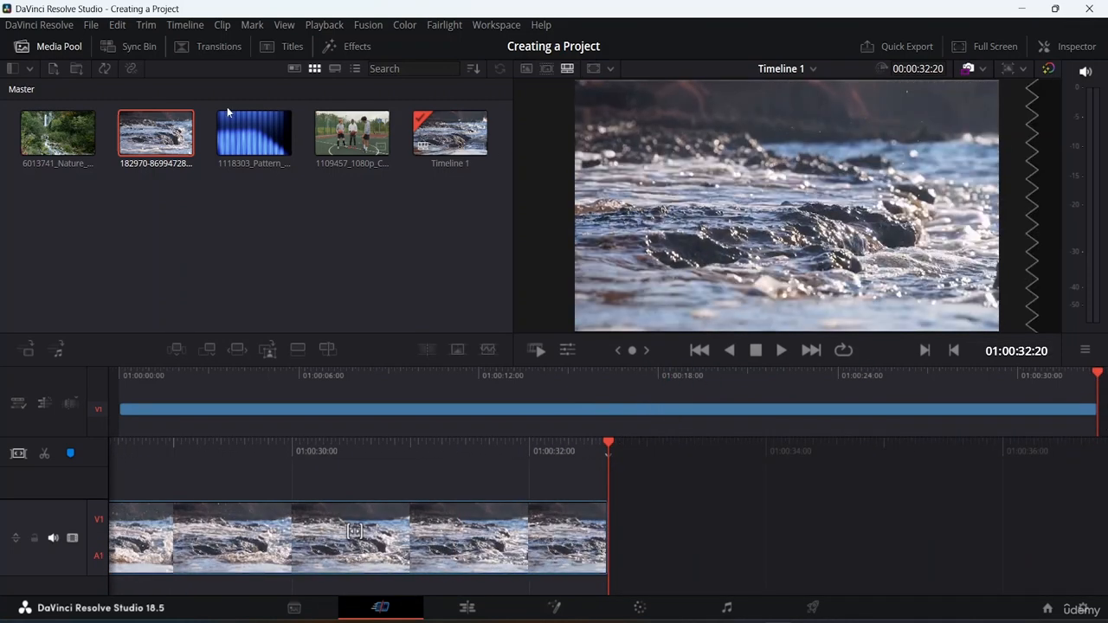
Append the 1109457 competition player clip and the 6013741 nature river clip after the water clip in the timeline.
left_click_drag(343, 125, 625, 511)
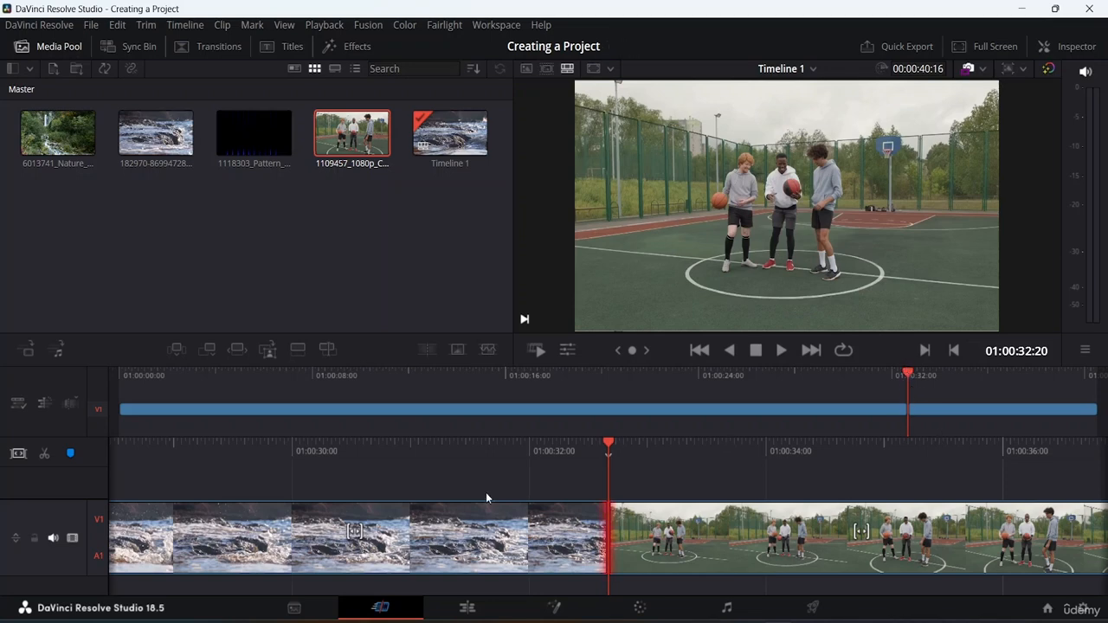
left_click_drag(911, 374, 1104, 374)
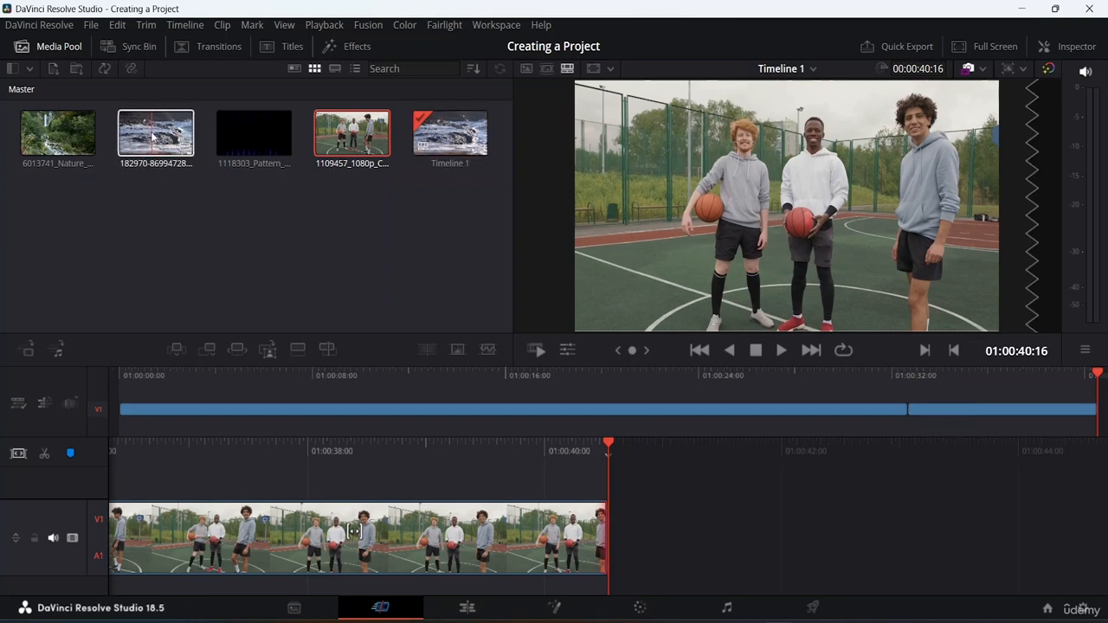
left_click_drag(58, 132, 700, 502)
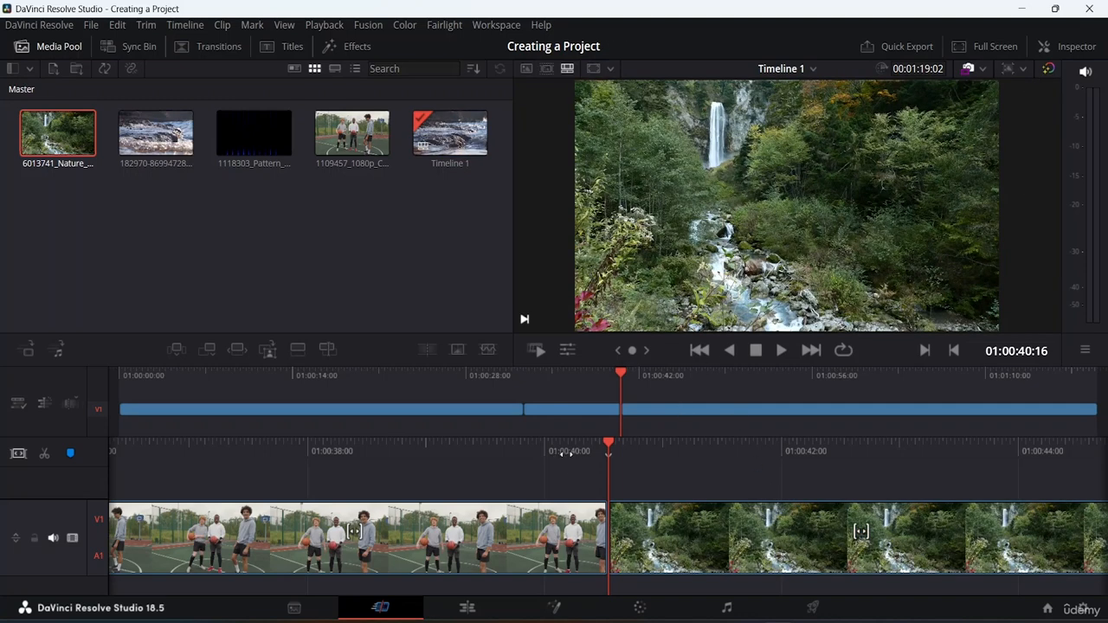
Move the 1109457 competition player clip to the very start of the timeline, ahead of the water clip.
left_click_drag(616, 443, 747, 454)
left_click_drag(829, 505, 3, 530)
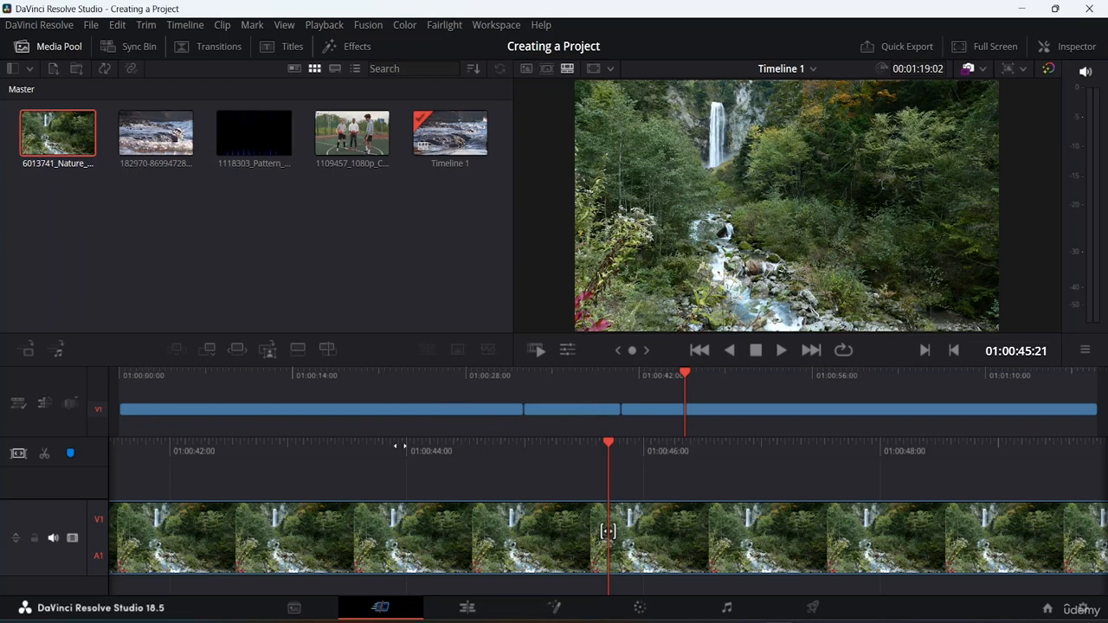
left_click(322, 408)
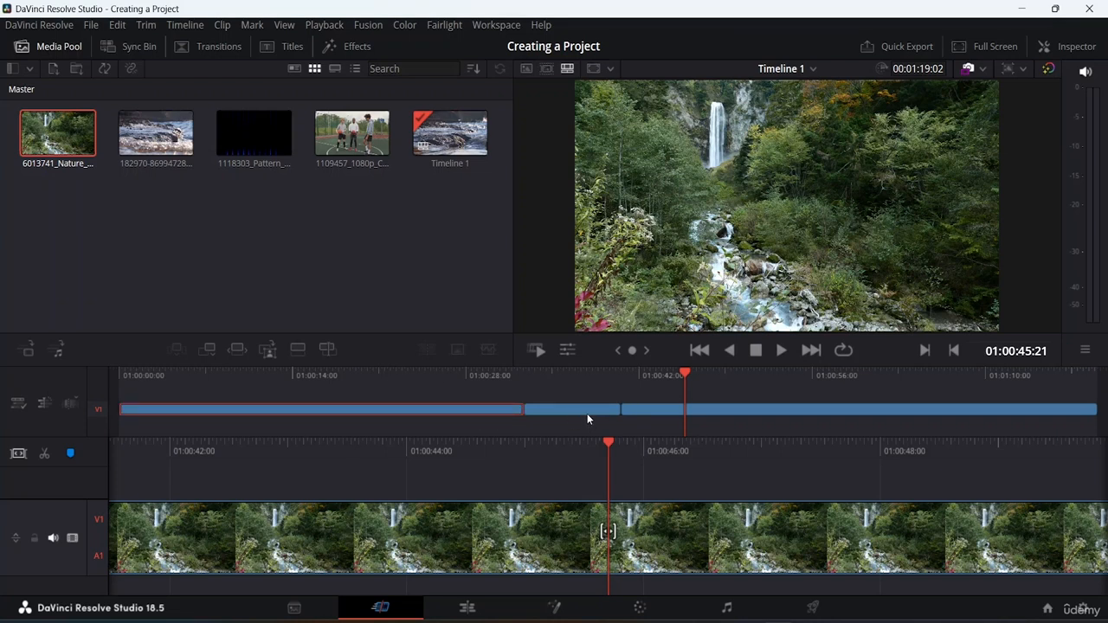
left_click(586, 413)
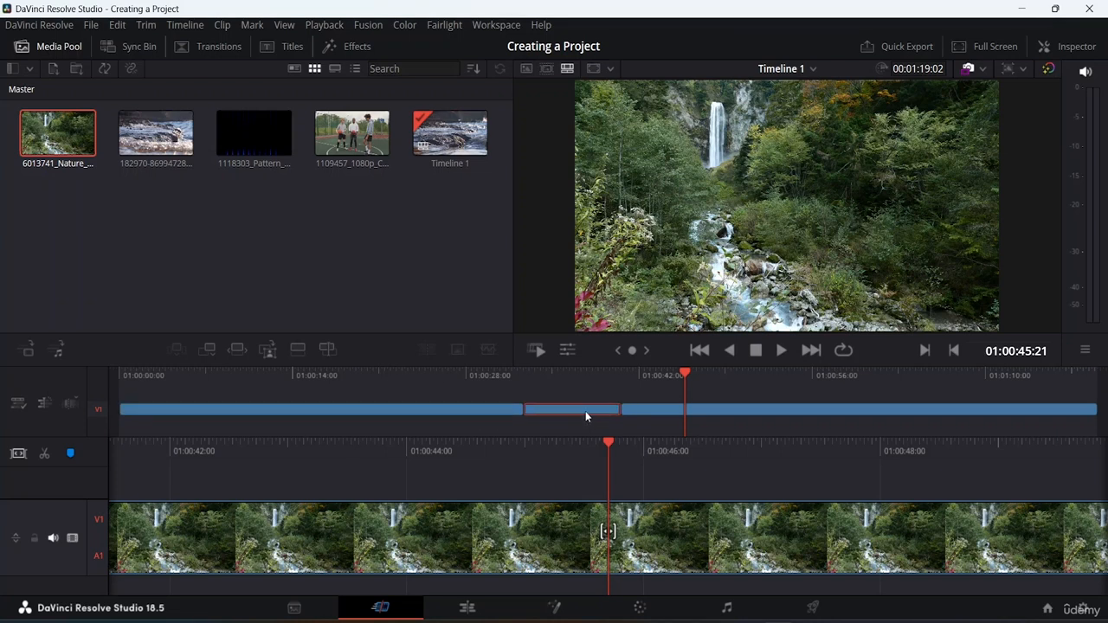
left_click(731, 414)
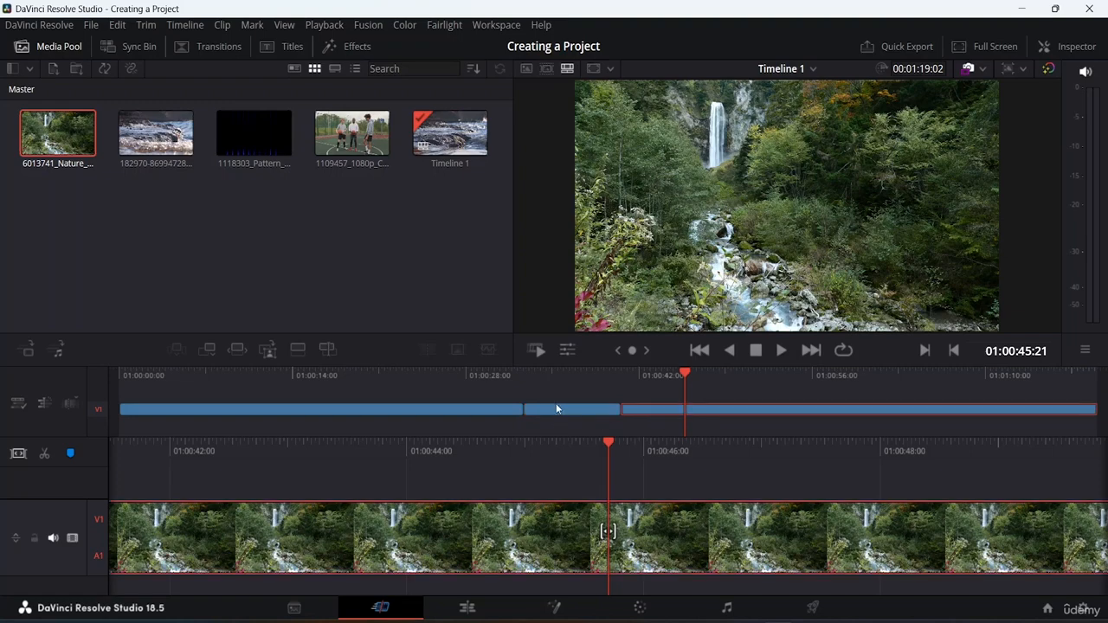
left_click_drag(560, 411, 120, 396)
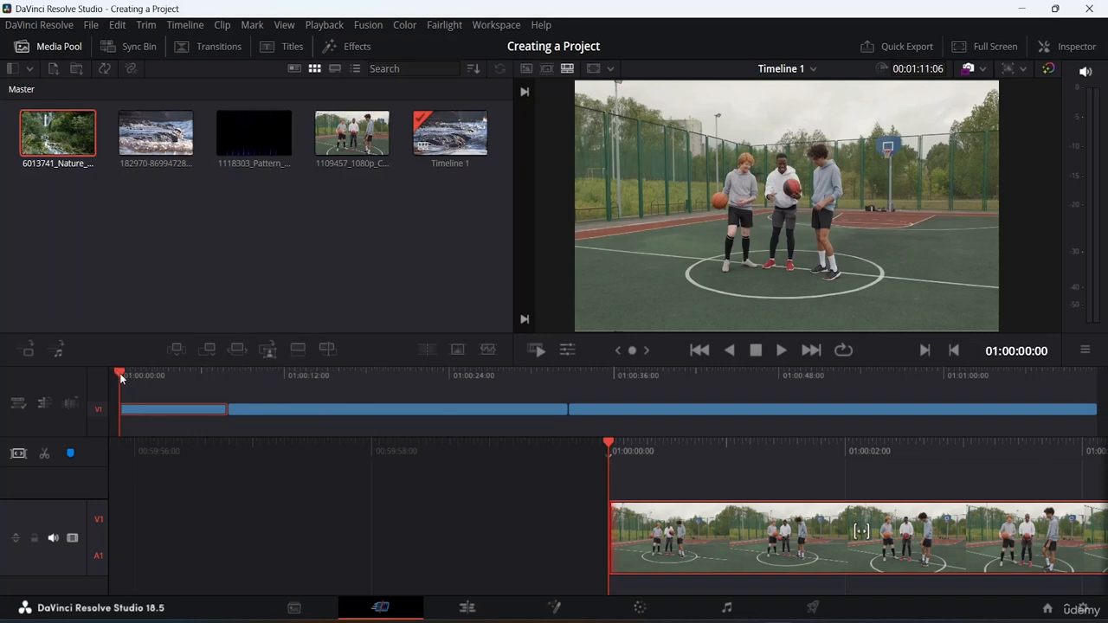
Roll the edit point between the competition player clip and the water clip about half a second earlier.
left_click_drag(122, 375, 270, 378)
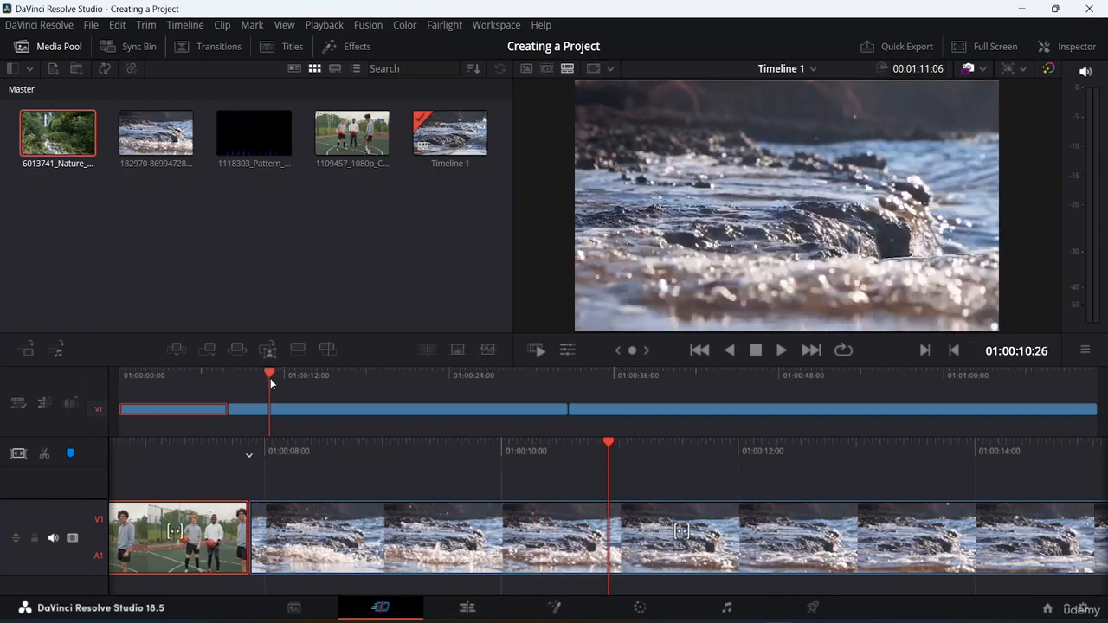
left_click(252, 542)
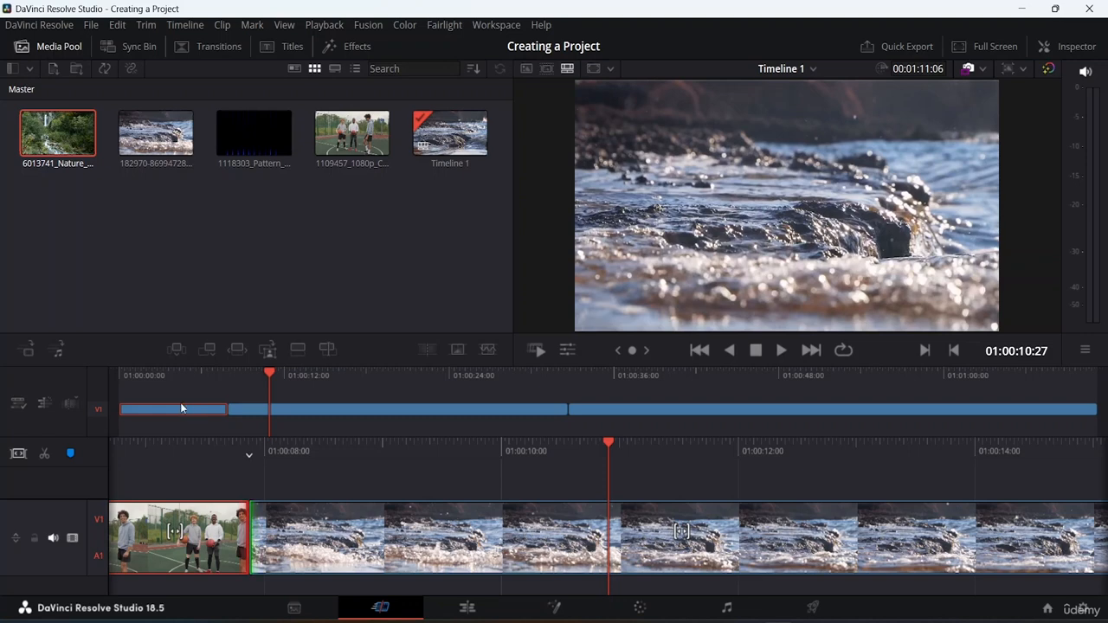
mouse_move(229, 404)
left_mouse_down()
mouse_move(205, 403)
mouse_move(310, 424)
mouse_move(208, 413)
mouse_move(246, 424)
mouse_move(221, 424)
left_mouse_up()
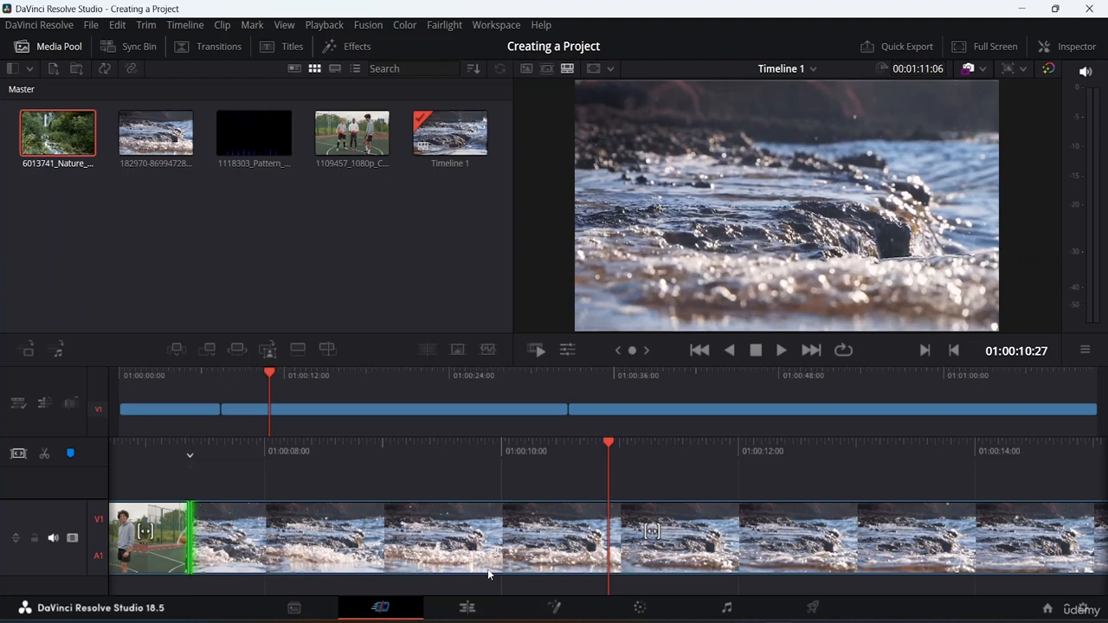
Add a new bin named Videos to the Master bin.
left_click(12, 69)
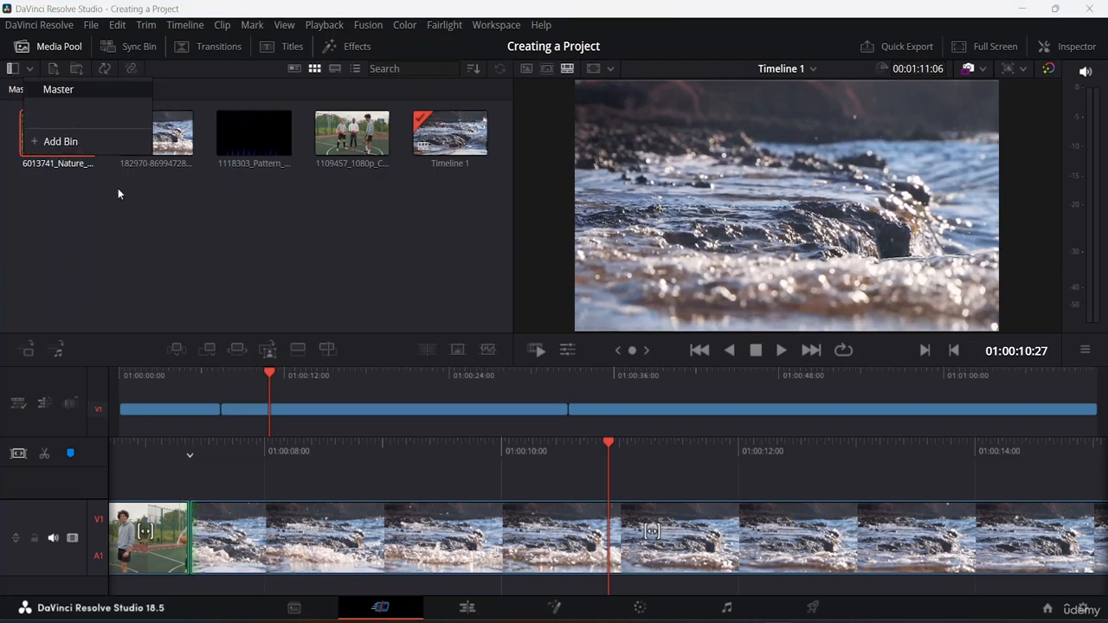
left_click(124, 239)
left_click(13, 72)
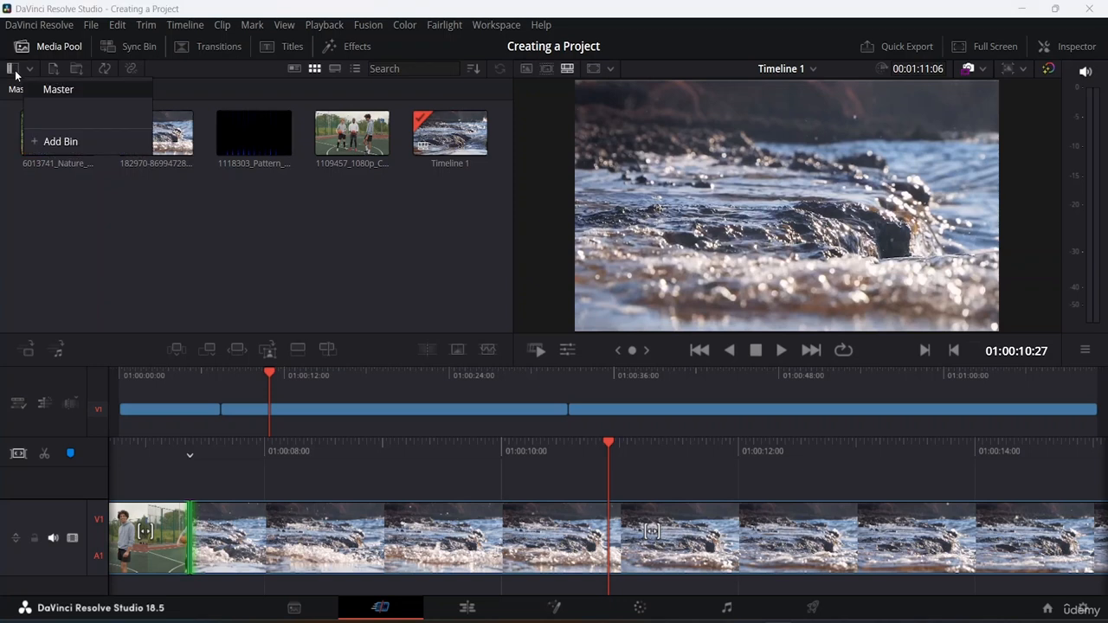
left_click(66, 146)
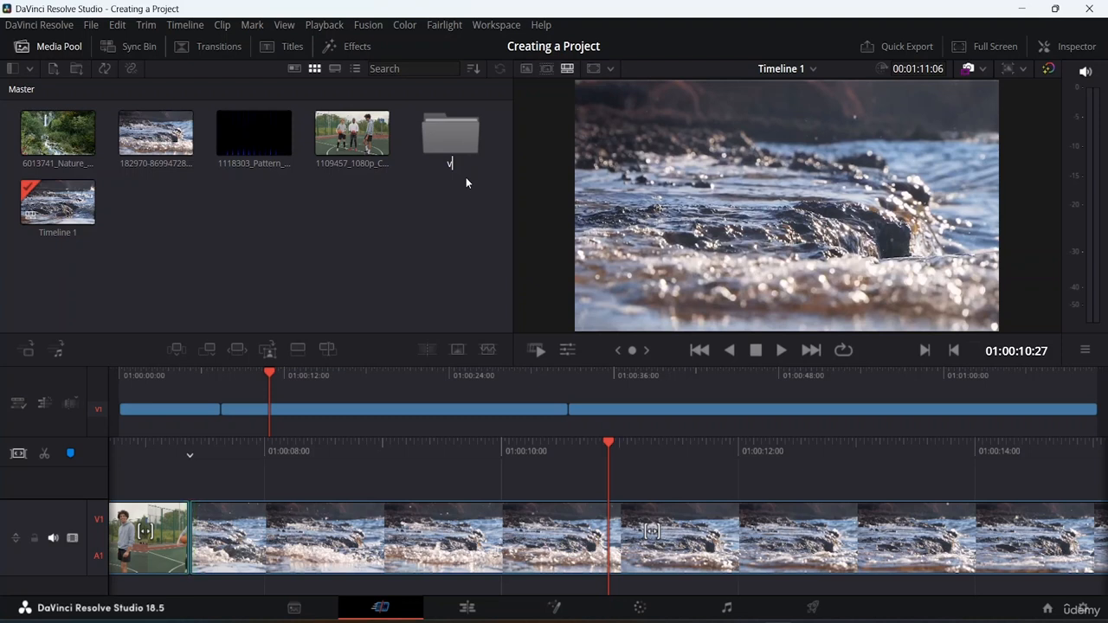
key("BackSpace")
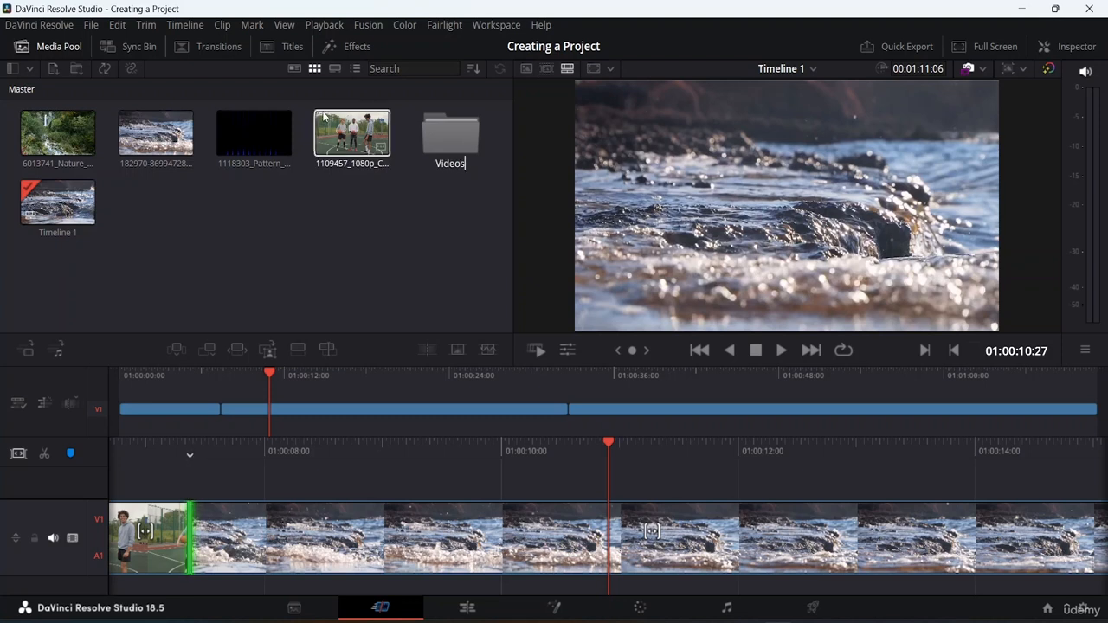
key("Return")
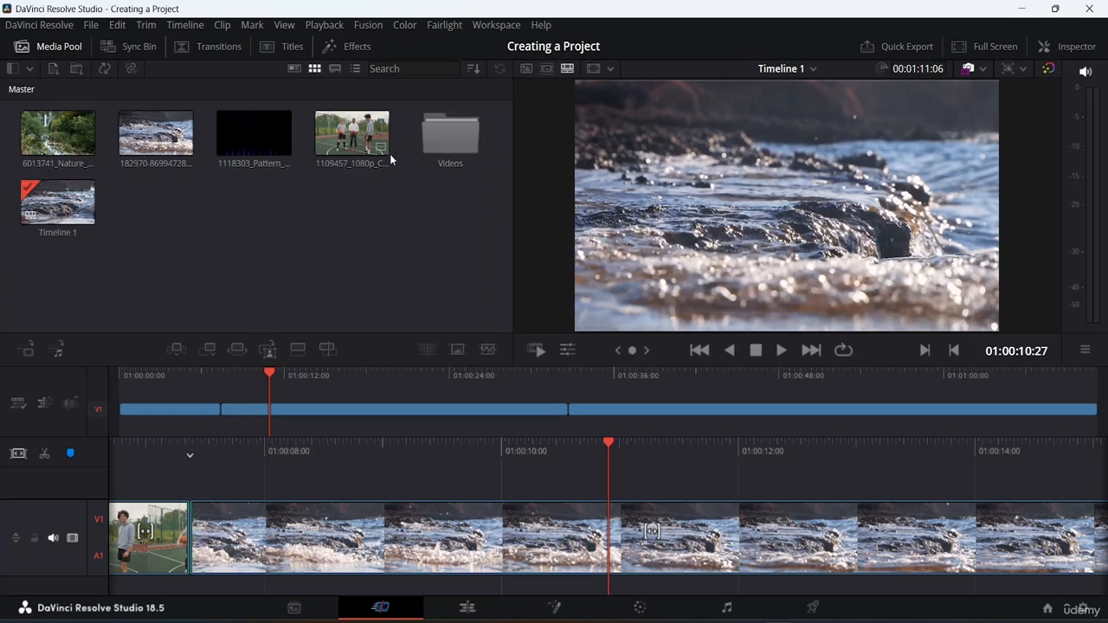
Move all four source video clips from the Master bin into the Videos bin, leaving Timeline 1 in place.
left_click_drag(377, 184, 111, 107)
left_click_drag(195, 152, 455, 166)
left_click(36, 141)
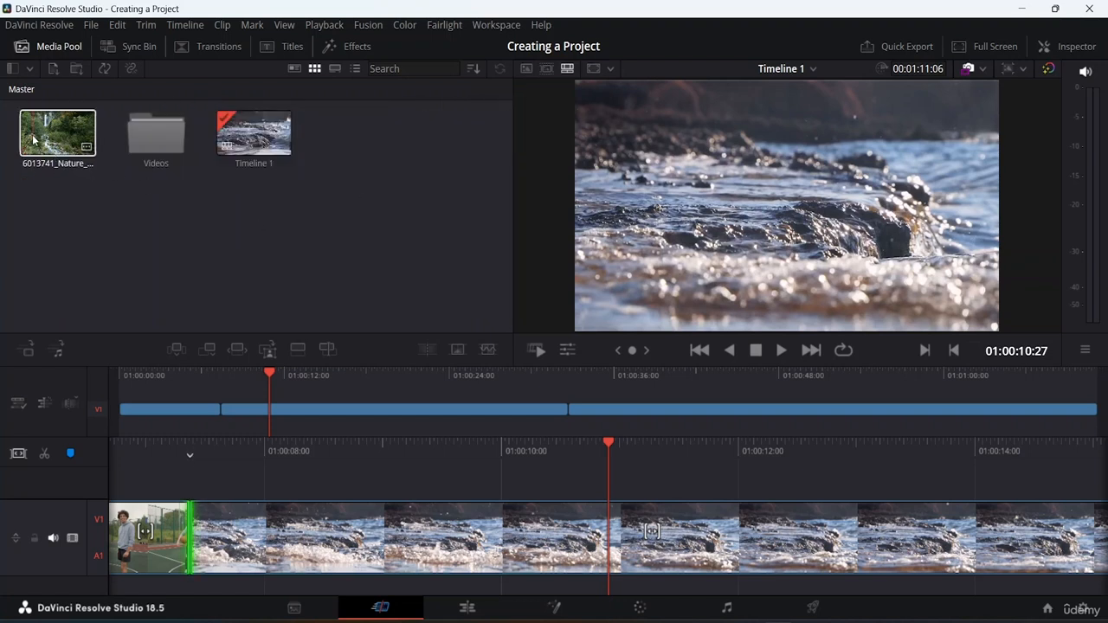
left_click_drag(64, 140, 156, 139)
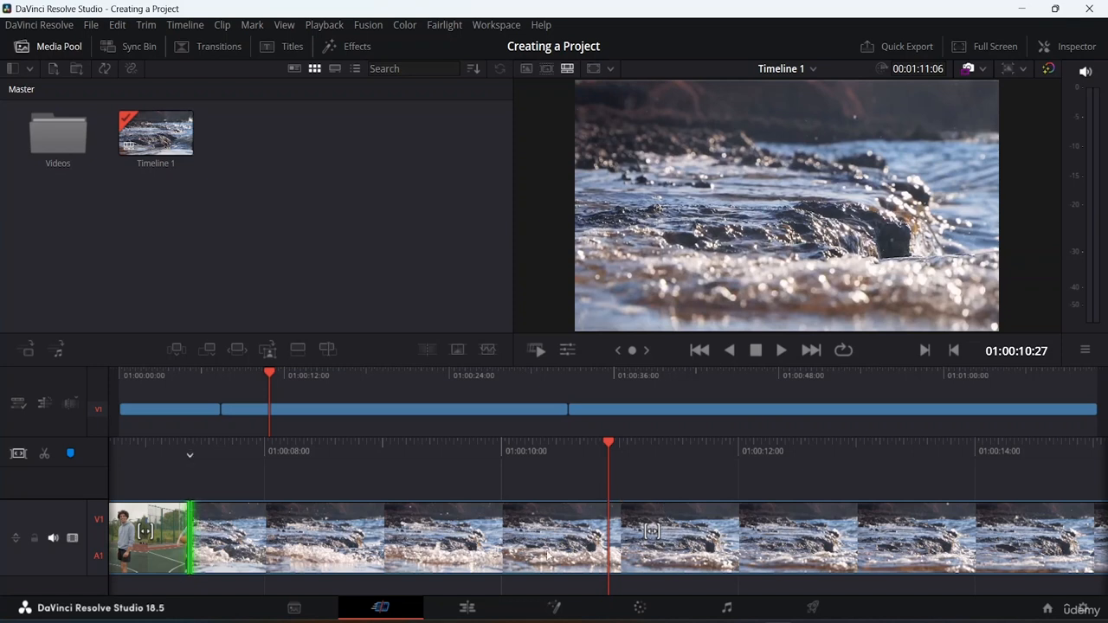
Switch to the Edit page and select the 1109457 competition player clip in the timeline.
left_click(26, 455)
left_click(464, 610)
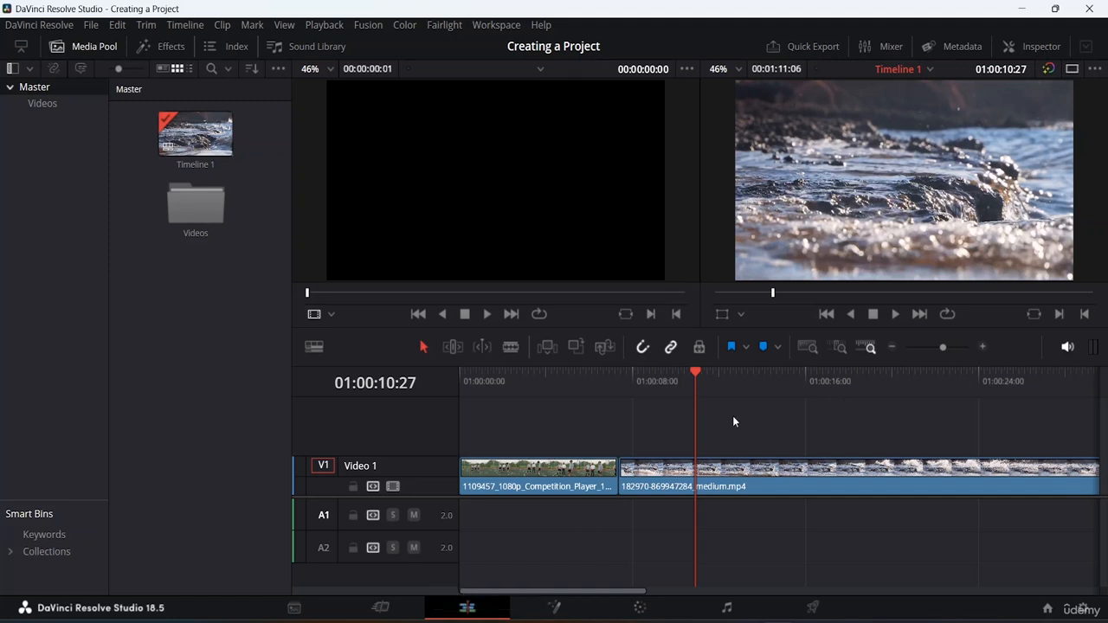
left_click(516, 478)
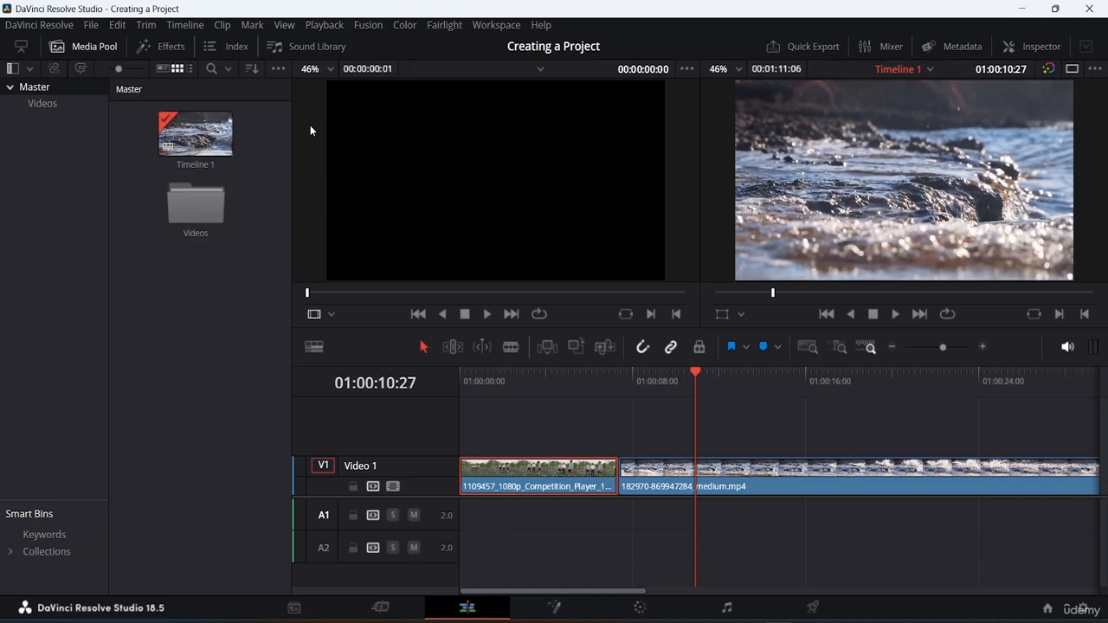
Open the Videos bin and preview the pattern and water clips stored in it.
left_click(203, 149)
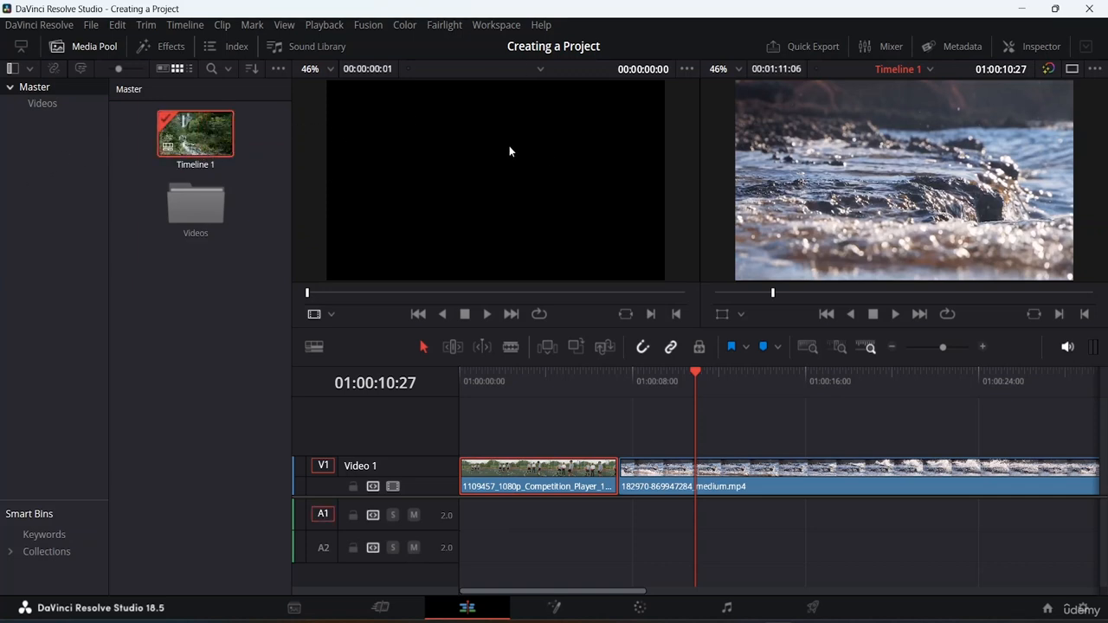
double_click(209, 211)
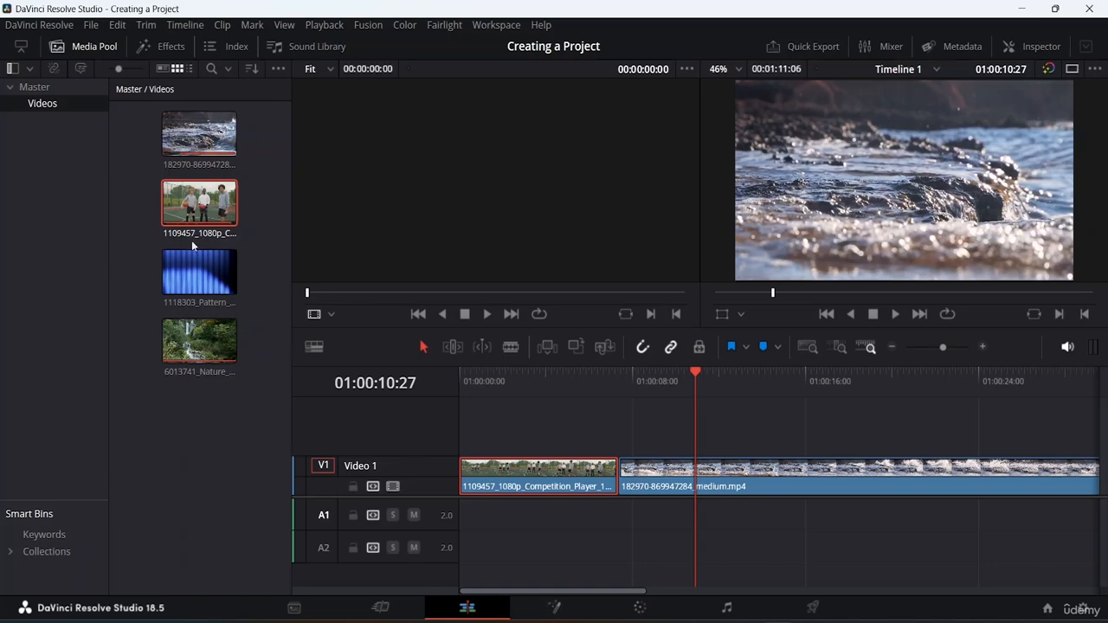
left_click(196, 284)
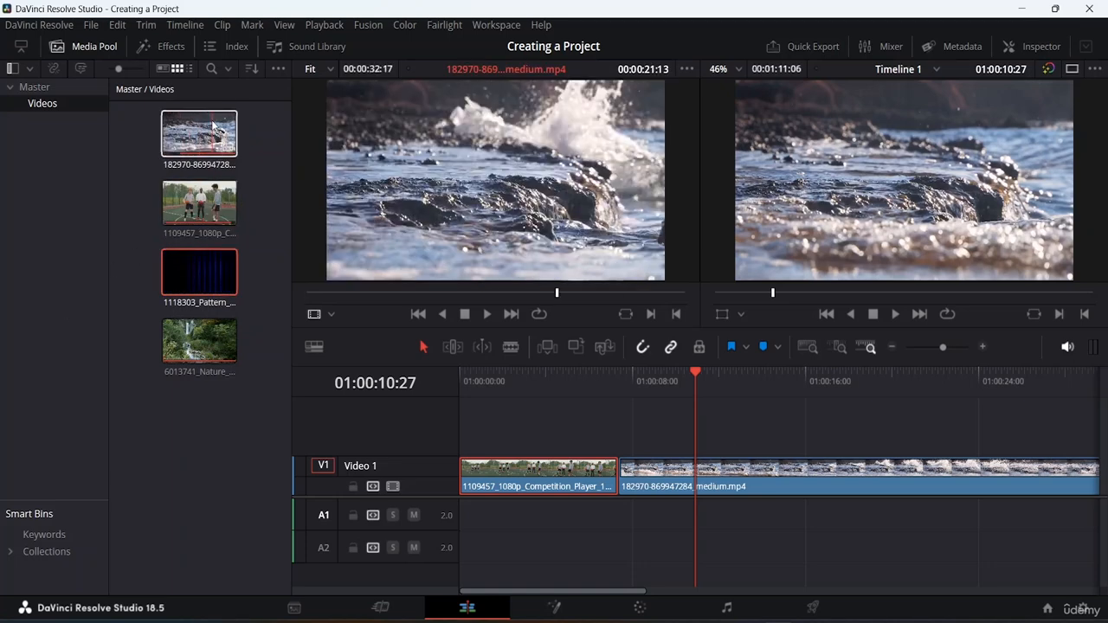
left_click(213, 127)
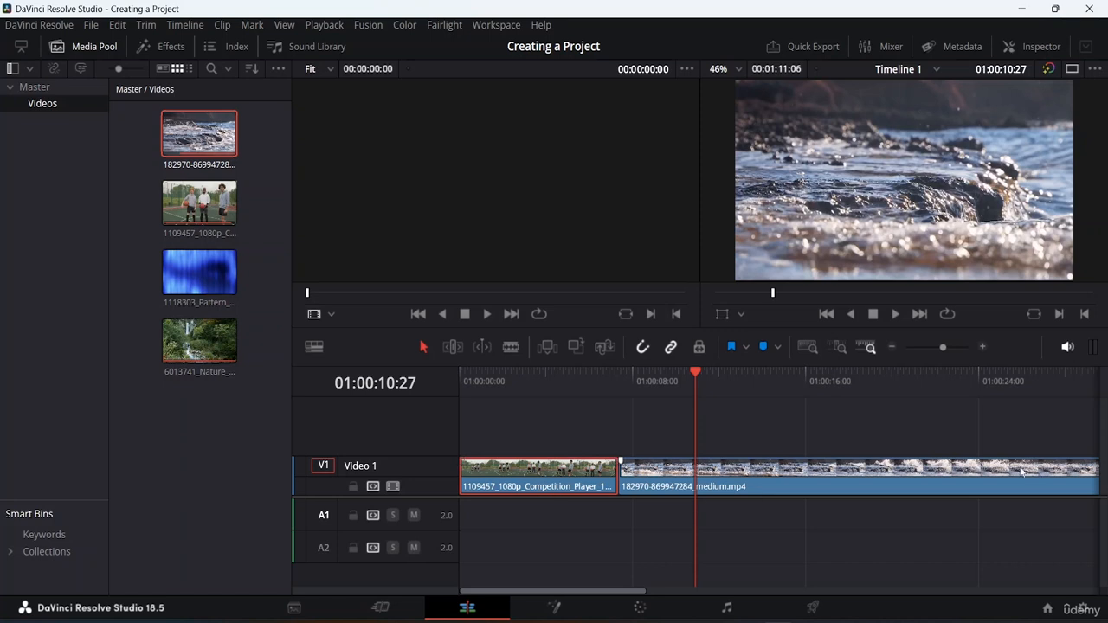
Hide the Media Pool and fit the entire timeline to the available width with Full Extent Zoom.
left_click(814, 345)
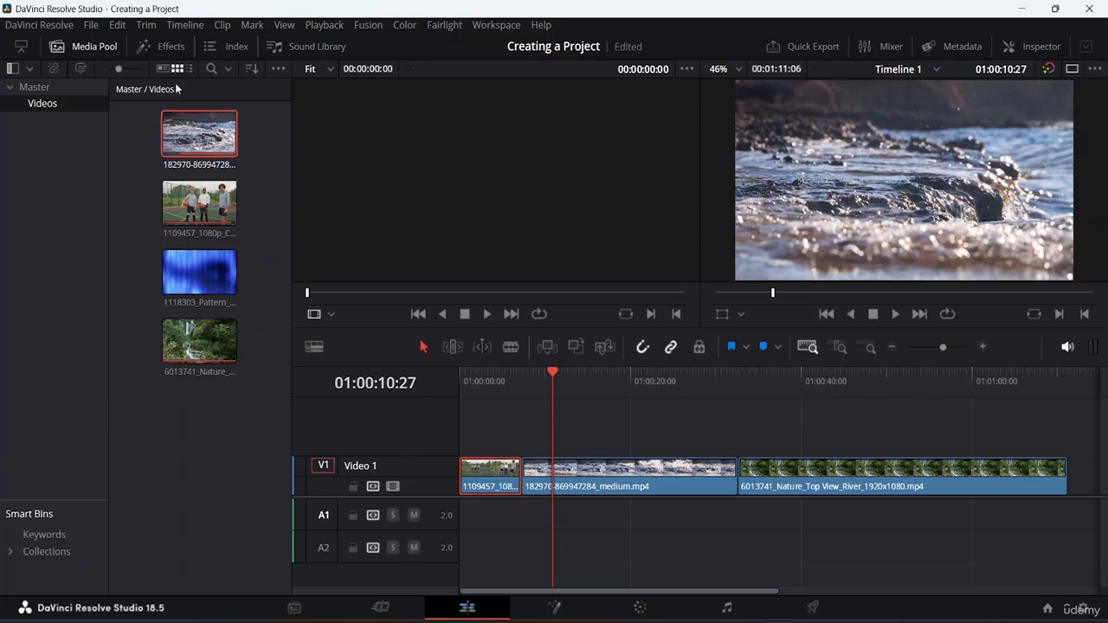
left_click(83, 45)
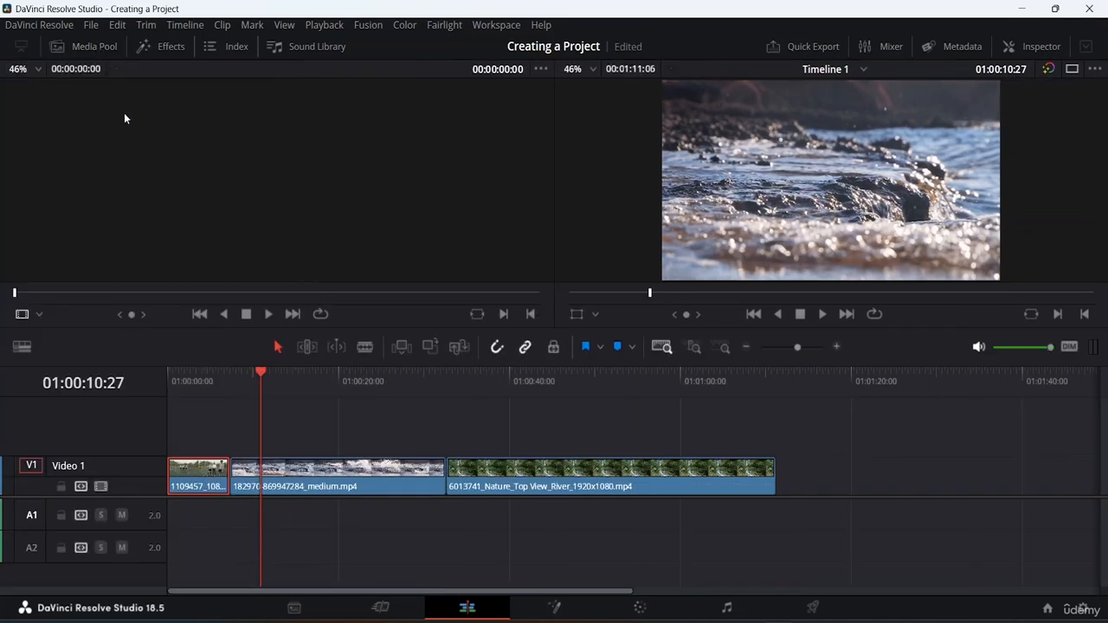
key("shift+z")
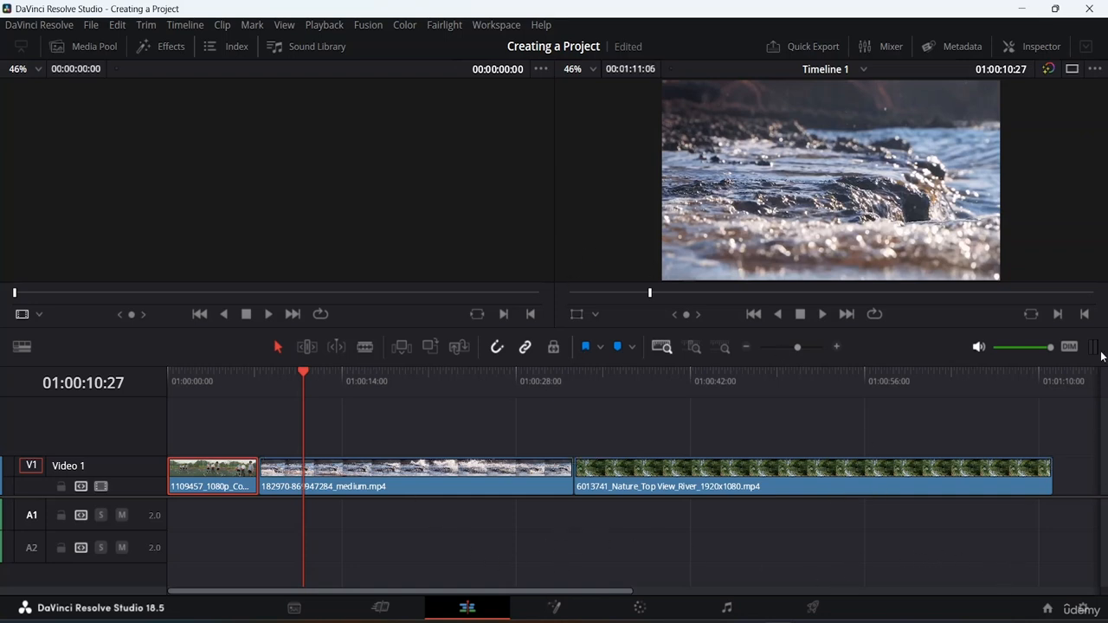
Try the audio mute and dim controls and a slight timeline zoom-out, restoring each one.
left_click(978, 348)
left_click(979, 348)
left_click(1067, 347)
left_click(1067, 348)
mouse_move(797, 348)
left_mouse_down()
mouse_move(802, 340)
mouse_move(765, 345)
mouse_move(795, 353)
left_mouse_up()
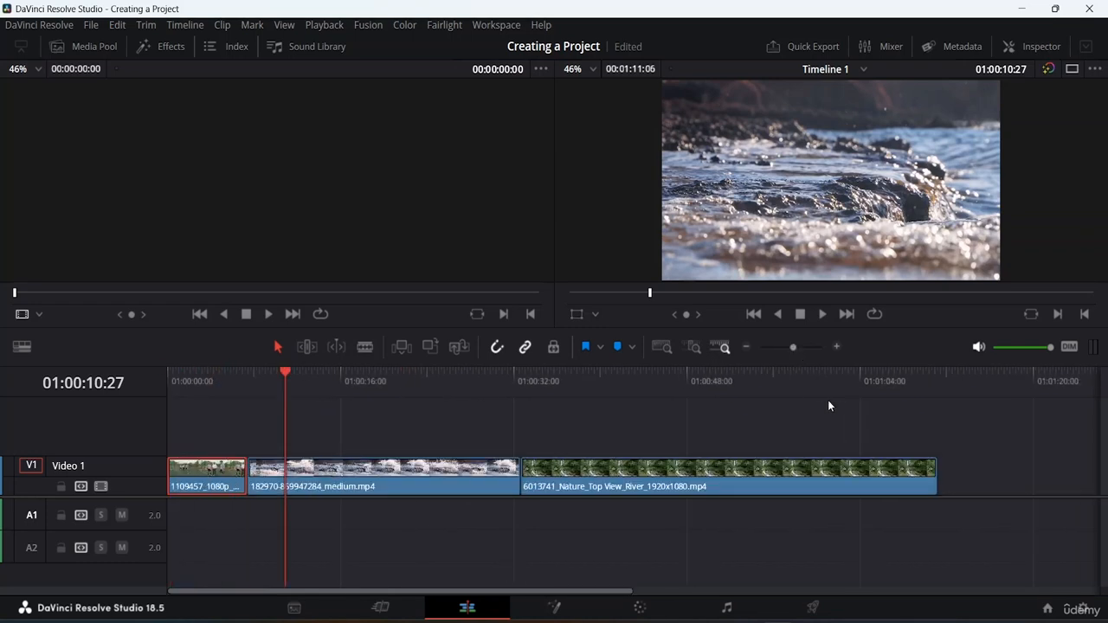
left_click(667, 343)
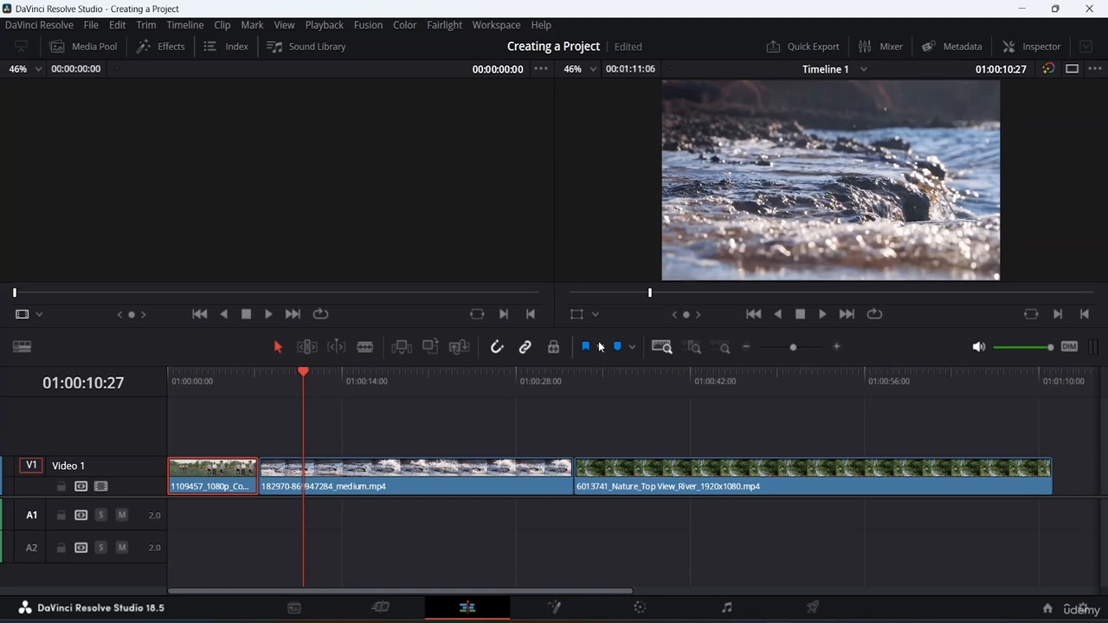
Show the Media Pool again and preview the 1109457 competition player clip in the Videos bin.
left_click(91, 47)
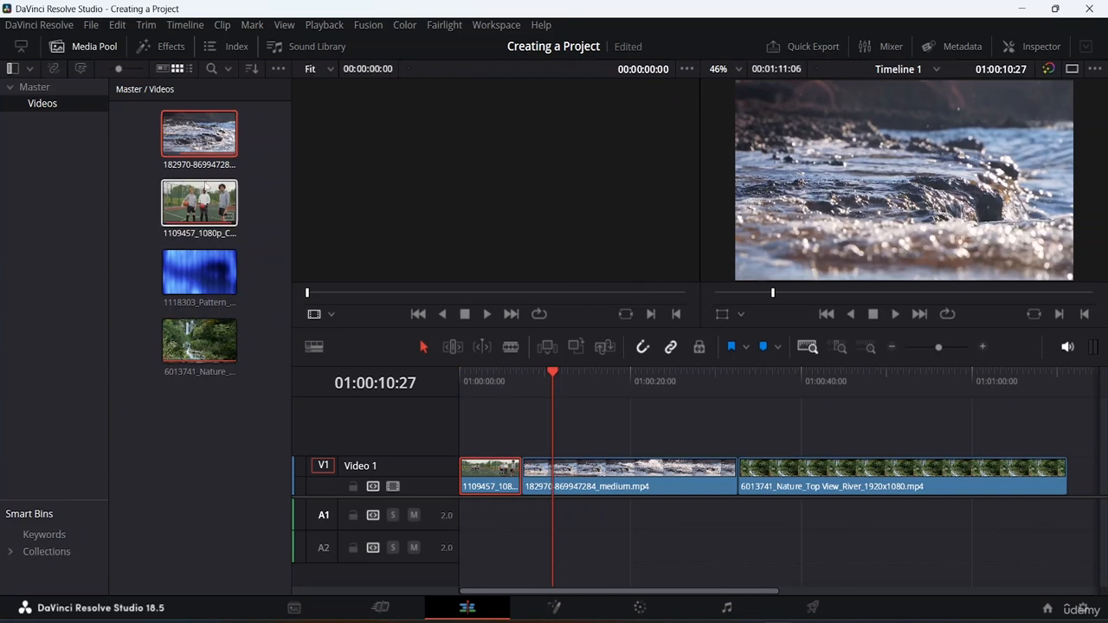
left_click(214, 203)
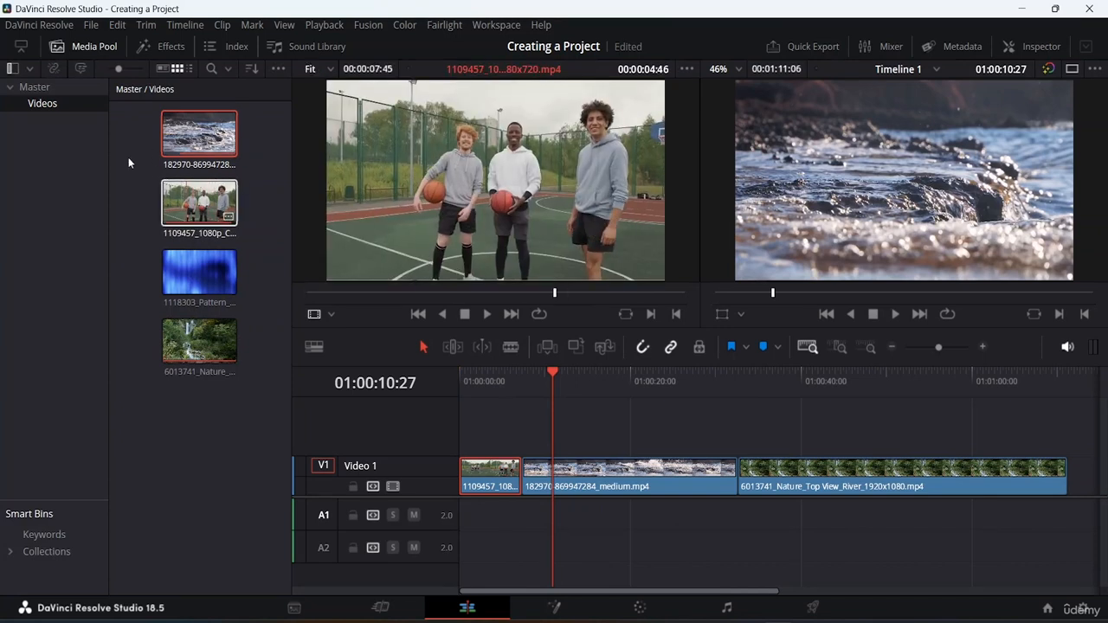
left_click(64, 106)
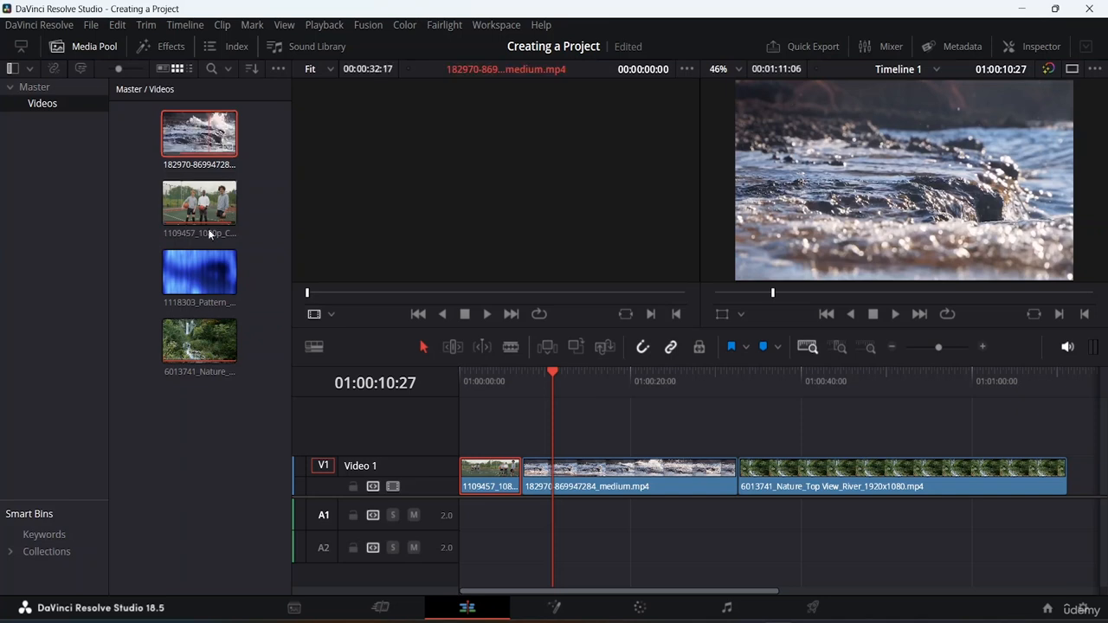
Expand the Collections smart bins and examine the contents of Video Clips and Audio Only.
left_click(42, 557)
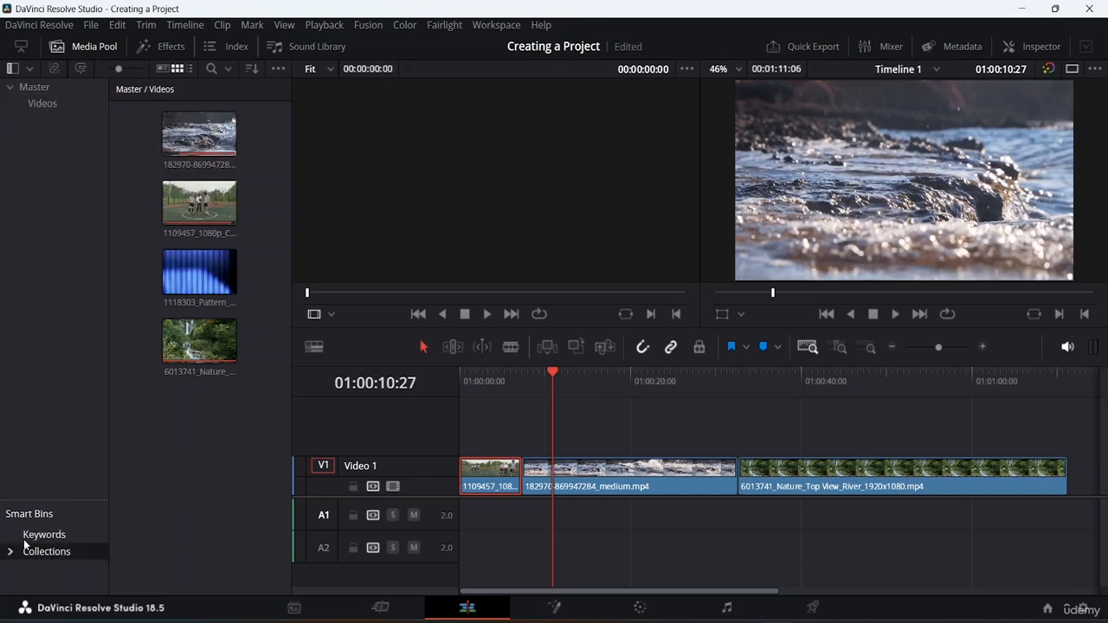
left_click(11, 552)
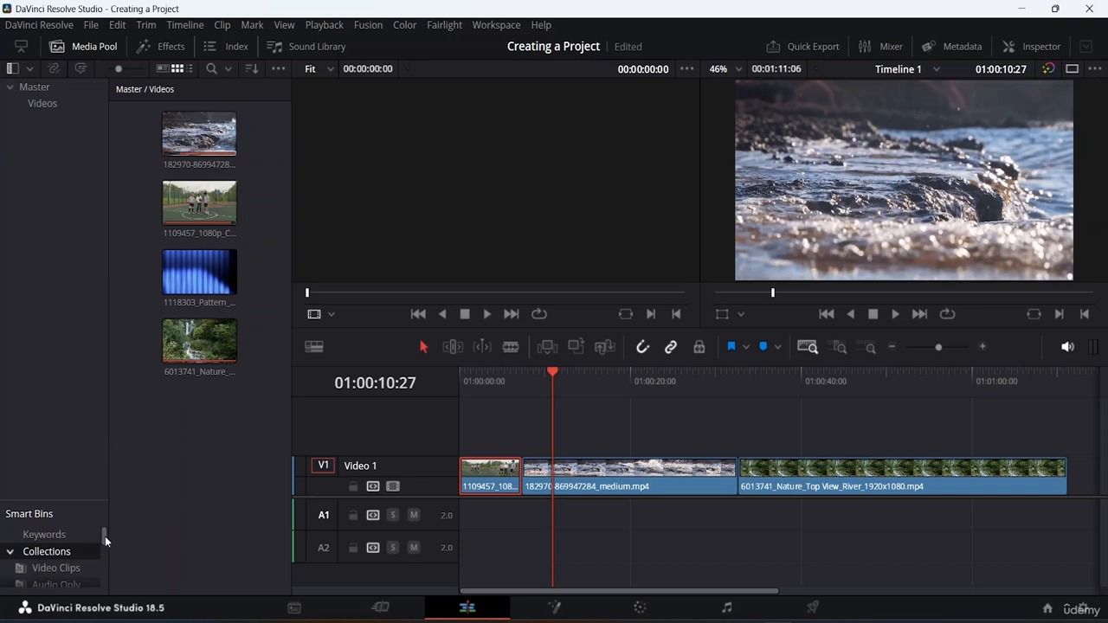
mouse_move(104, 536)
left_mouse_down()
mouse_move(104, 597)
mouse_move(105, 543)
left_mouse_up()
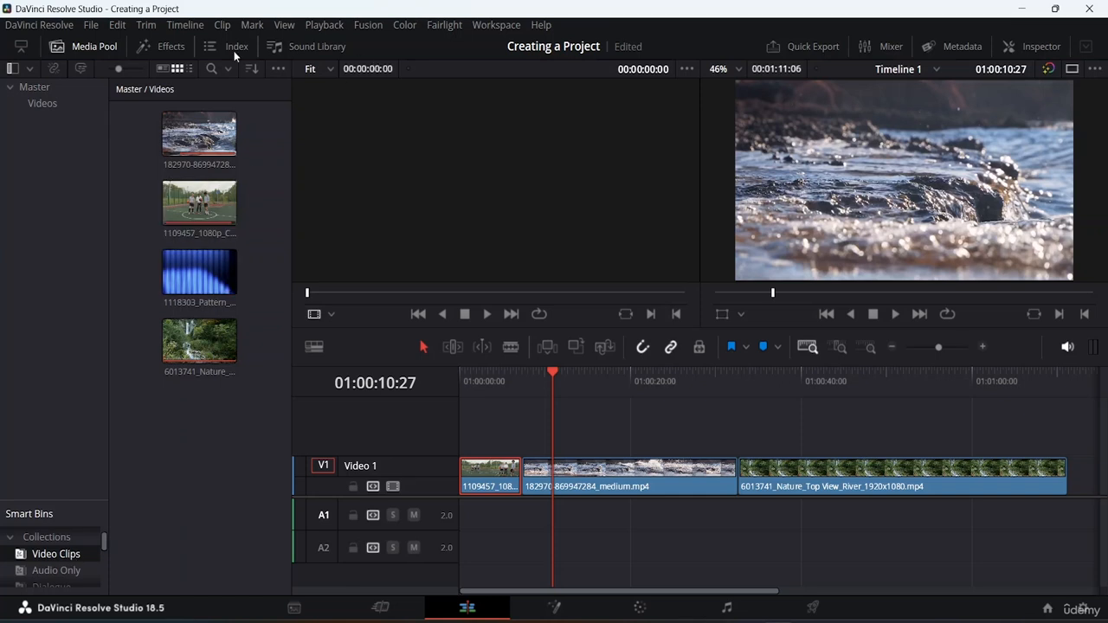
left_click(45, 571)
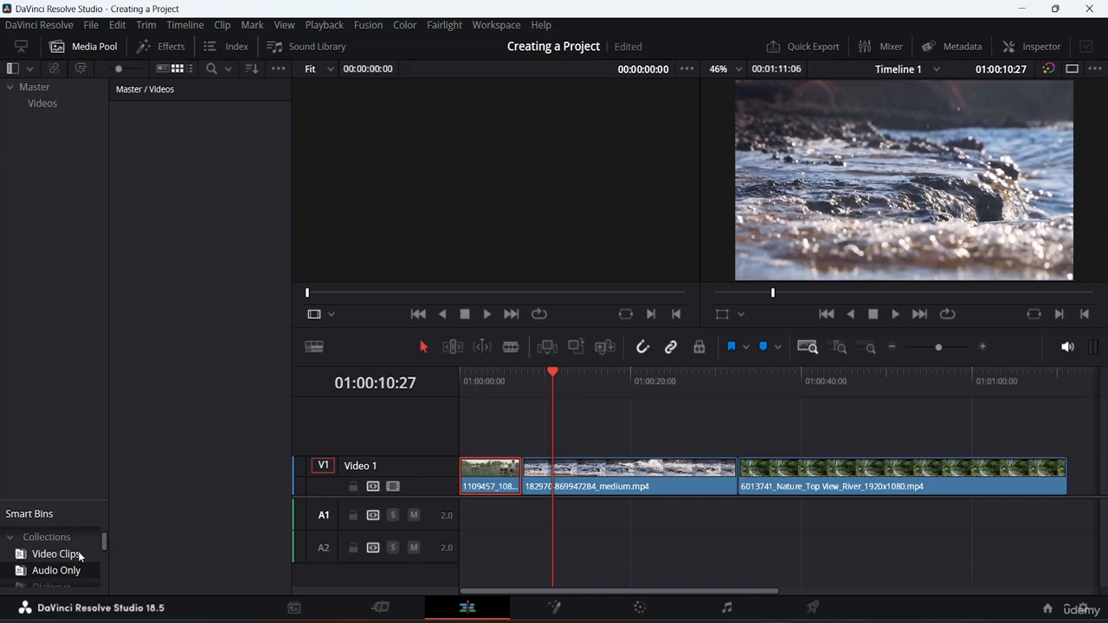
scroll(89, 553, "down", 1)
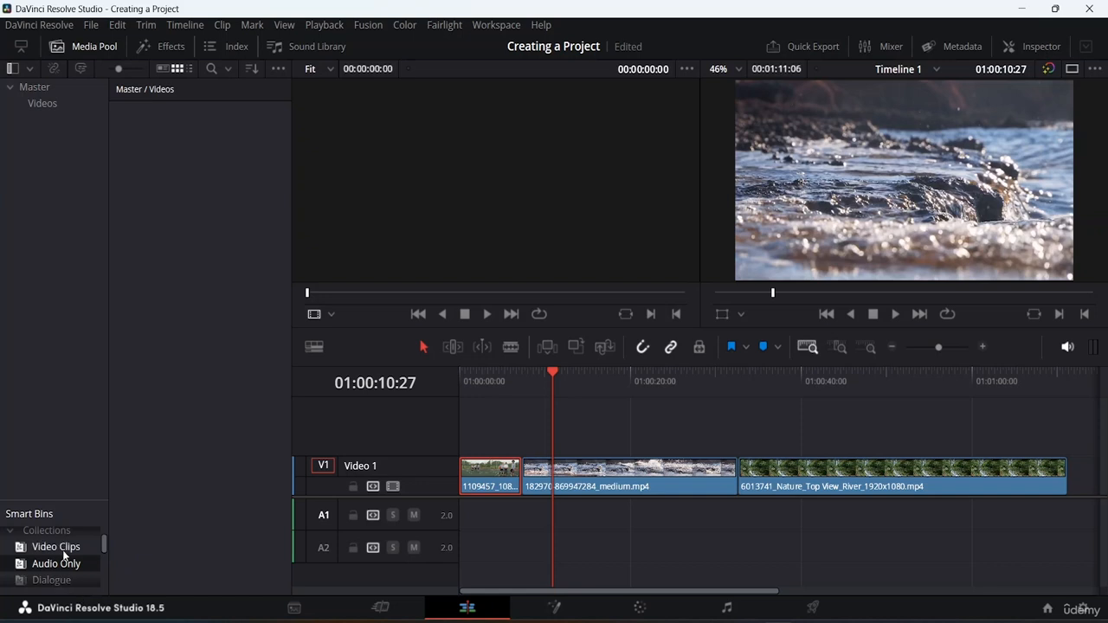
Look through the remaining Collections smart bins, from Dialogue to Uncategorized and Subcategories.
left_click_drag(102, 542, 102, 559)
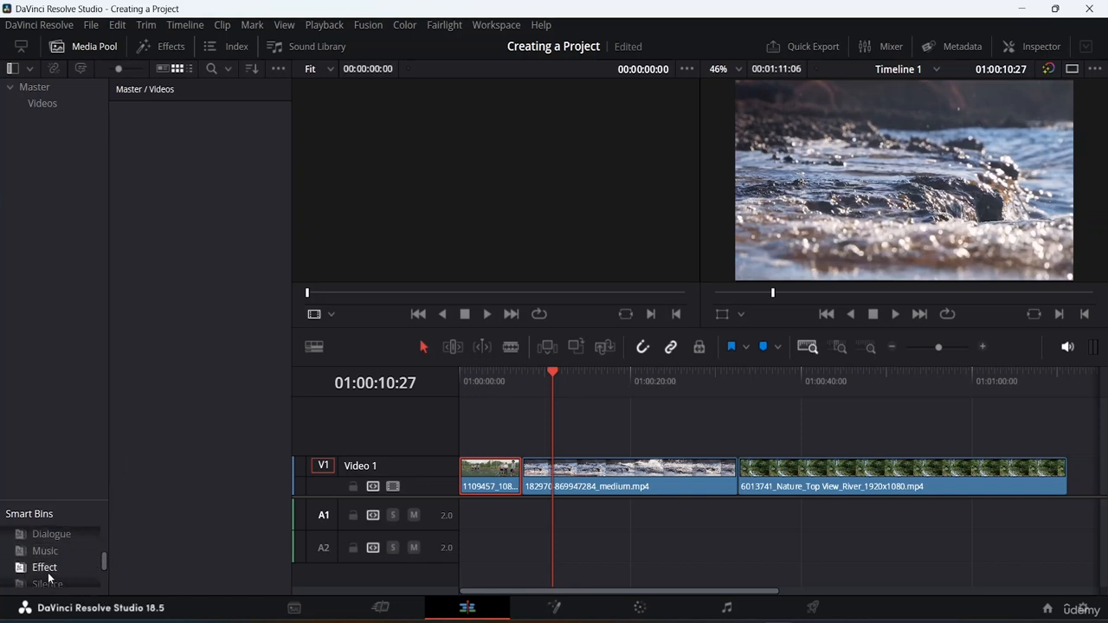
scroll(54, 559, "down", 2)
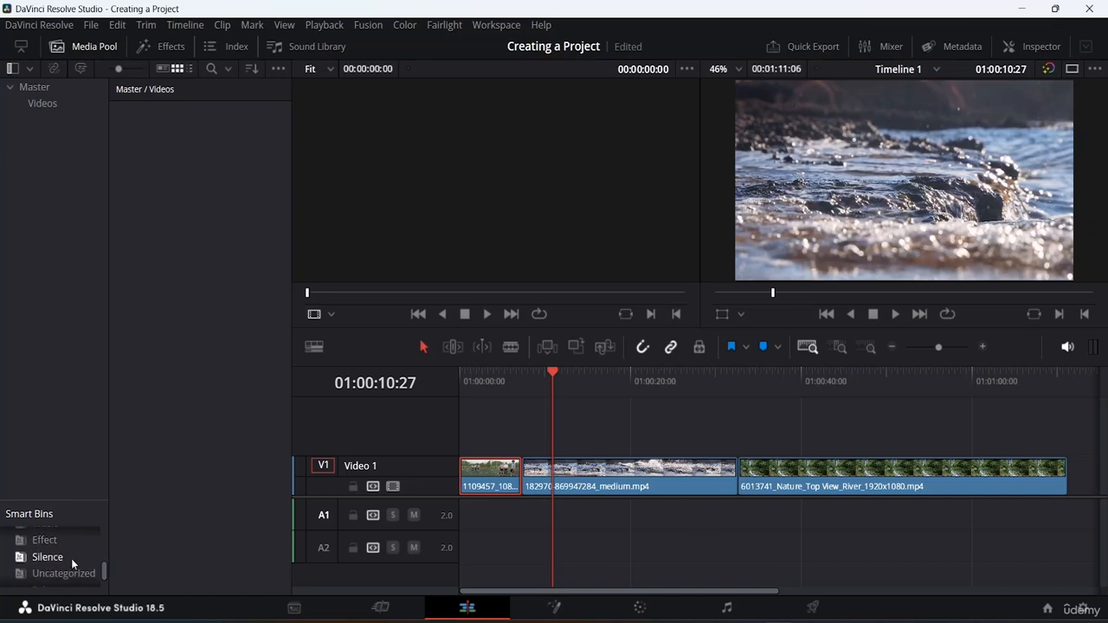
scroll(78, 577, "down", 1)
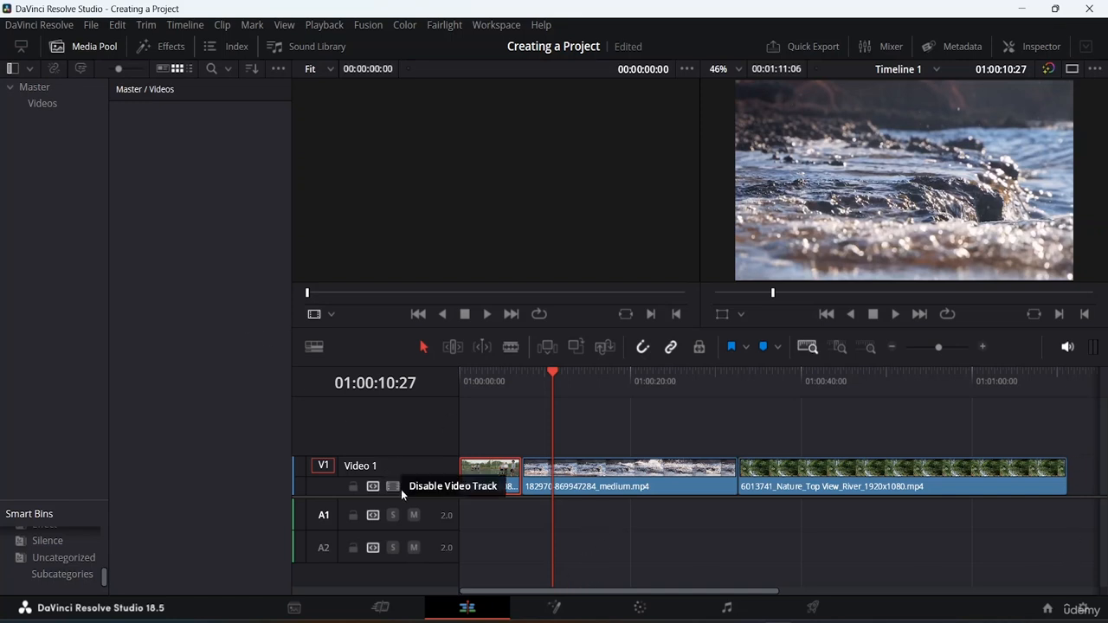
On the Fusion page, view the clip's metadata and keyframes with each display closed again, and enlarge the Nodes area slightly.
left_click(557, 607)
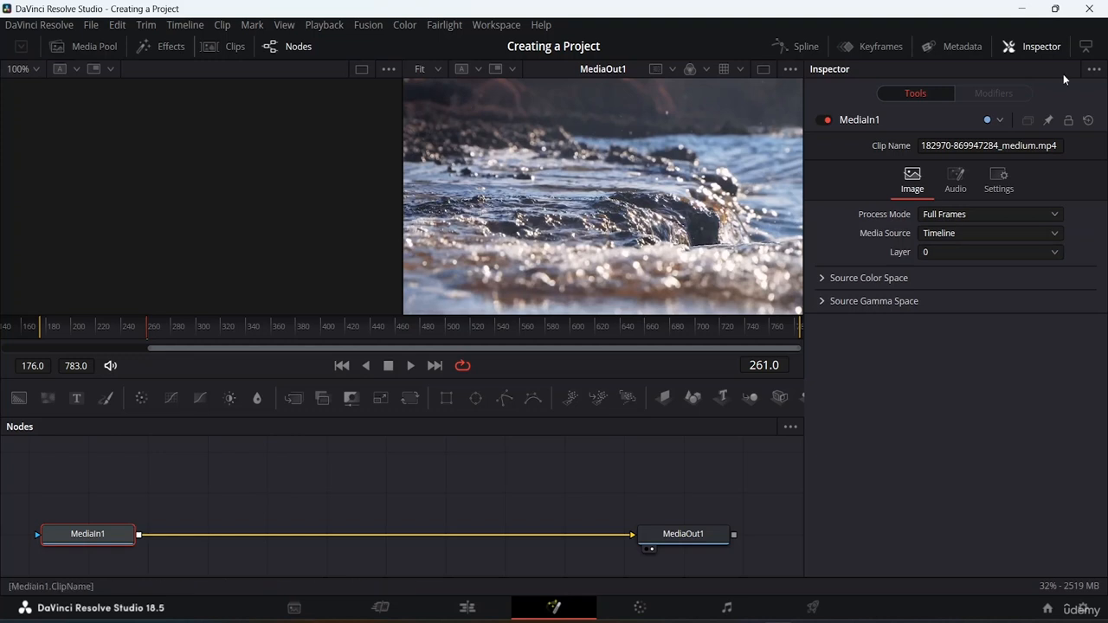
left_click(949, 49)
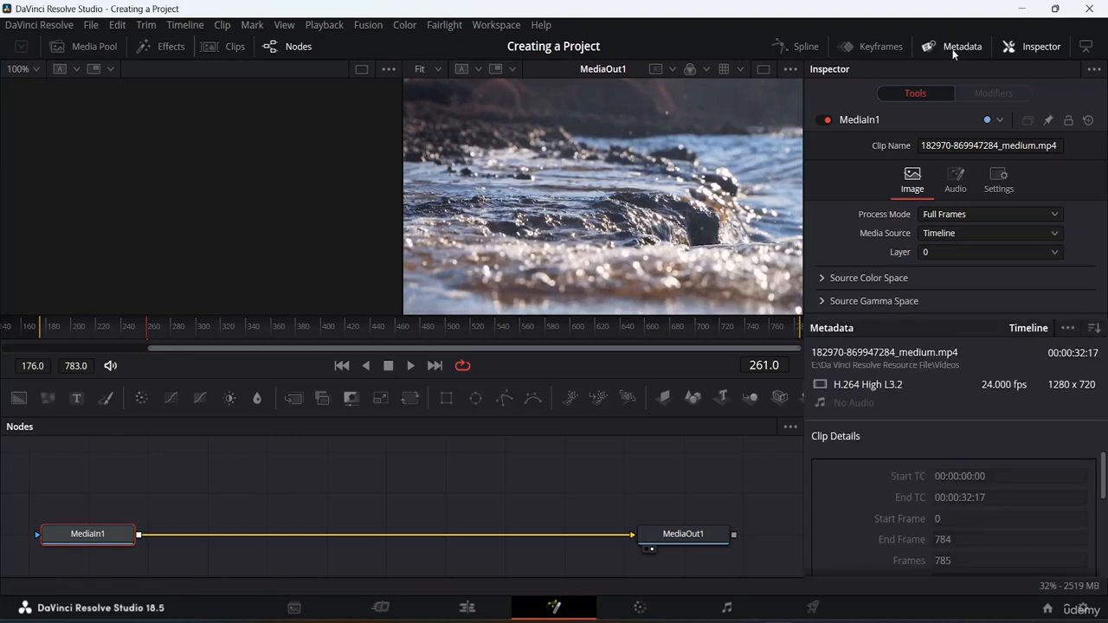
left_click(955, 52)
left_click(869, 48)
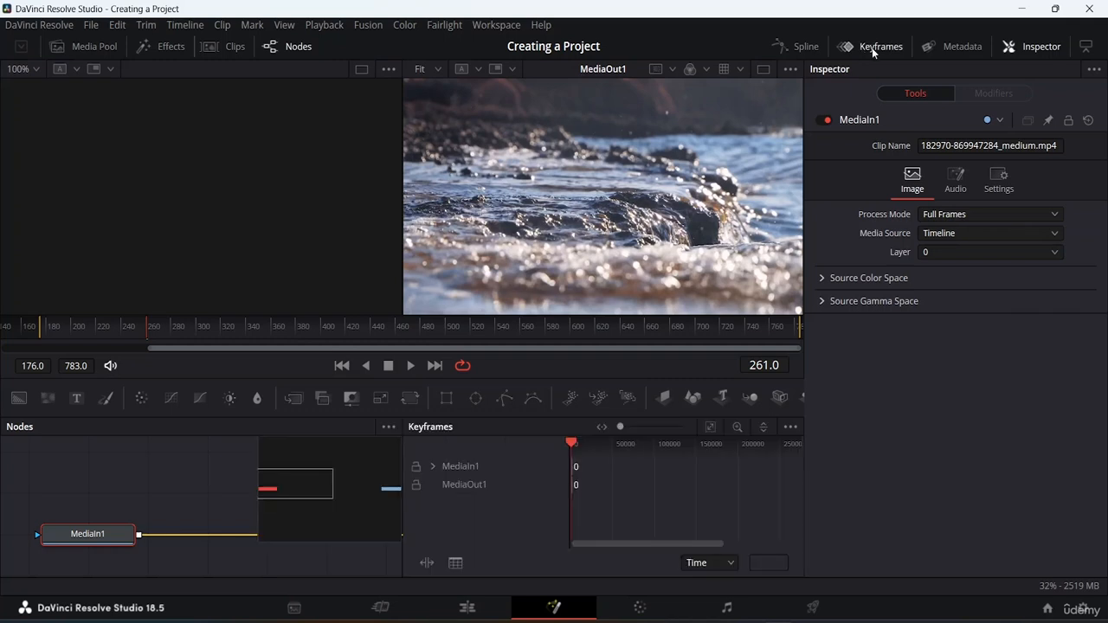
left_click(872, 47)
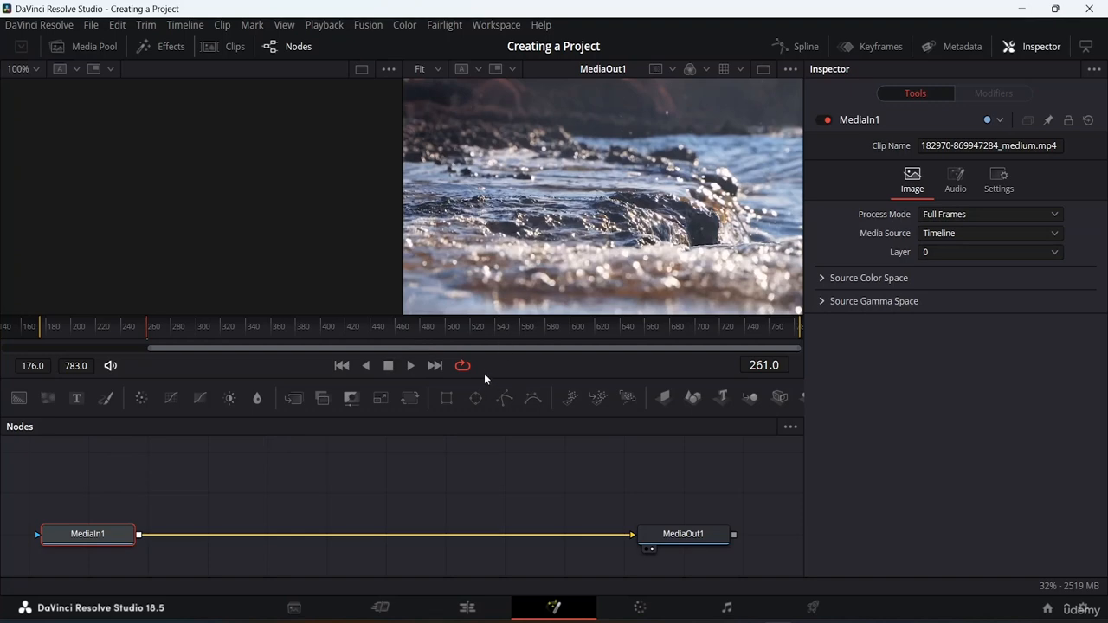
left_click_drag(485, 376, 490, 351)
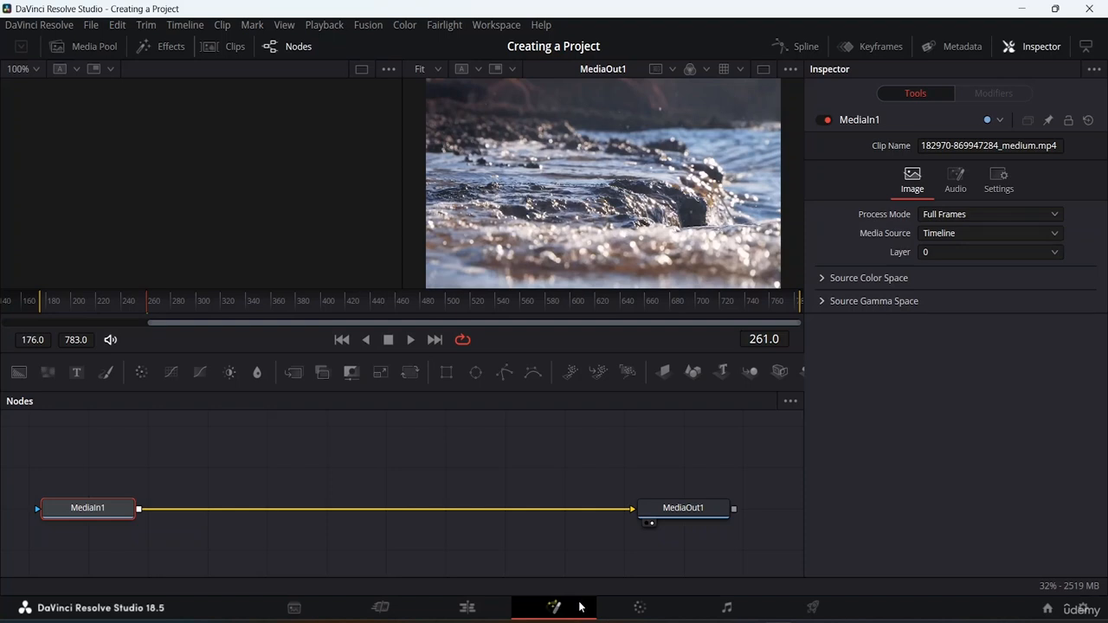
On the Color page, view the Hue Vs Hue curve and the Parade scopes, returning to the Custom curve and Keyframes.
left_click(629, 608)
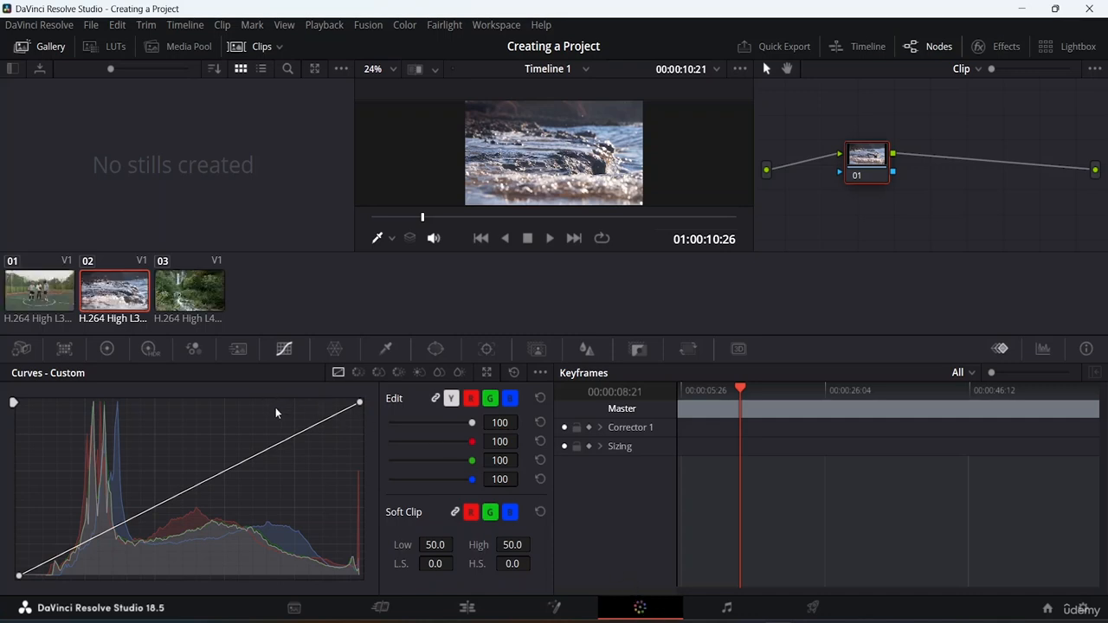
left_click(357, 375)
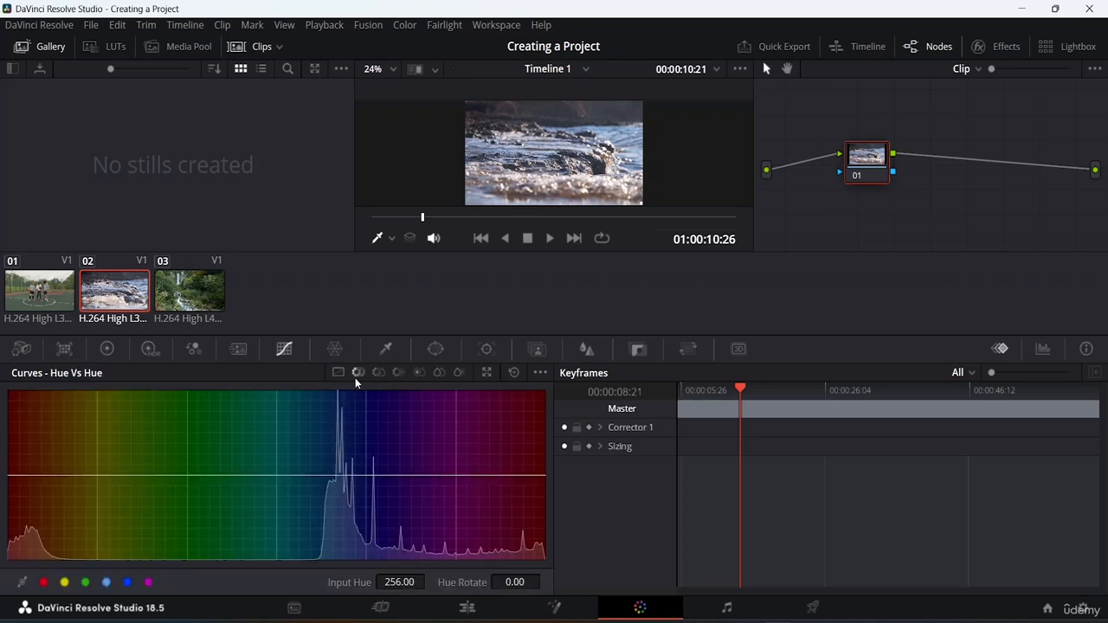
left_click(340, 373)
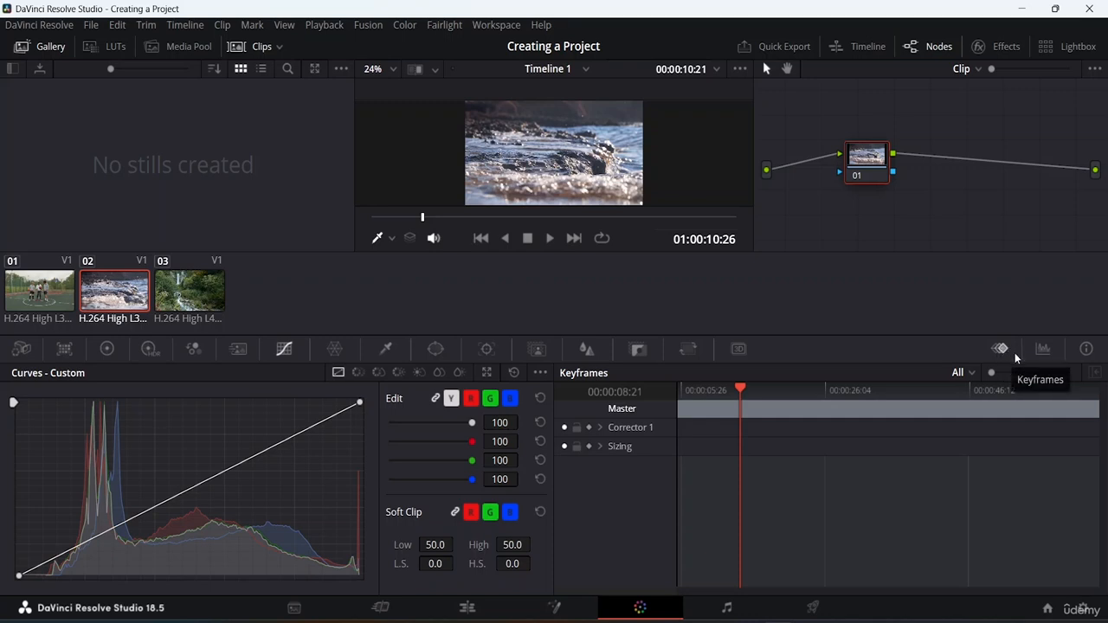
left_click(1043, 352)
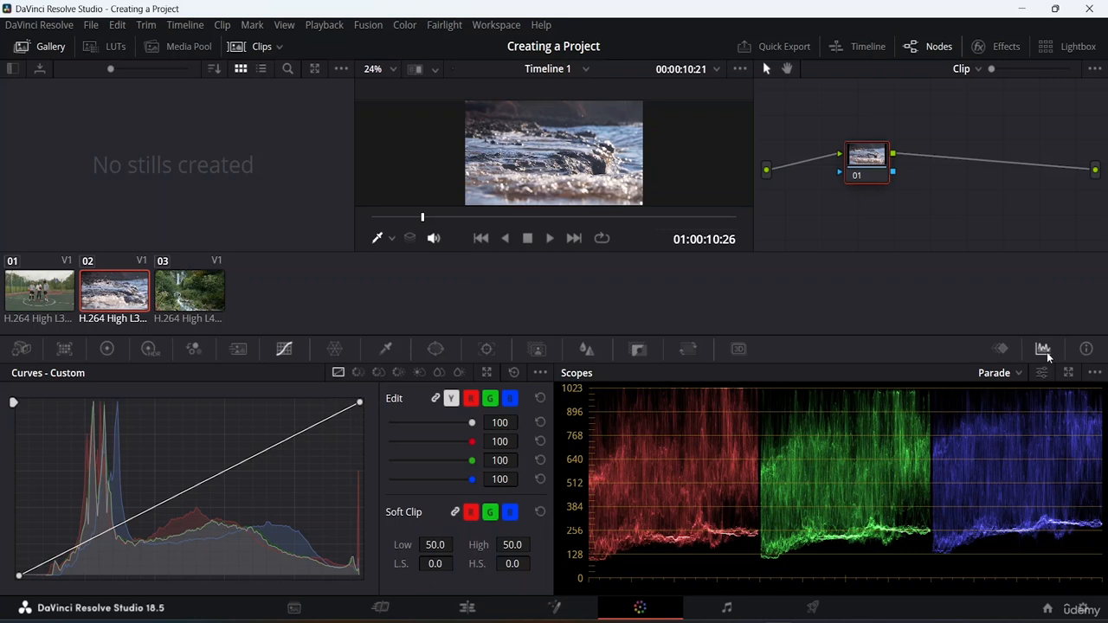
left_click(1000, 349)
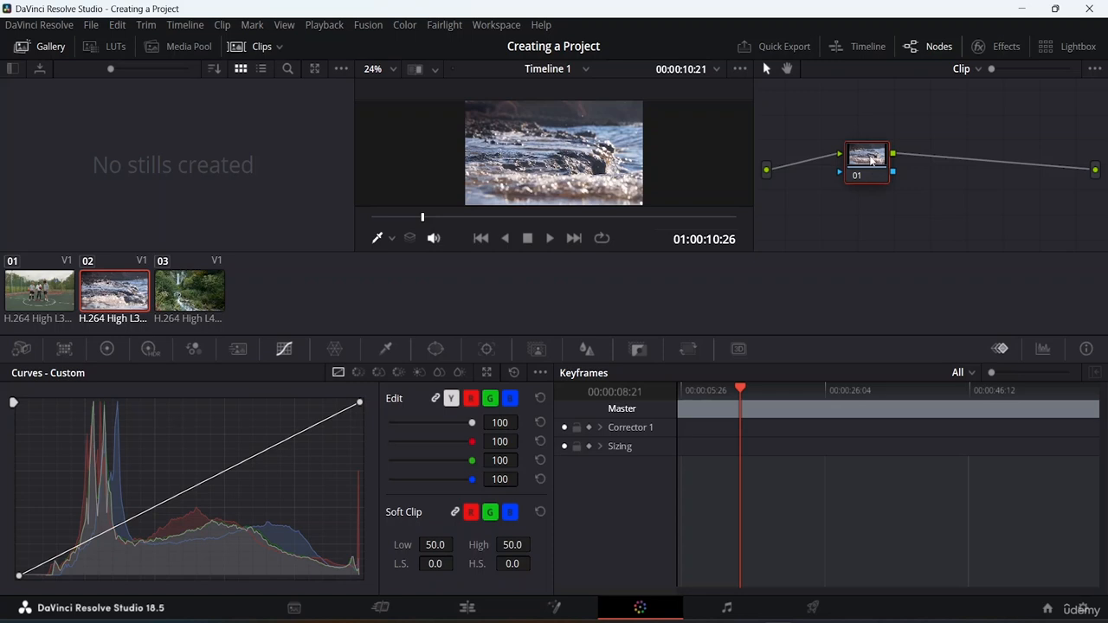
Move node 01 of the second clip slightly up and left, and go through the three clips, ending on the waterfall clip.
mouse_move(871, 160)
left_mouse_down()
mouse_move(856, 141)
mouse_move(860, 152)
left_mouse_up()
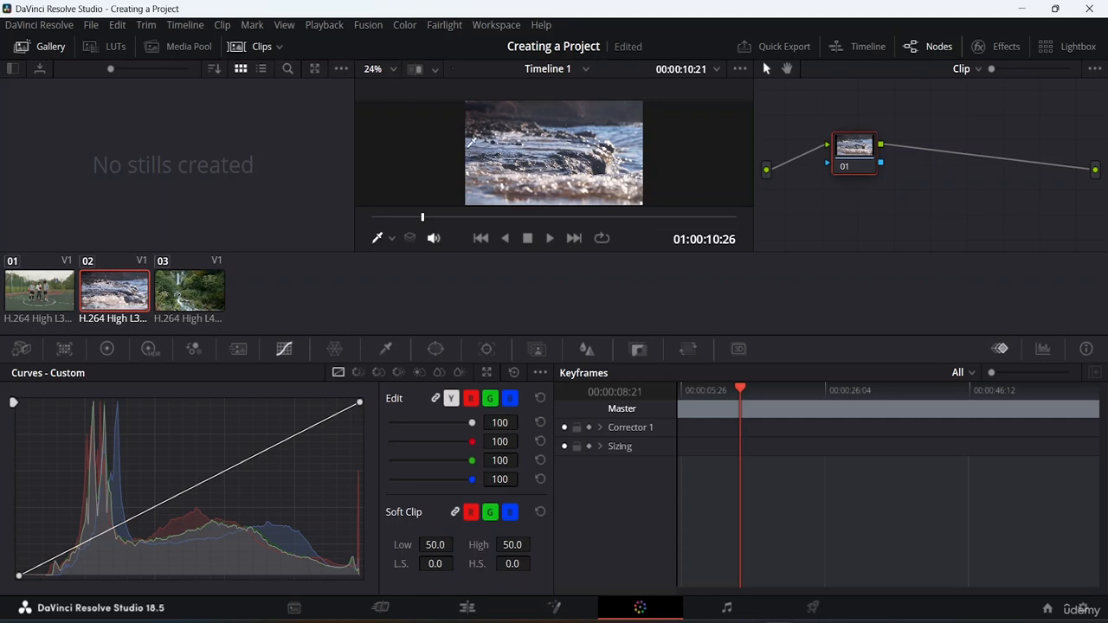
left_click(38, 293)
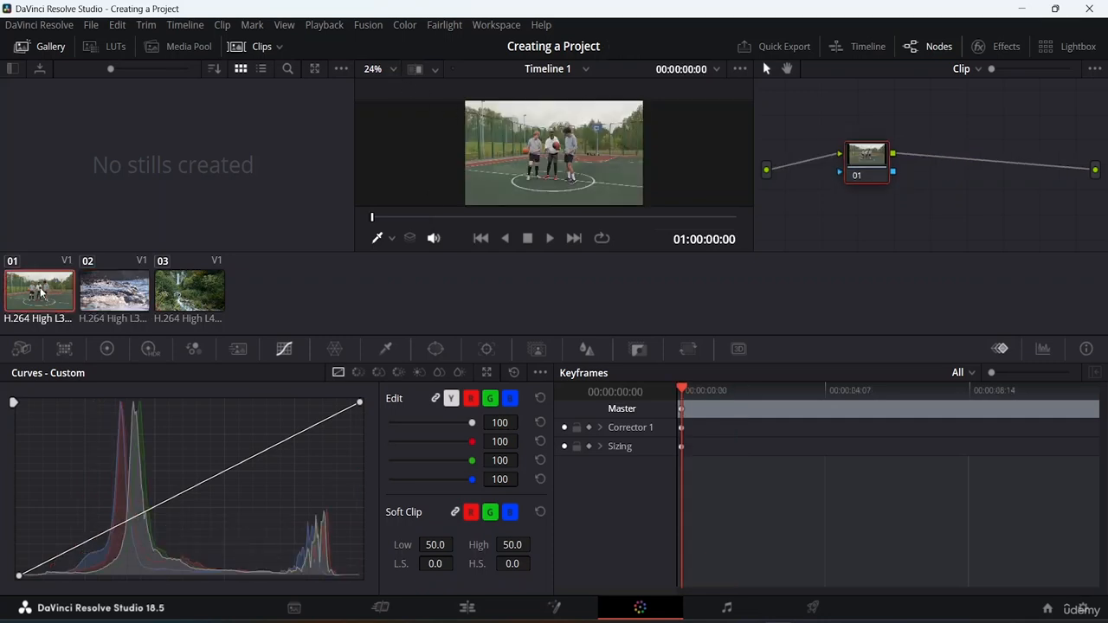
left_click(113, 297)
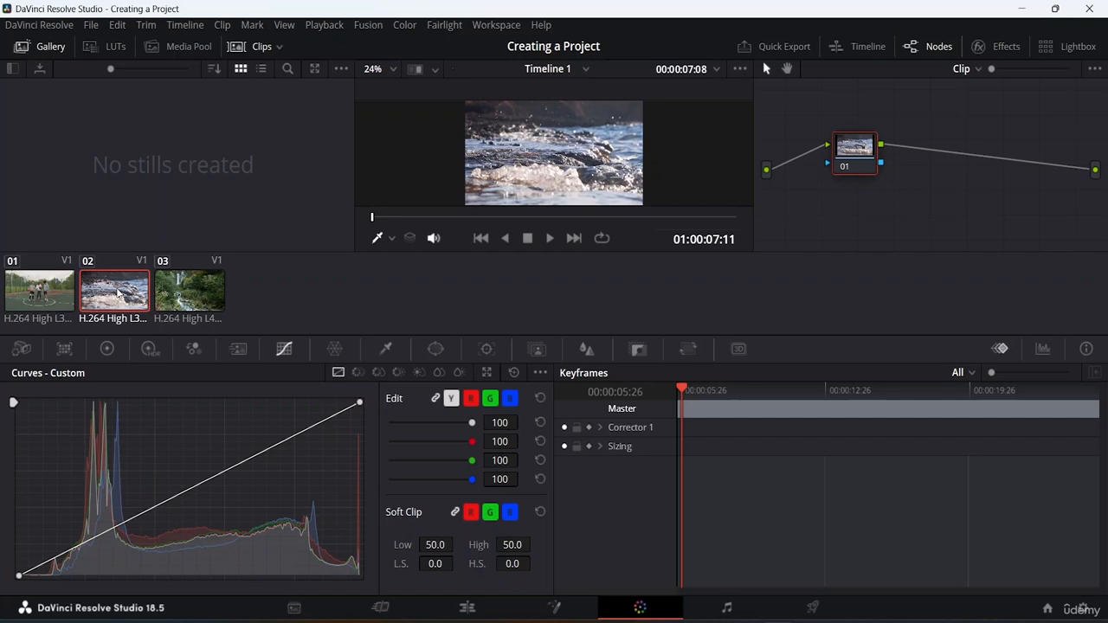
left_click(169, 297)
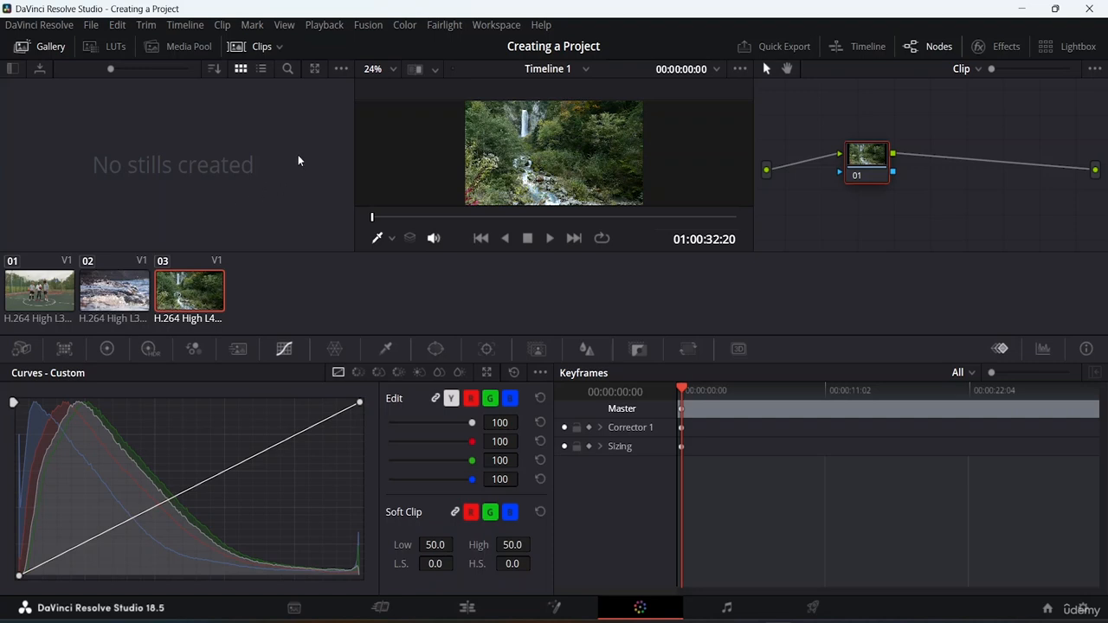
View the Videos bin in the Color page's Media Pool, and hide both the Clips strip and the Media Pool.
left_click(199, 48)
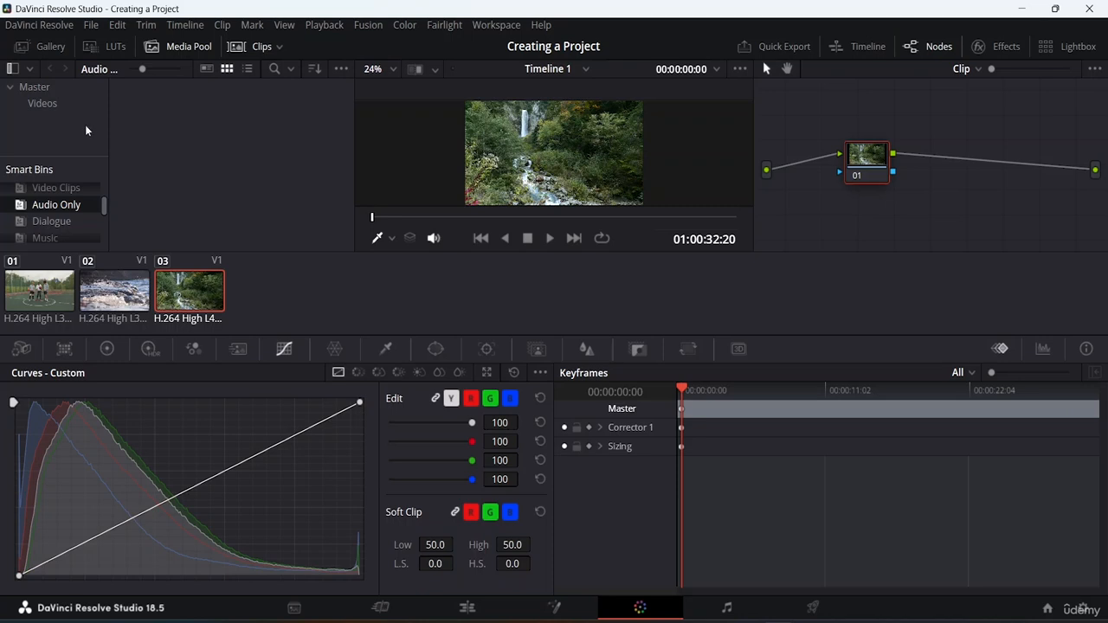
left_click(53, 104)
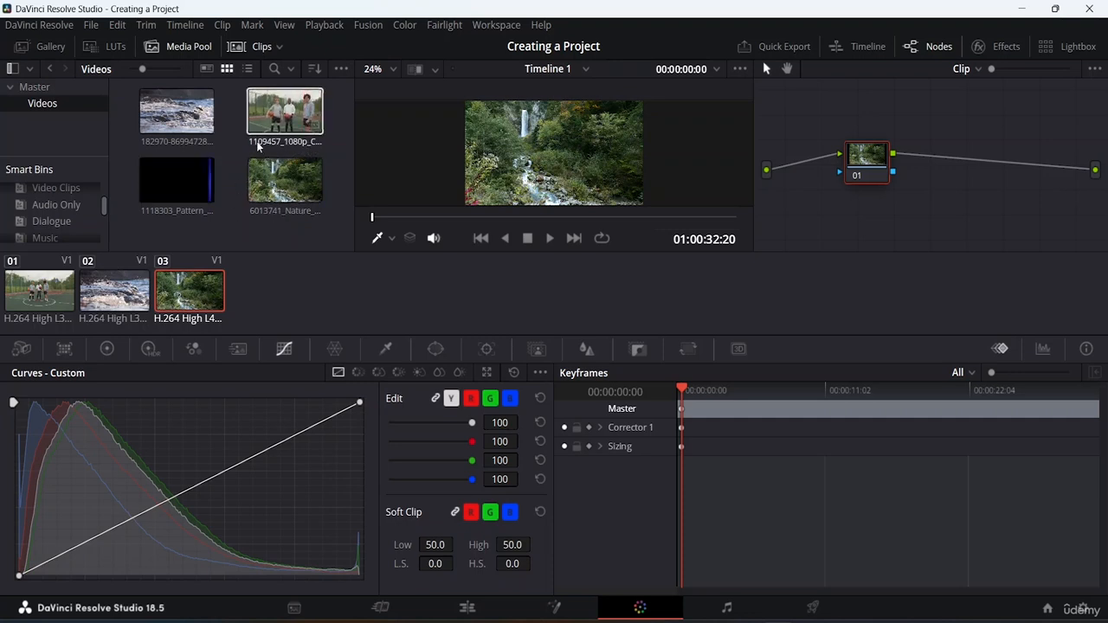
left_click(243, 51)
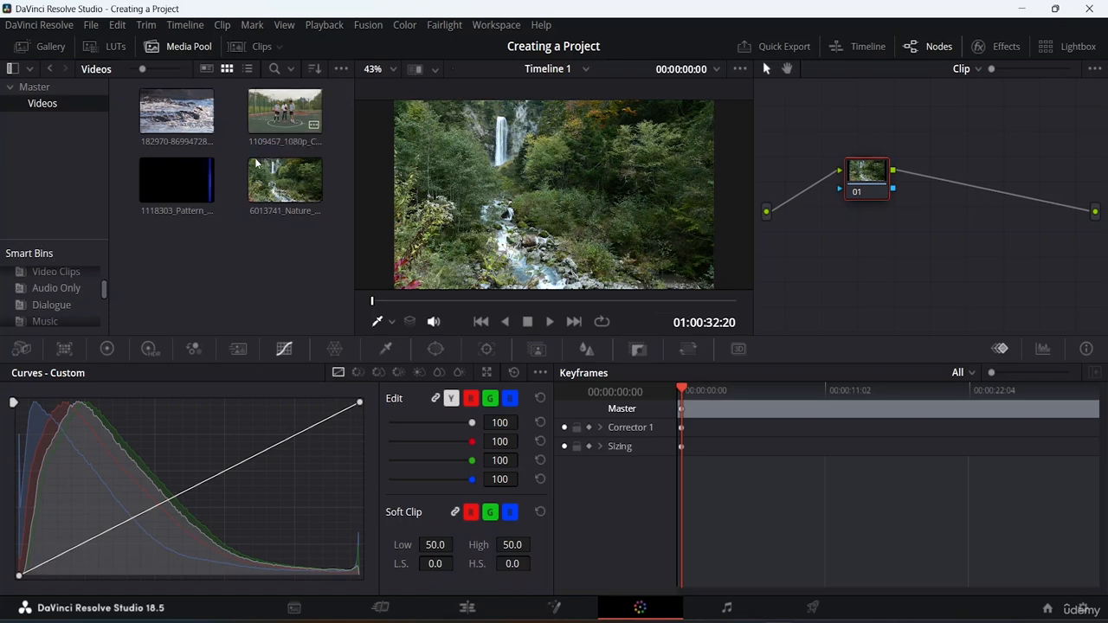
left_click(196, 47)
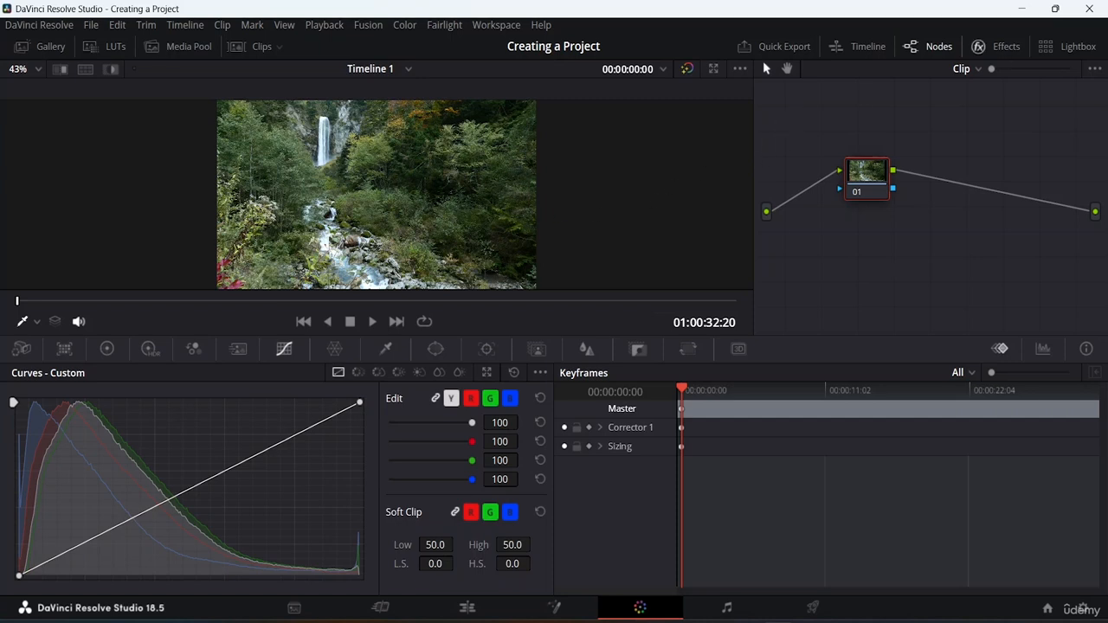
Browse the Resolve FX effects library on the Color page, from Blur down to Revival, and close it.
left_click(999, 50)
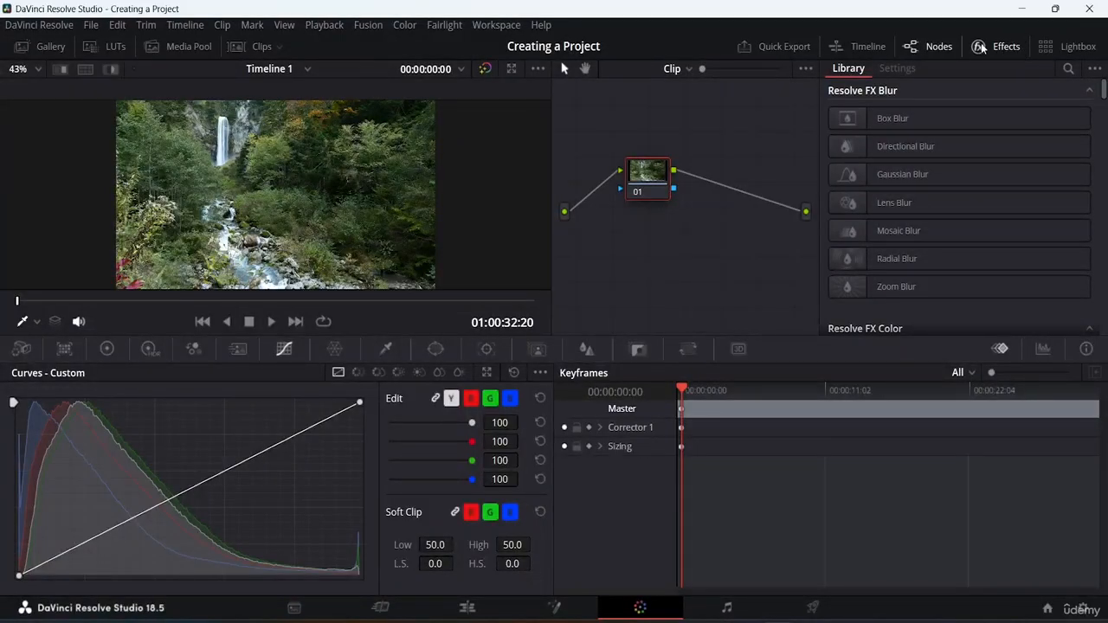
scroll(941, 170, "down", 15)
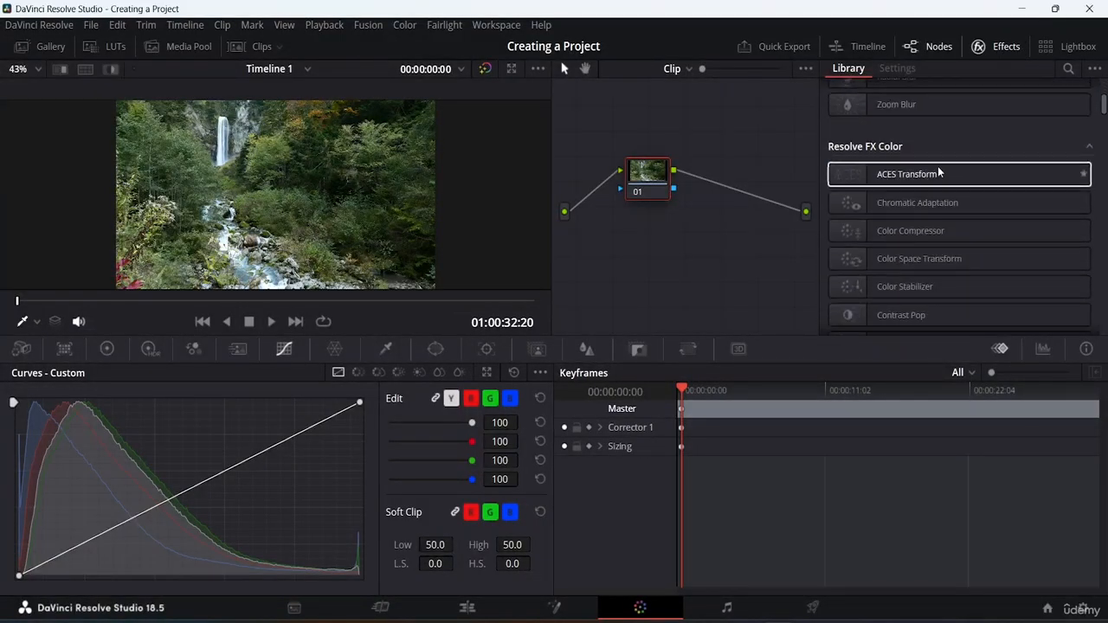
scroll(934, 148, "down", 3)
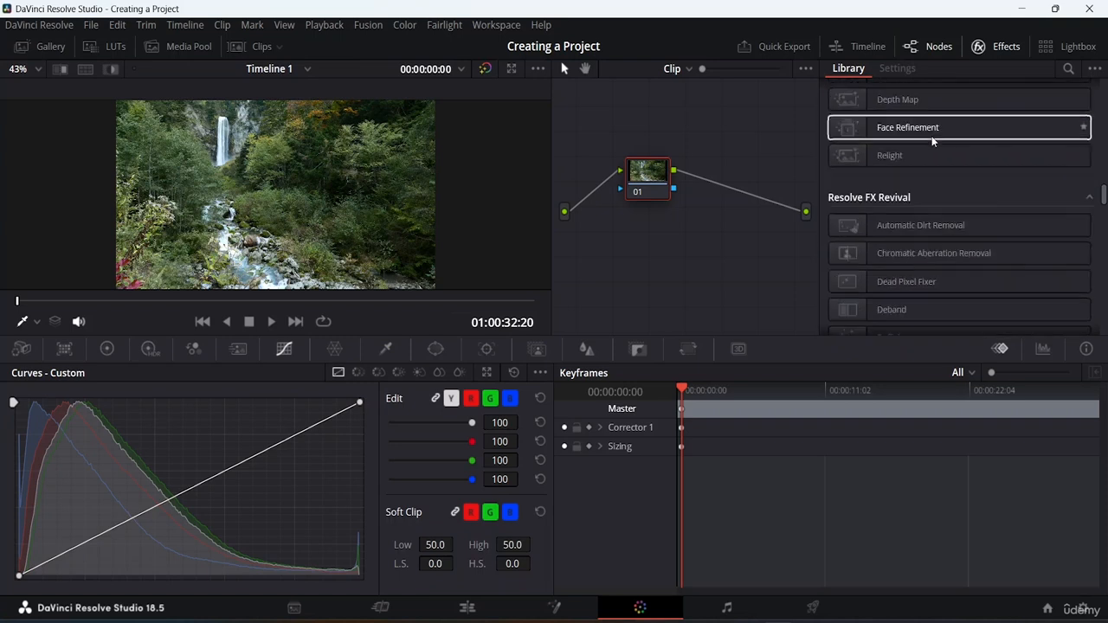
scroll(931, 136, "up", 8)
scroll(931, 134, "up", 10)
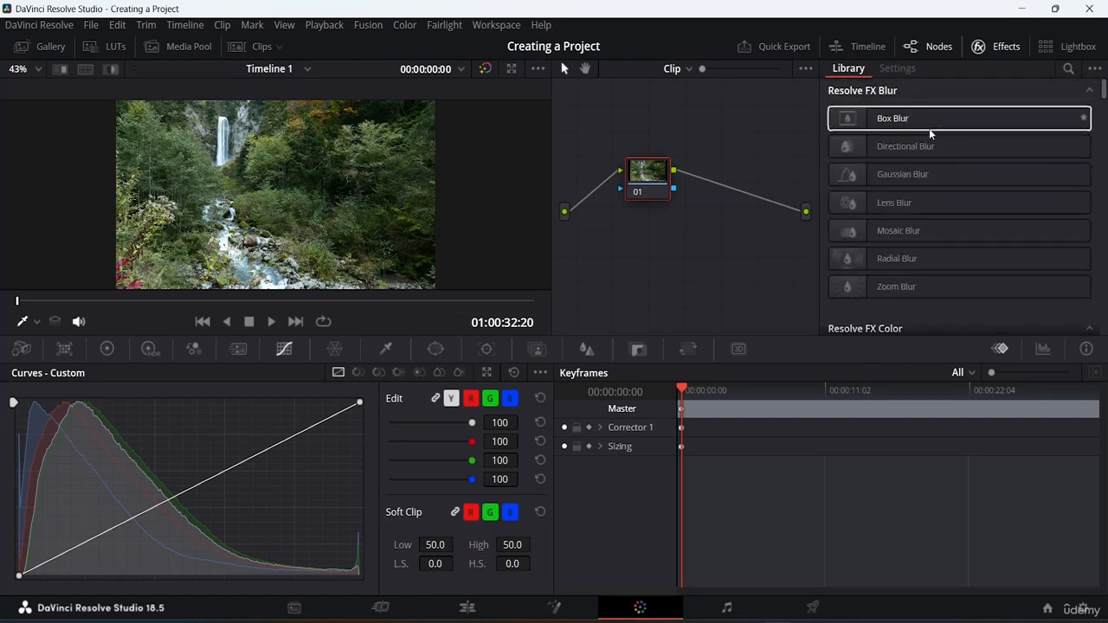
left_click(1100, 189)
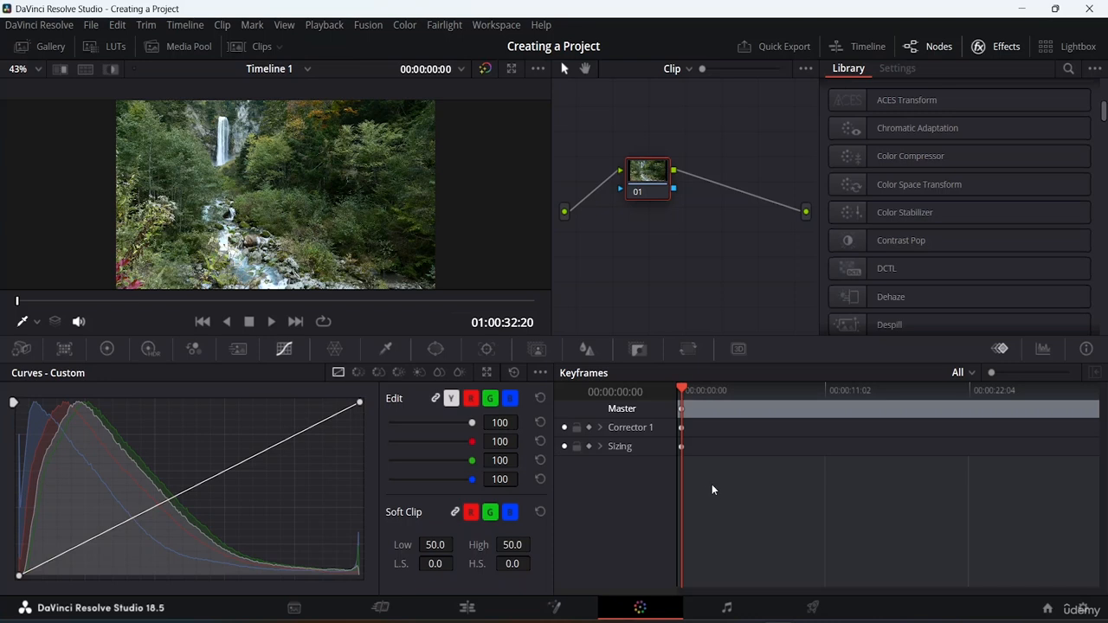
left_click(691, 443)
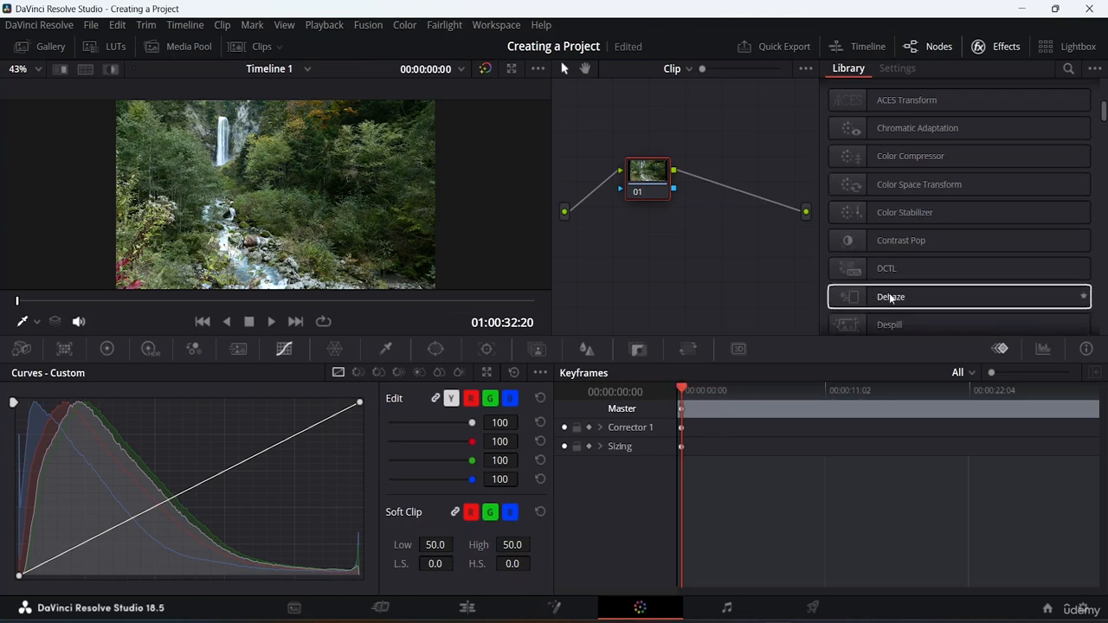
left_click(1007, 50)
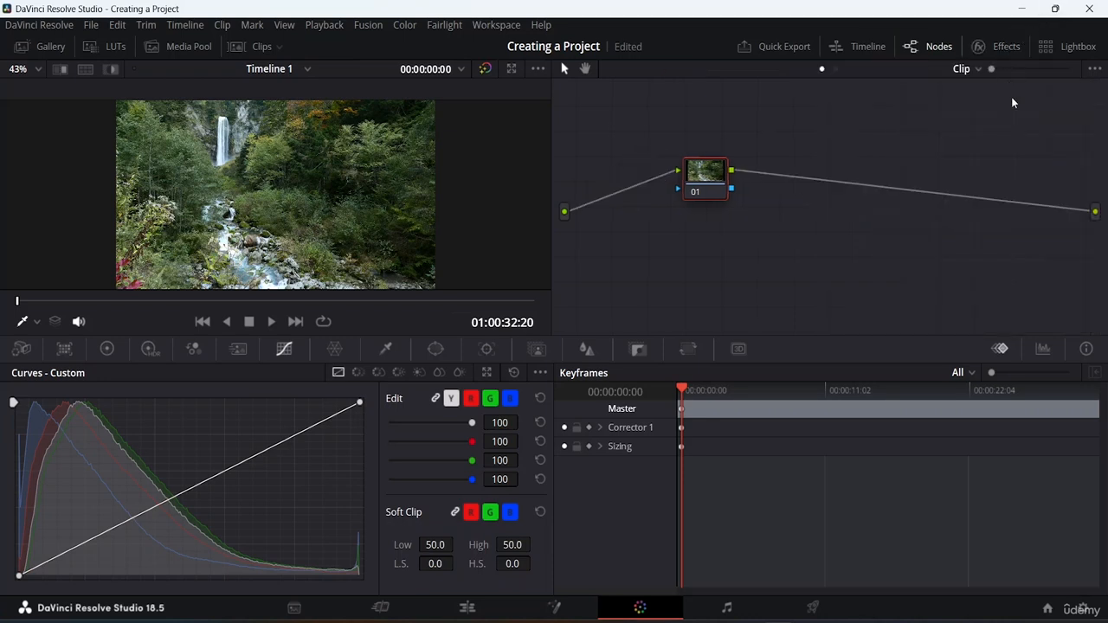
Hide the Color page's node graph and show its mini timeline.
left_click(947, 47)
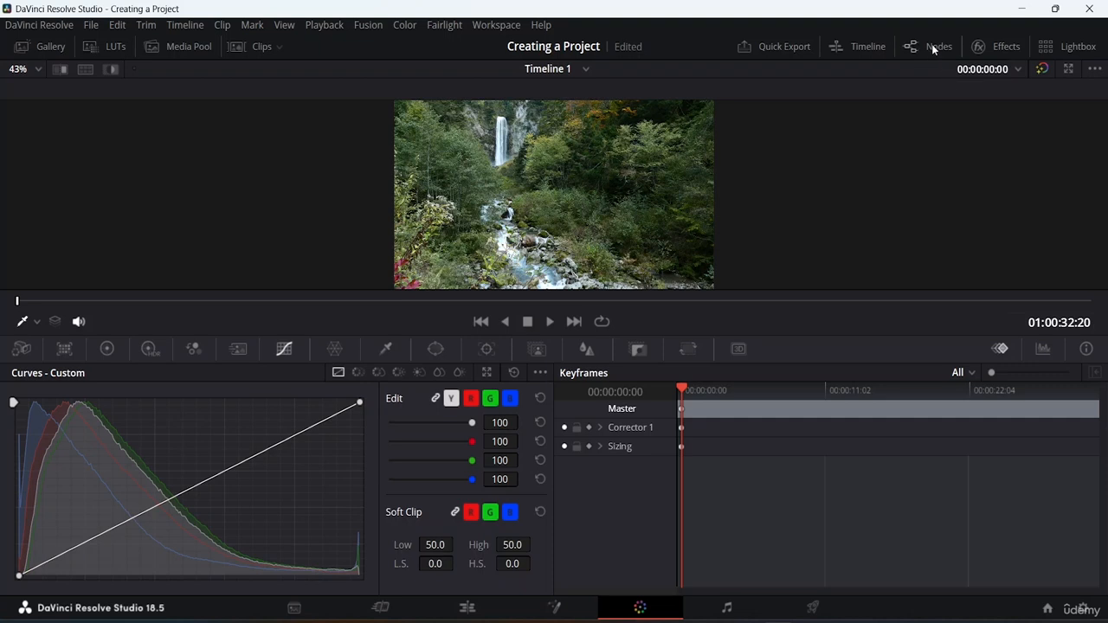
left_click(867, 46)
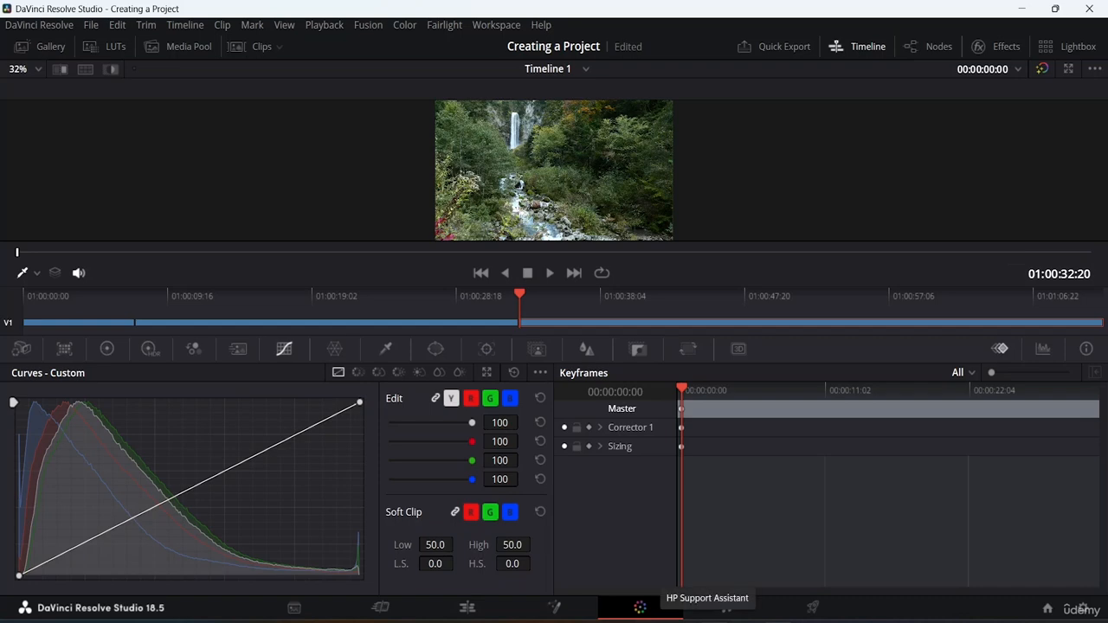
Switch to the Fairlight page and show the Sound Library.
left_click(733, 610)
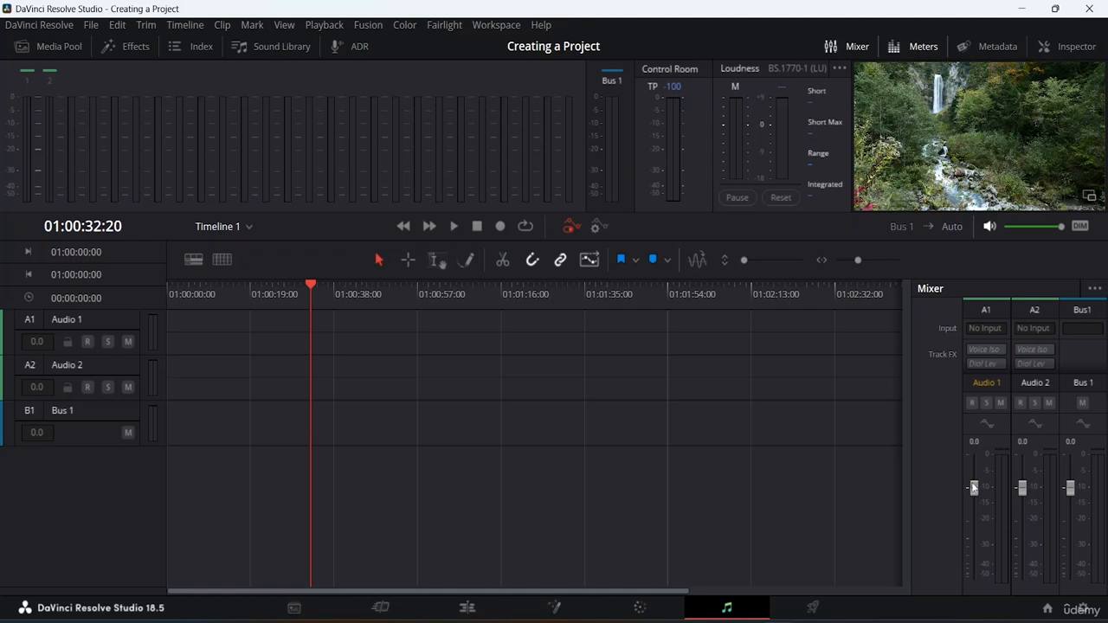
left_click(289, 45)
left_click(289, 45)
left_click(289, 45)
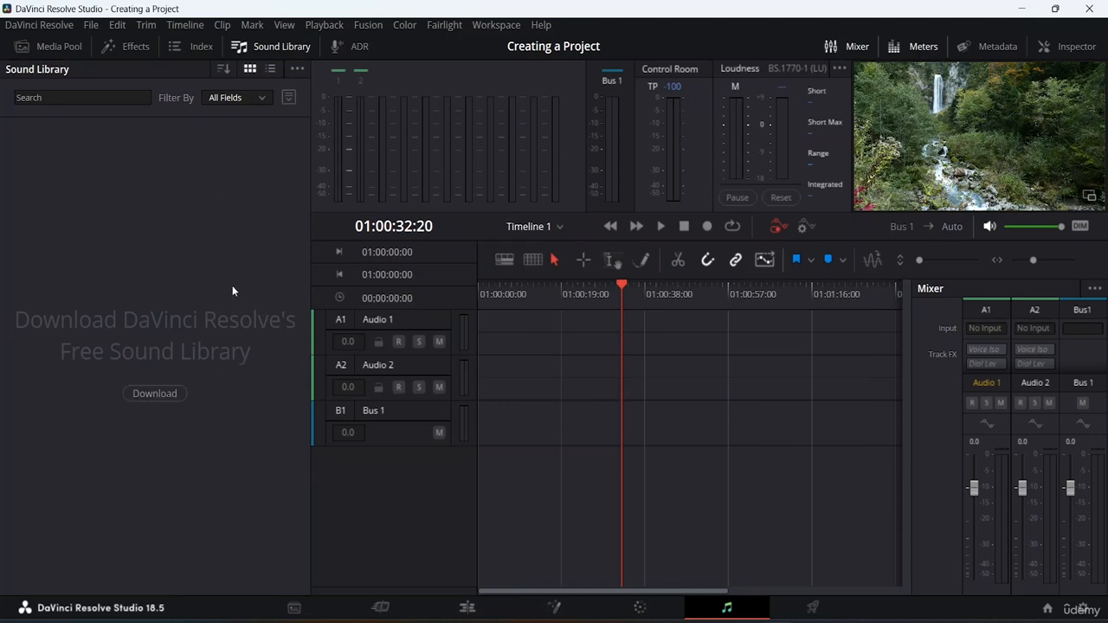
Open the download registration form for the free Sound Library in the browser, dismiss it, and close the page.
left_click(169, 392)
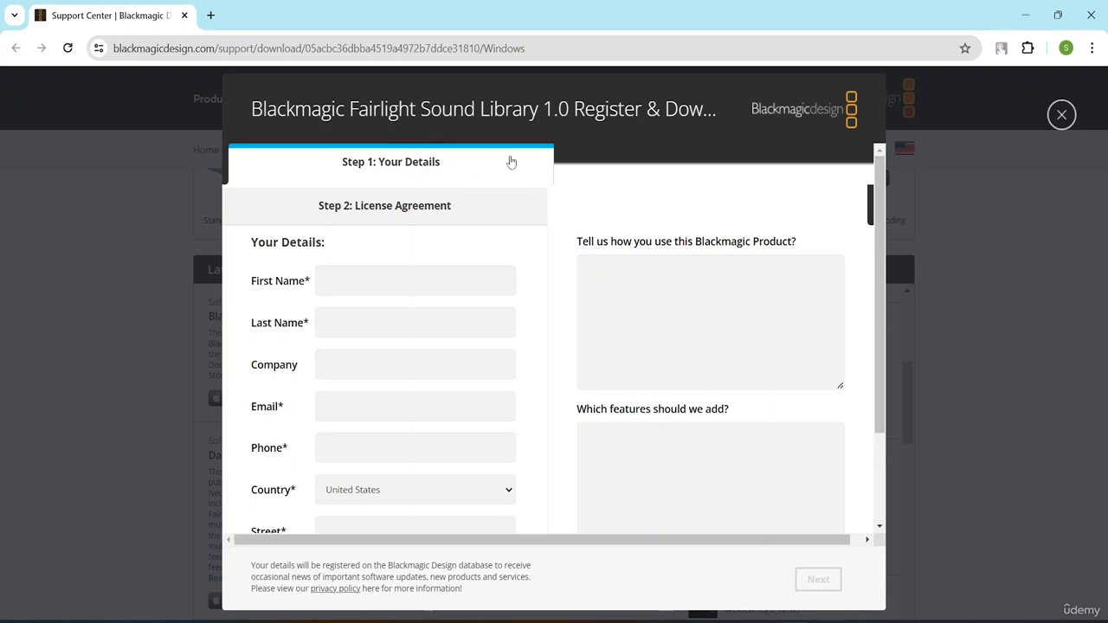
left_click(1063, 123)
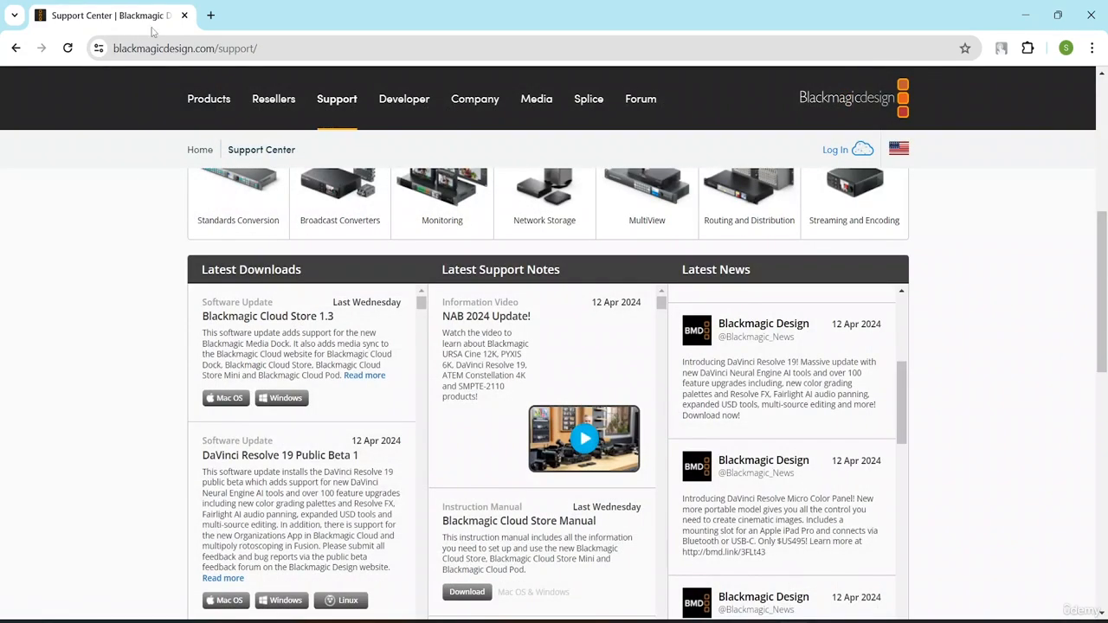
left_click(184, 15)
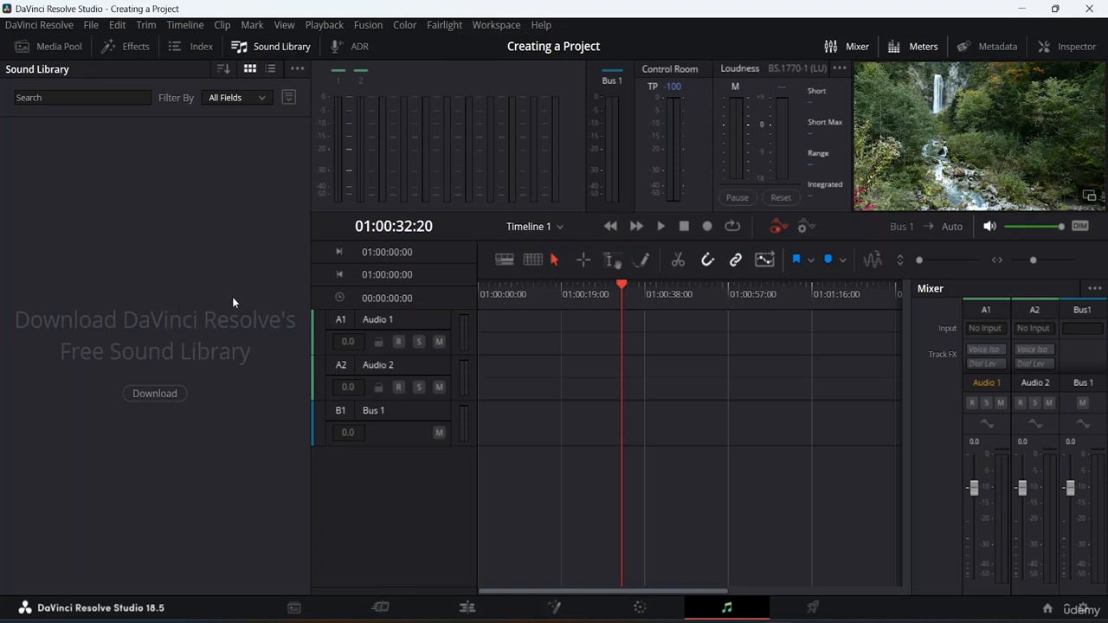
Switch to the Deliver page to view the render settings.
left_click(819, 613)
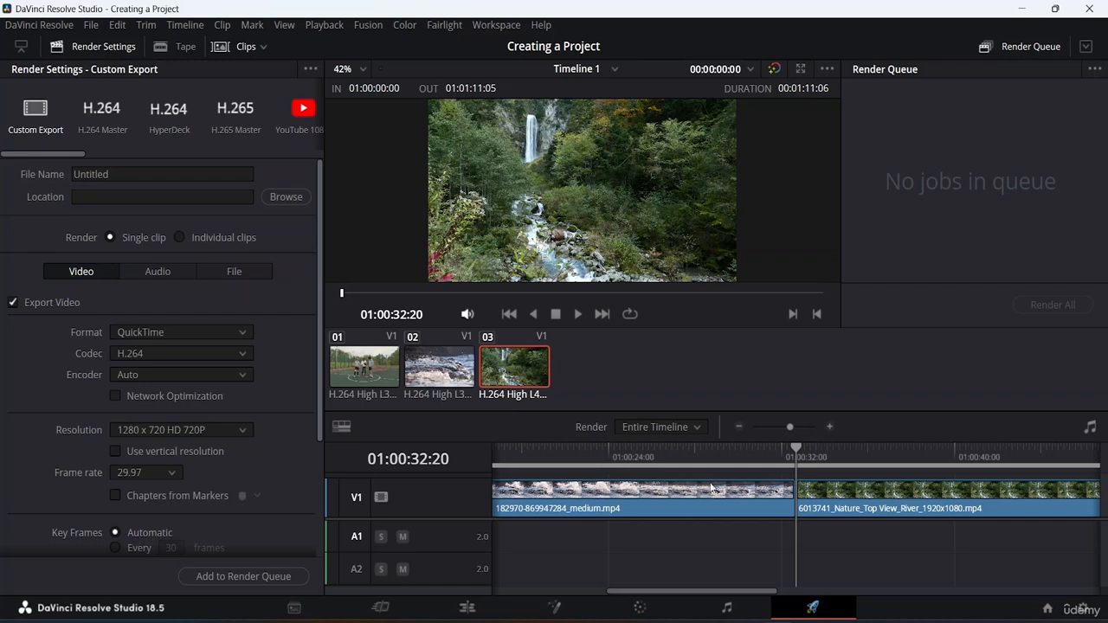
Review the Deliver page's custom export settings for video, expanding Advanced Settings to examine its options.
scroll(175, 353, "down", 3)
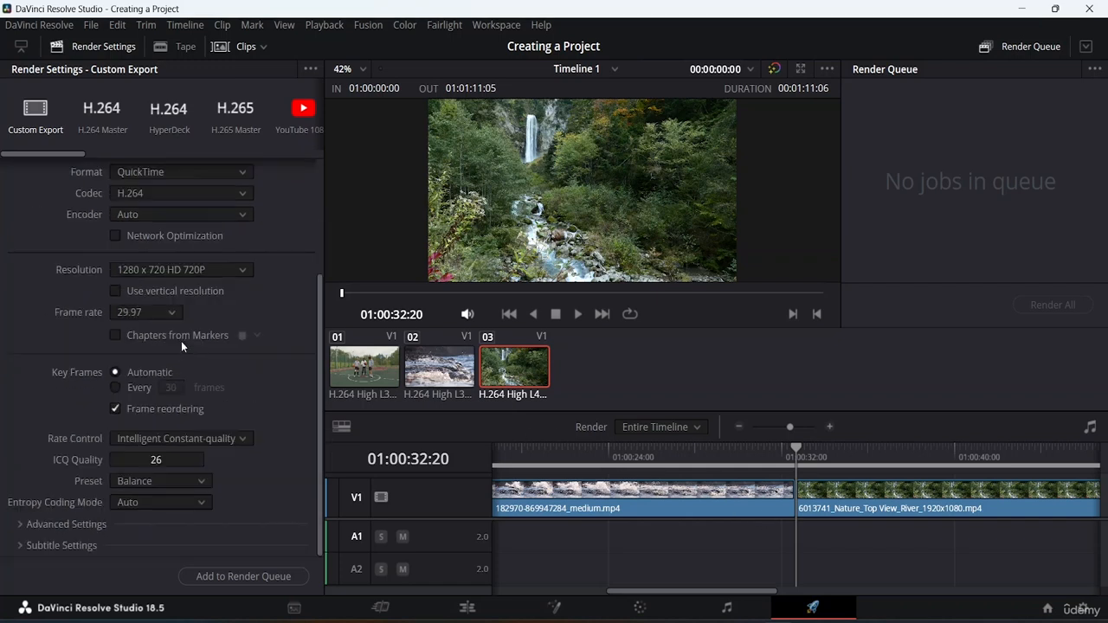
scroll(184, 328, "up", 3)
scroll(172, 342, "down", 3)
scroll(169, 343, "up", 1)
scroll(166, 342, "down", 1)
left_click(28, 526)
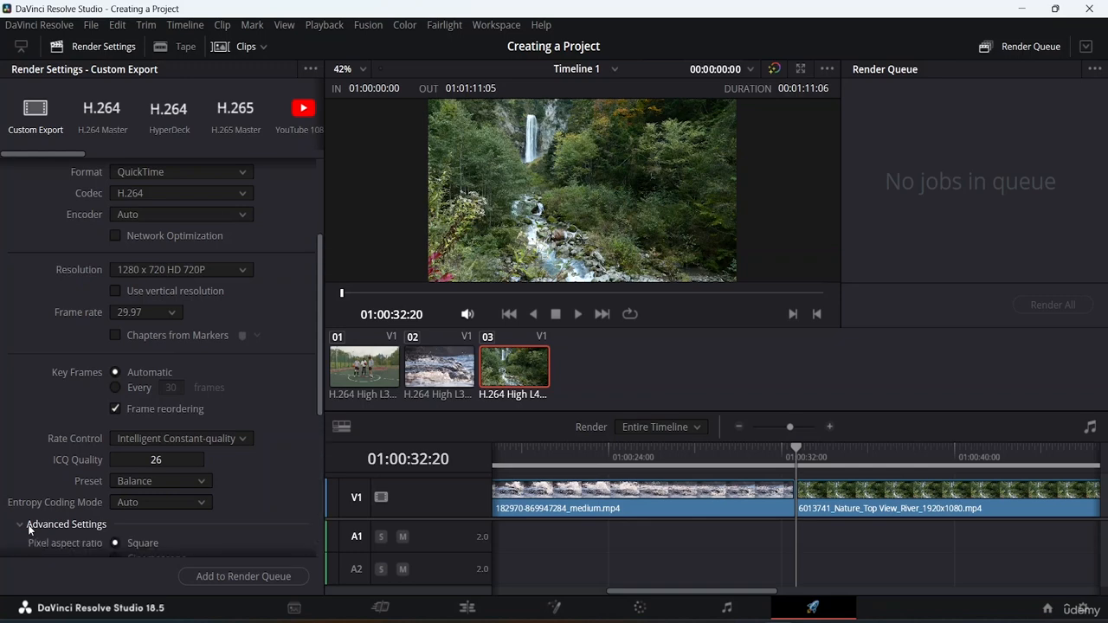
scroll(141, 444, "down", 11)
scroll(170, 369, "up", 10)
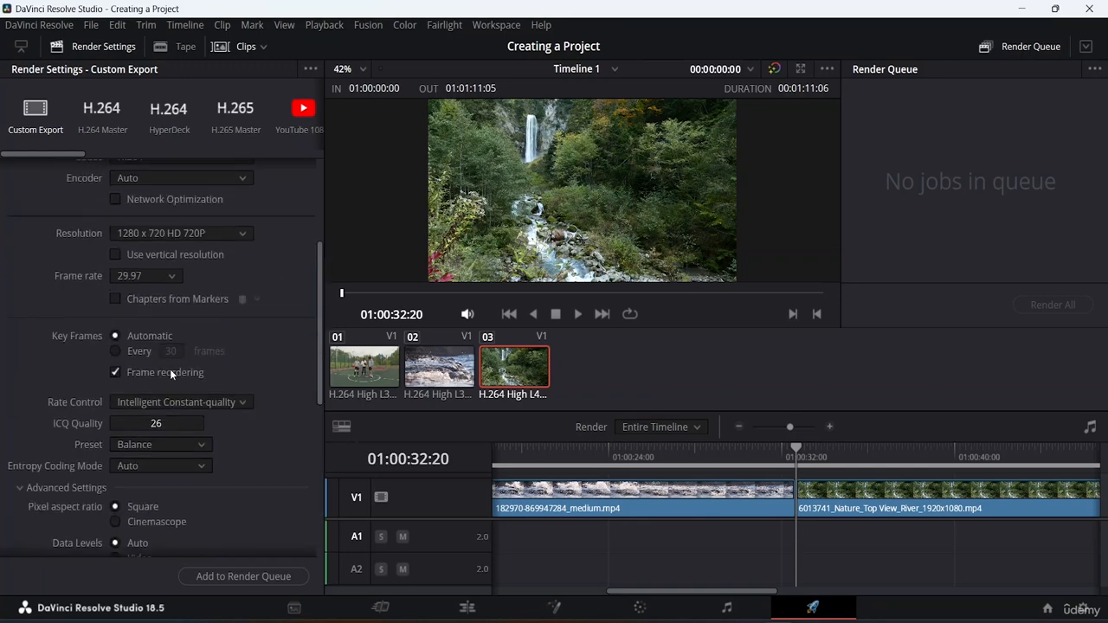
scroll(170, 369, "up", 5)
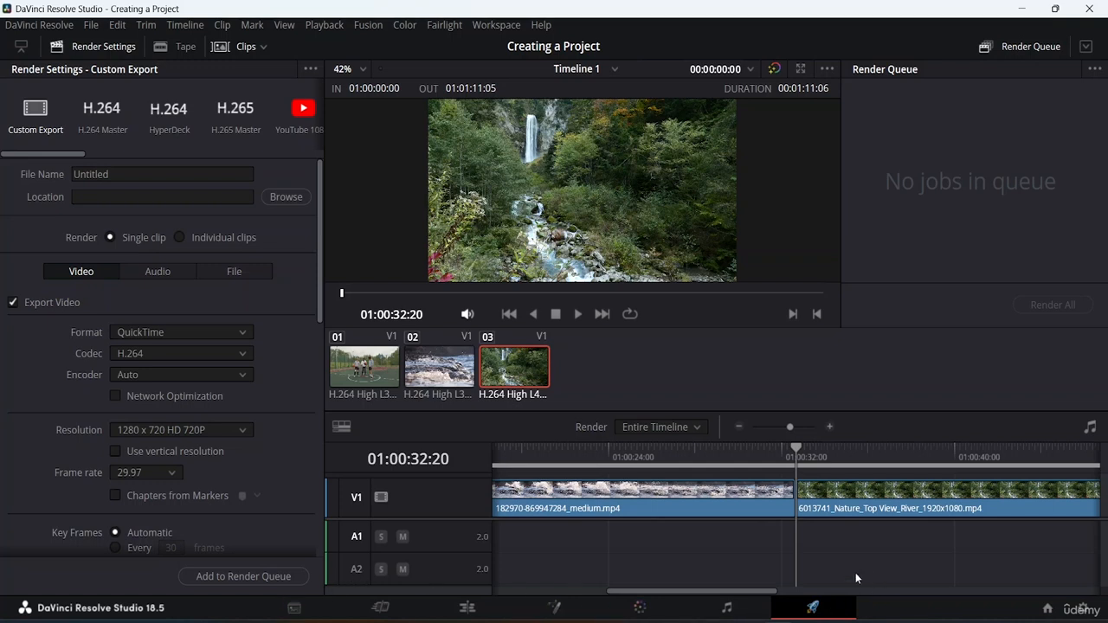
Switch to the Media page and view the metadata and Inspector properties of the 6013741 nature river clip in the Videos bin.
left_click(293, 612)
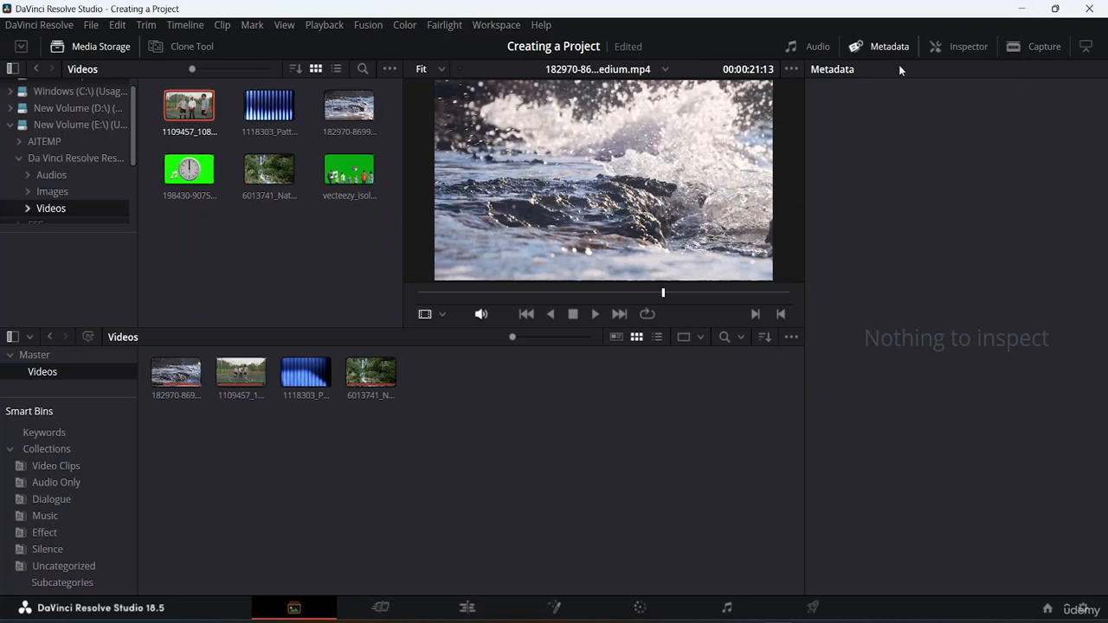
left_click(367, 376)
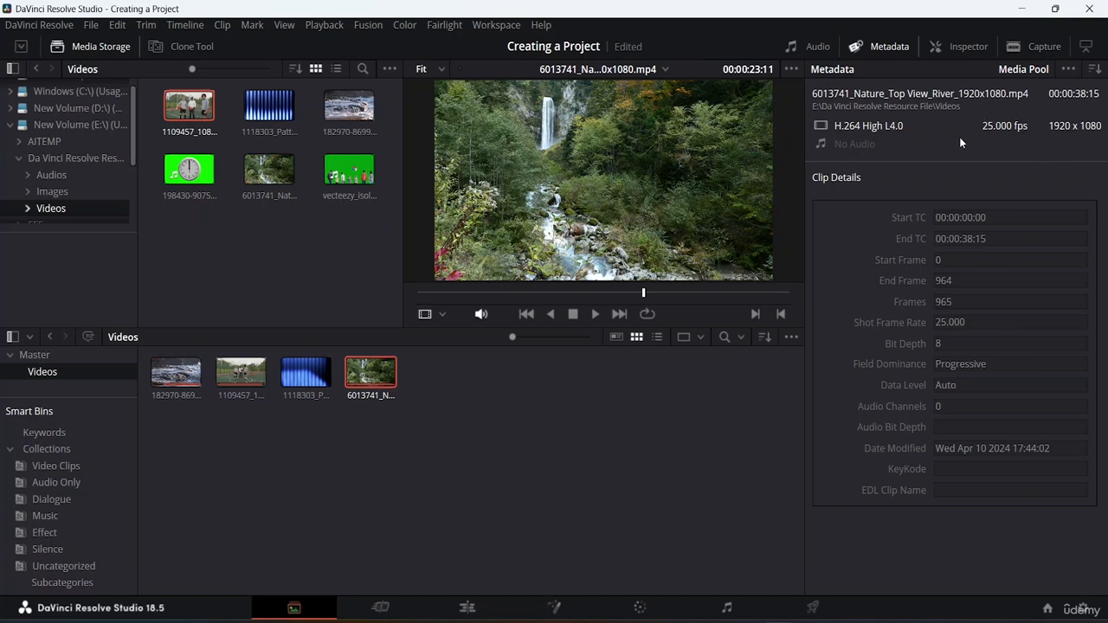
left_click(955, 44)
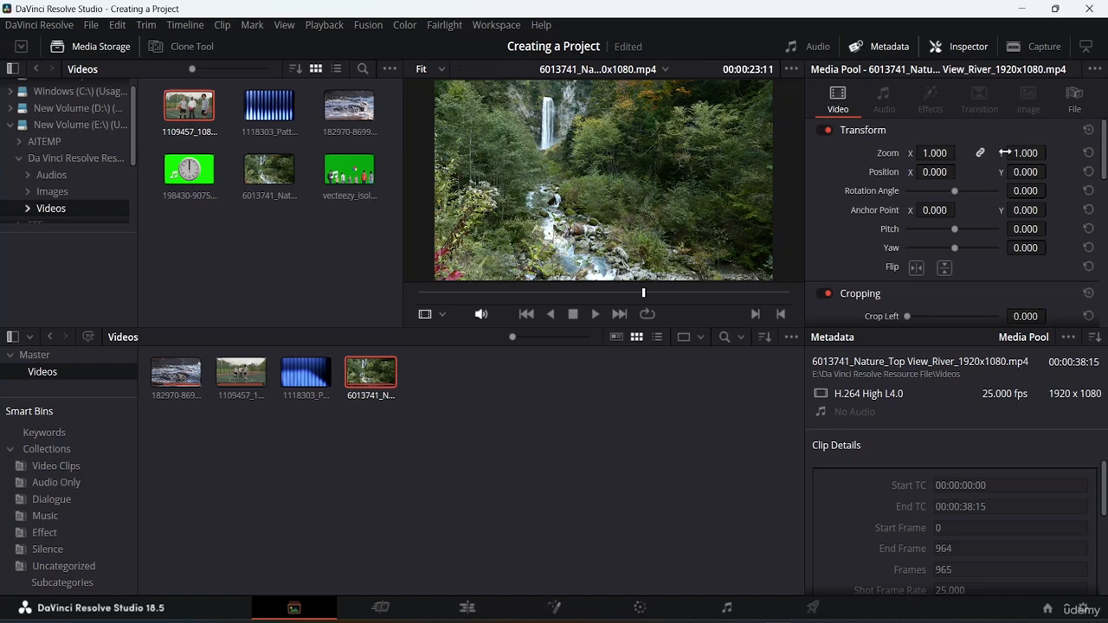
scroll(901, 279, "down", 6)
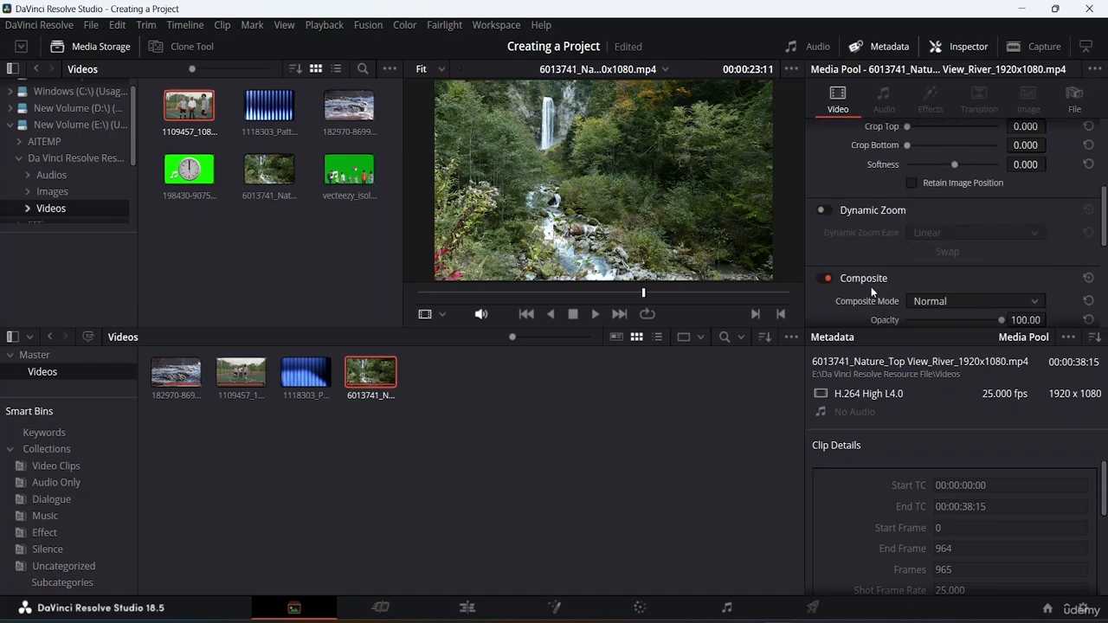
scroll(893, 248, "up", 6)
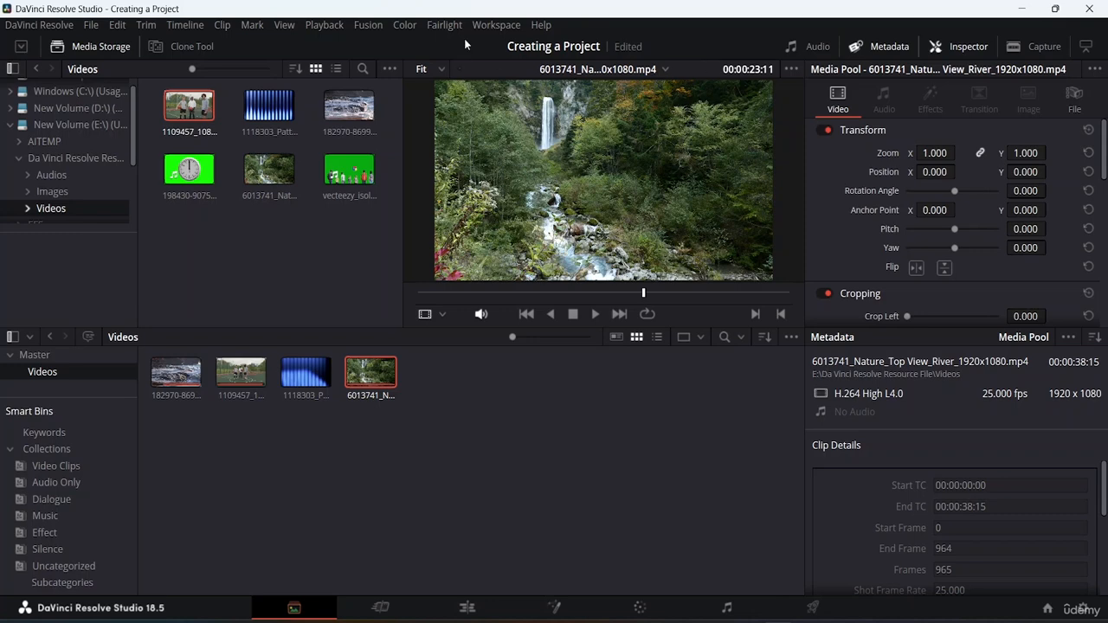
Hide the page navigation bar on the Media page and bring it back.
left_click(497, 24)
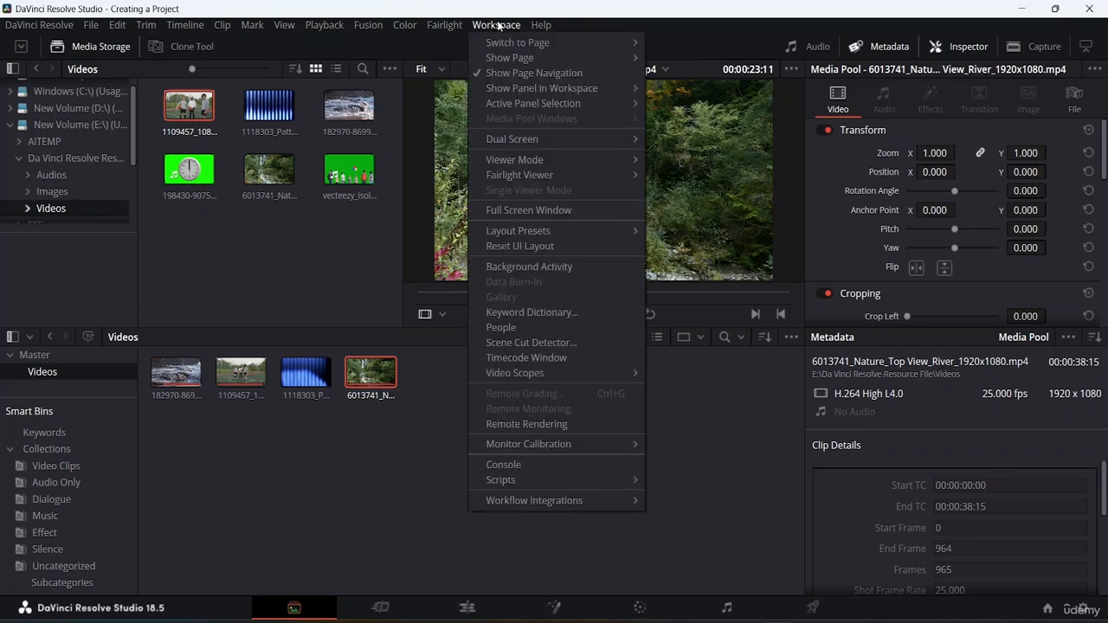
left_click(501, 72)
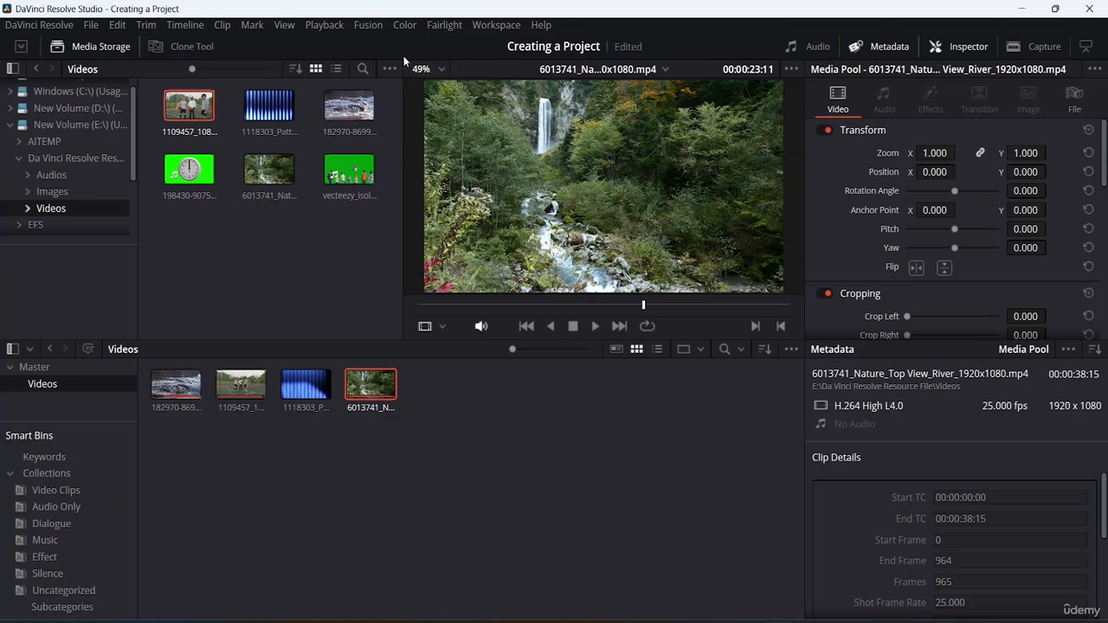
left_click(511, 26)
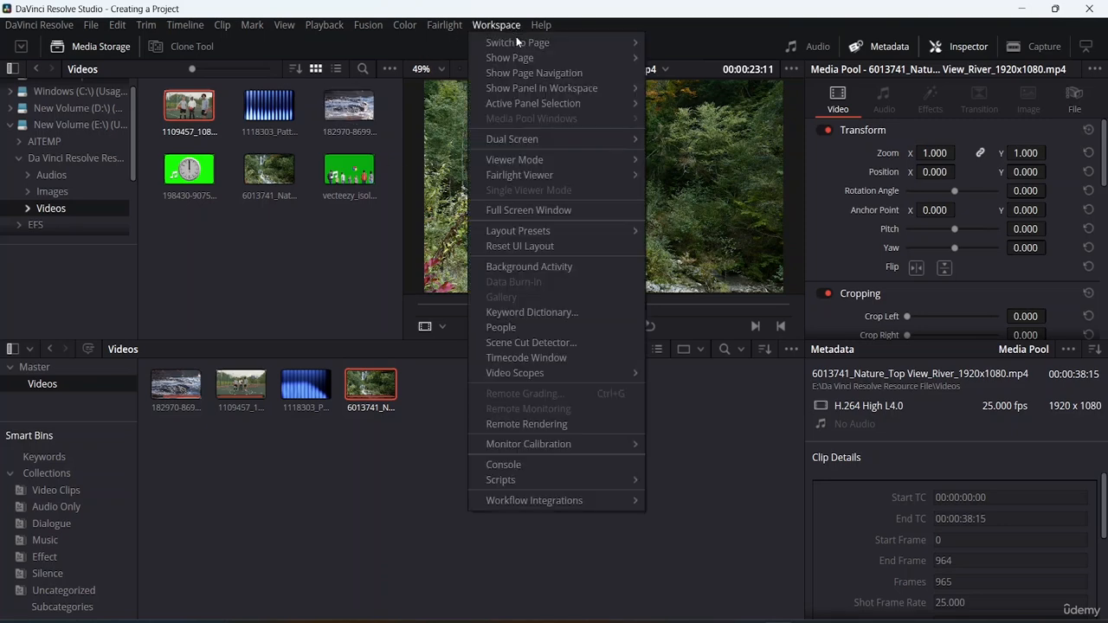
left_click(526, 75)
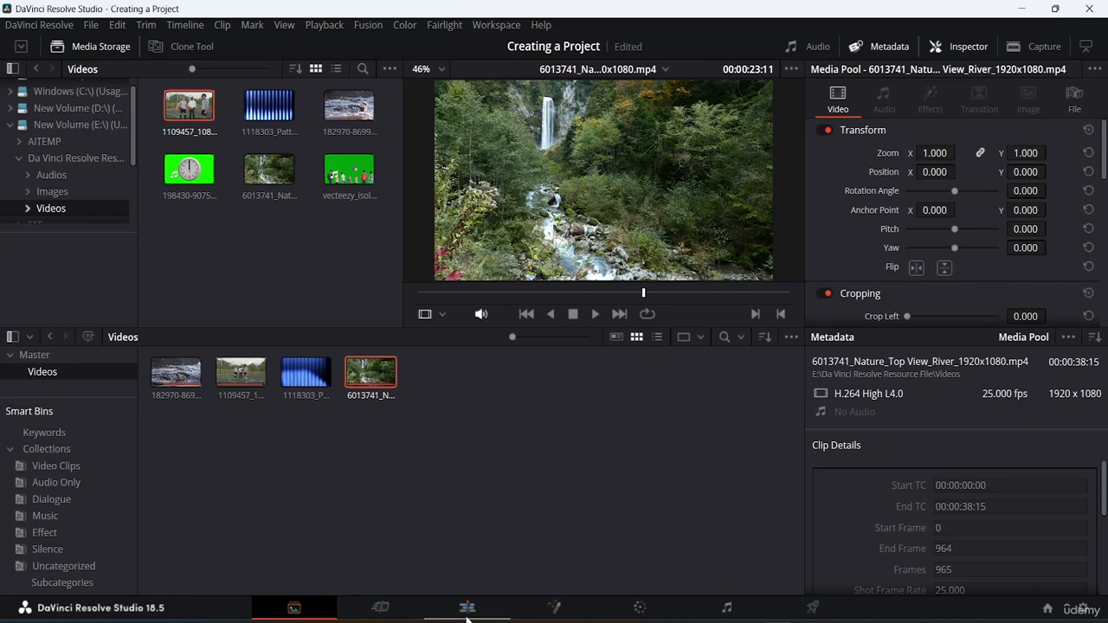
Narrow the media storage browser and make the viewer taller, and reset the UI layout to its default.
left_click(490, 26)
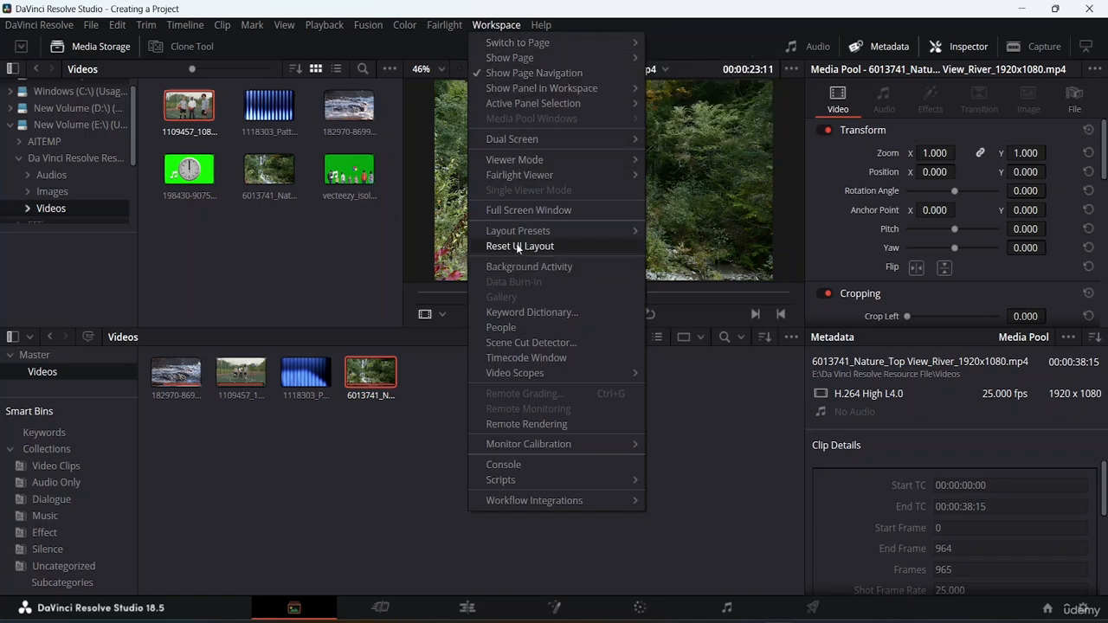
left_click(405, 474)
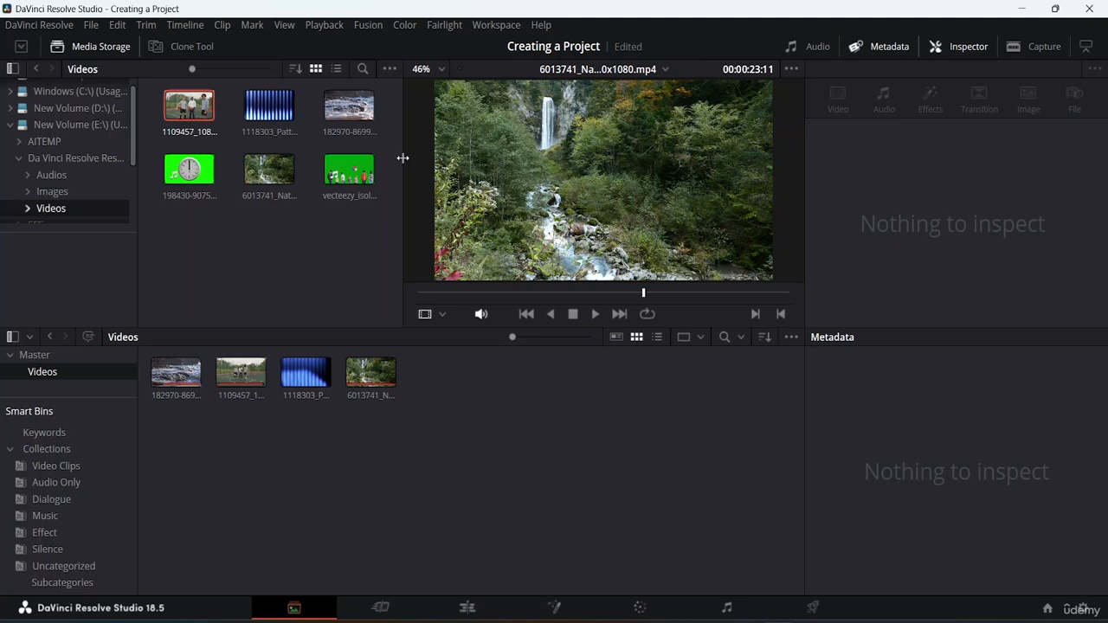
left_click_drag(401, 162, 210, 156)
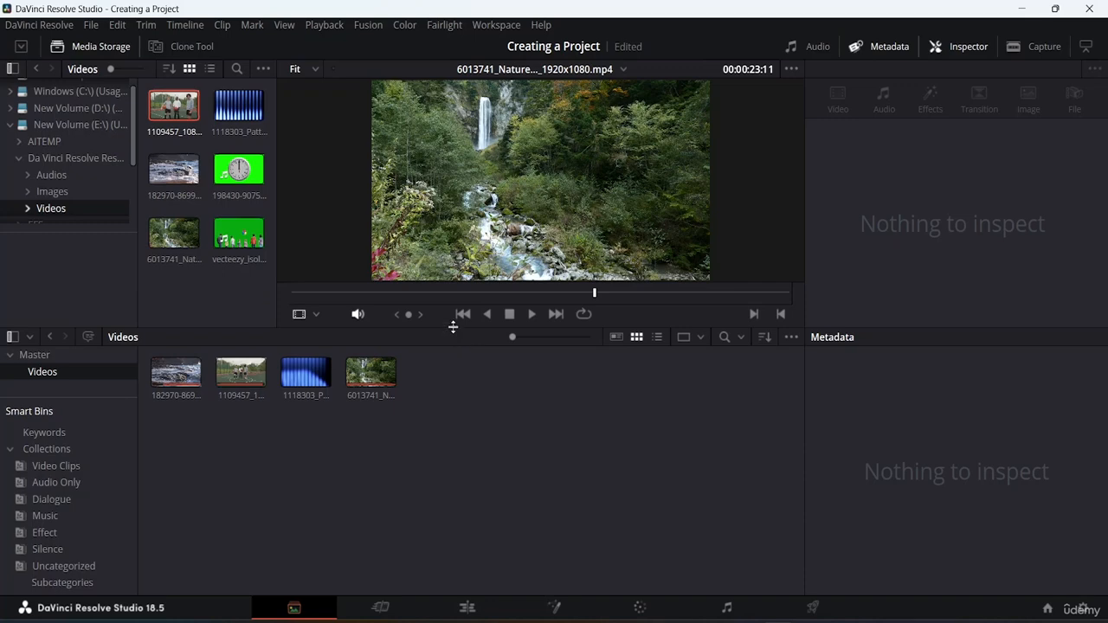
left_click_drag(453, 327, 450, 380)
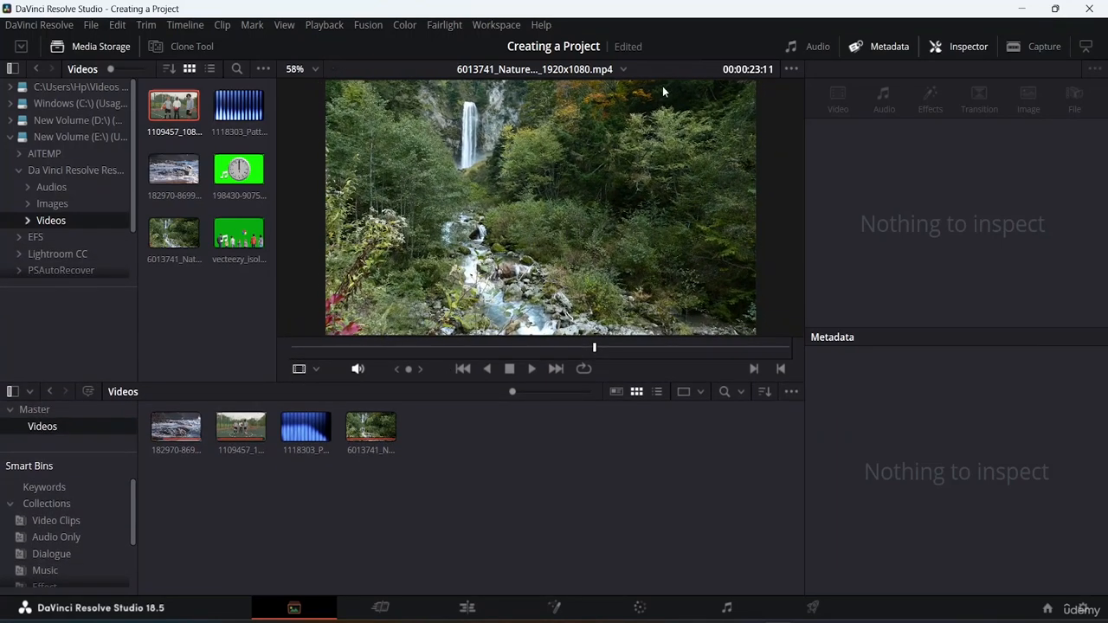
left_click(482, 25)
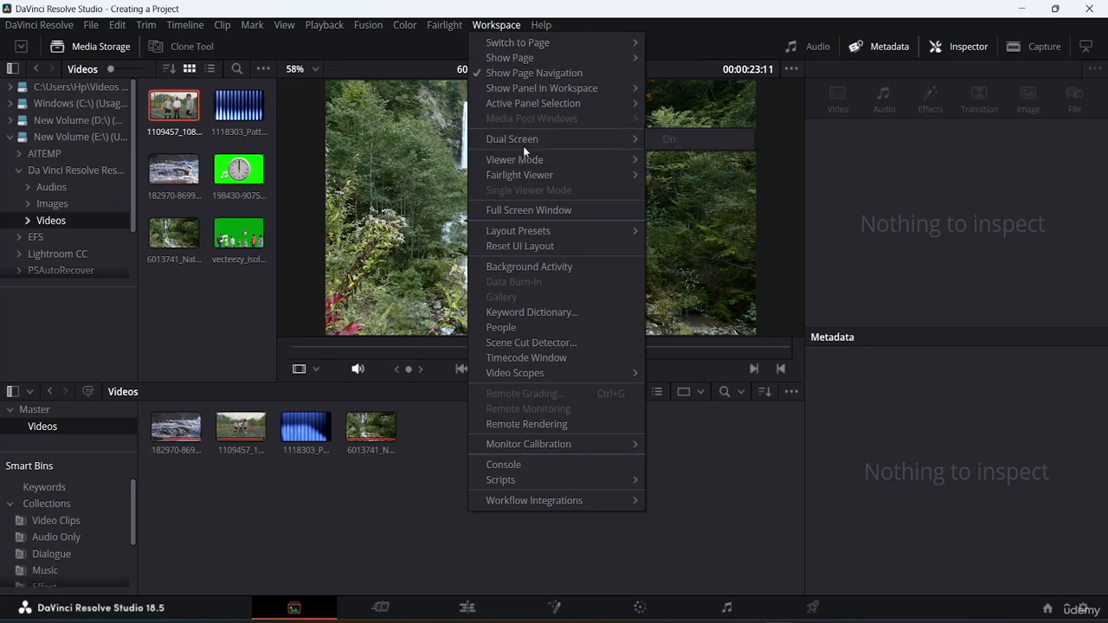
left_click(523, 248)
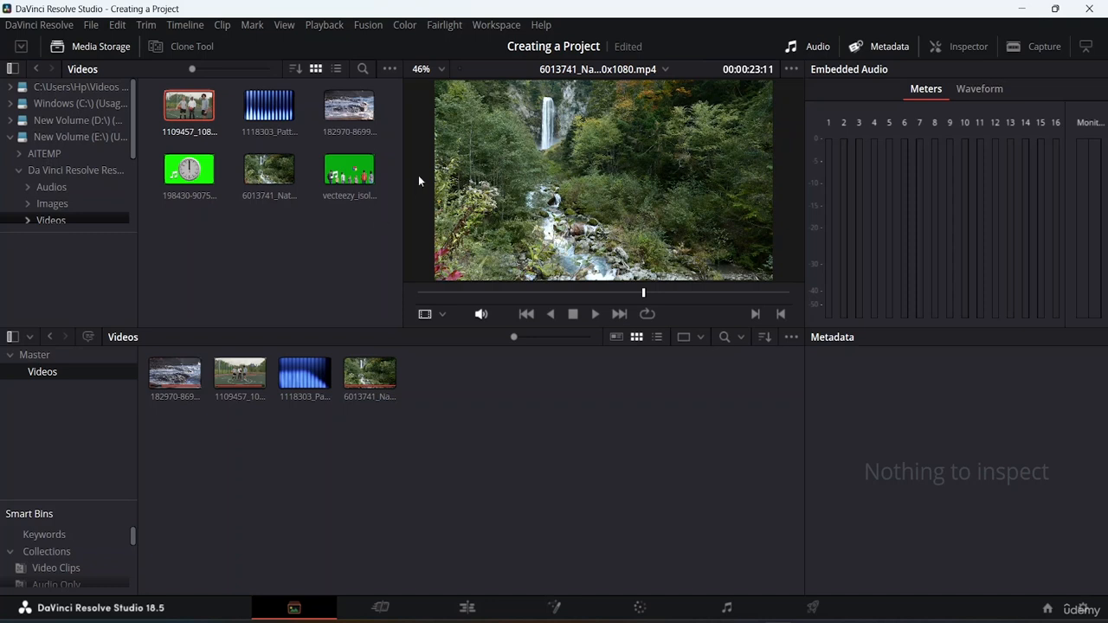
Hide the page navigation bar on the reset Media page layout.
left_click(497, 25)
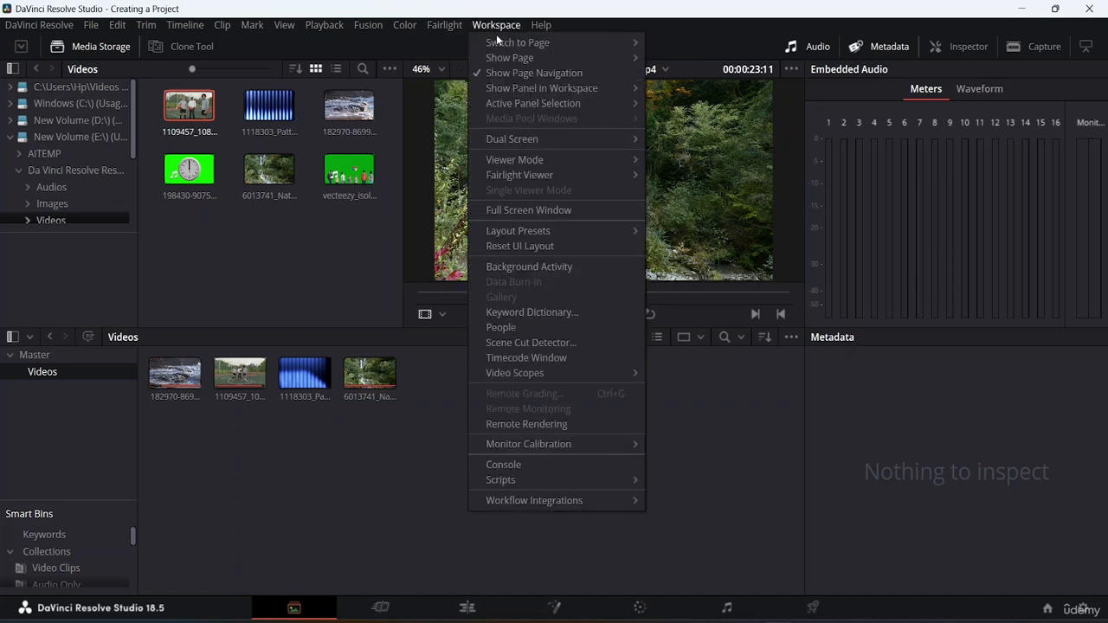
mouse_move(498, 41)
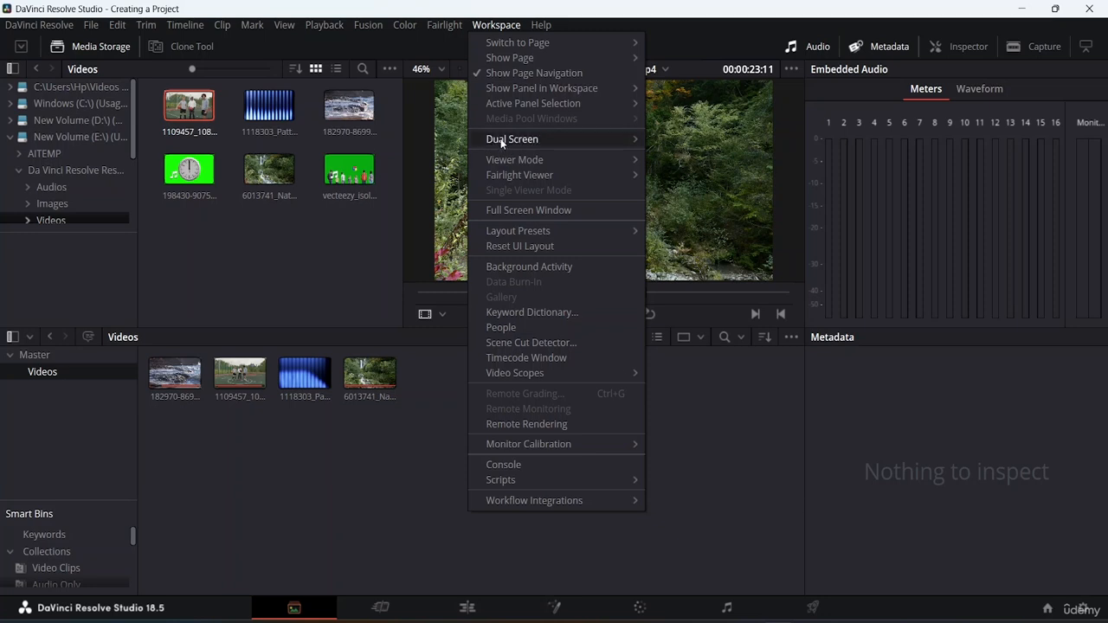
left_click(497, 73)
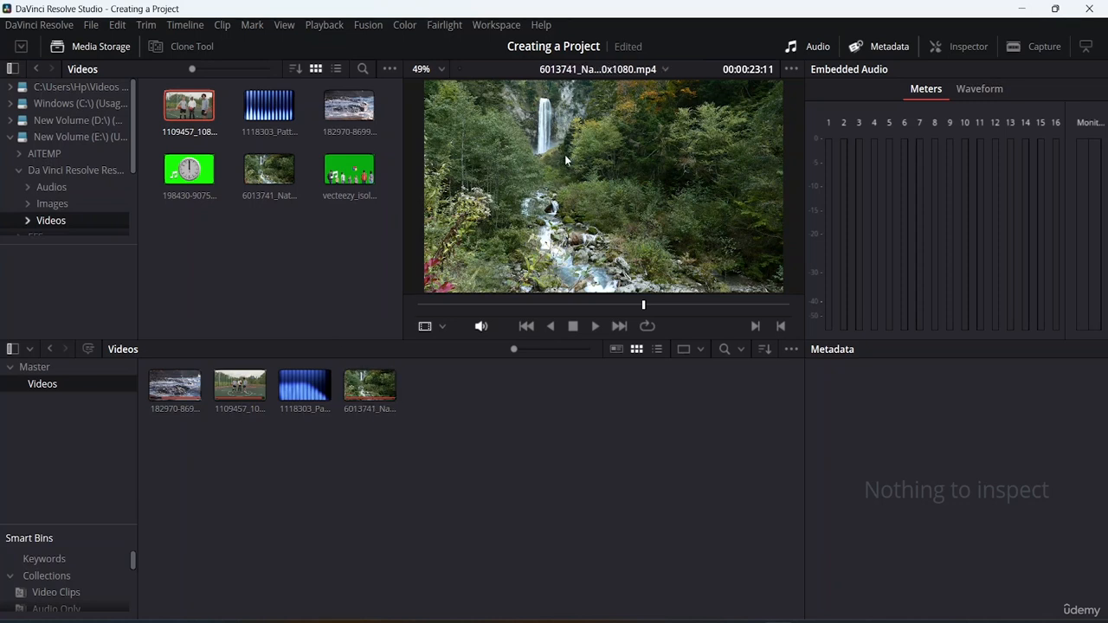
Turn off the Fusion page in the set of pages shown in the workspace.
left_click(500, 27)
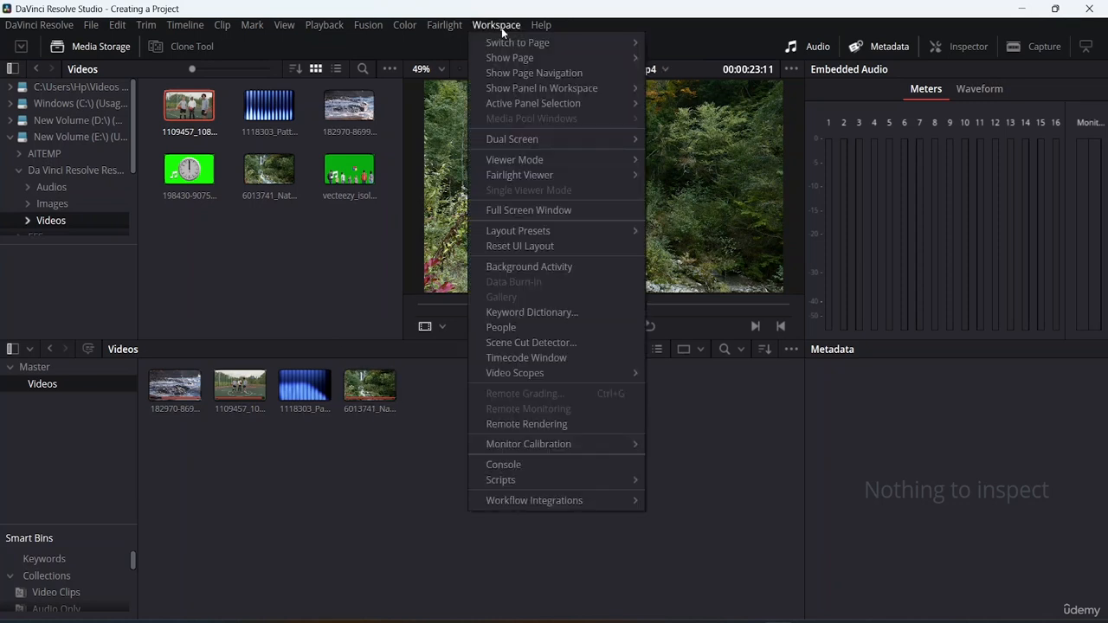
mouse_move(517, 48)
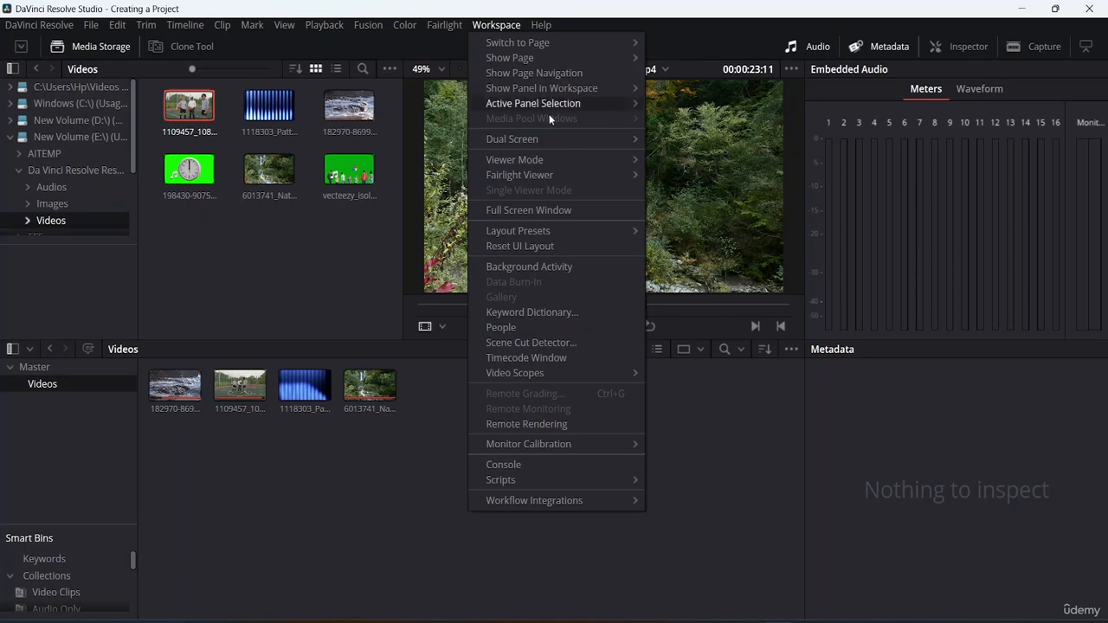
mouse_move(558, 63)
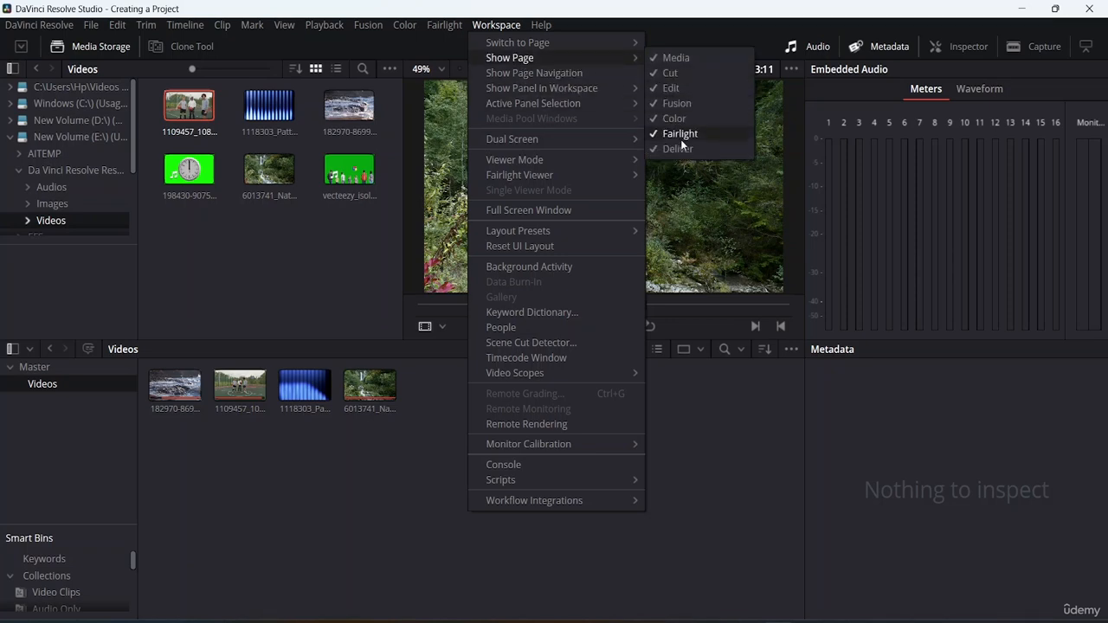
left_click(689, 101)
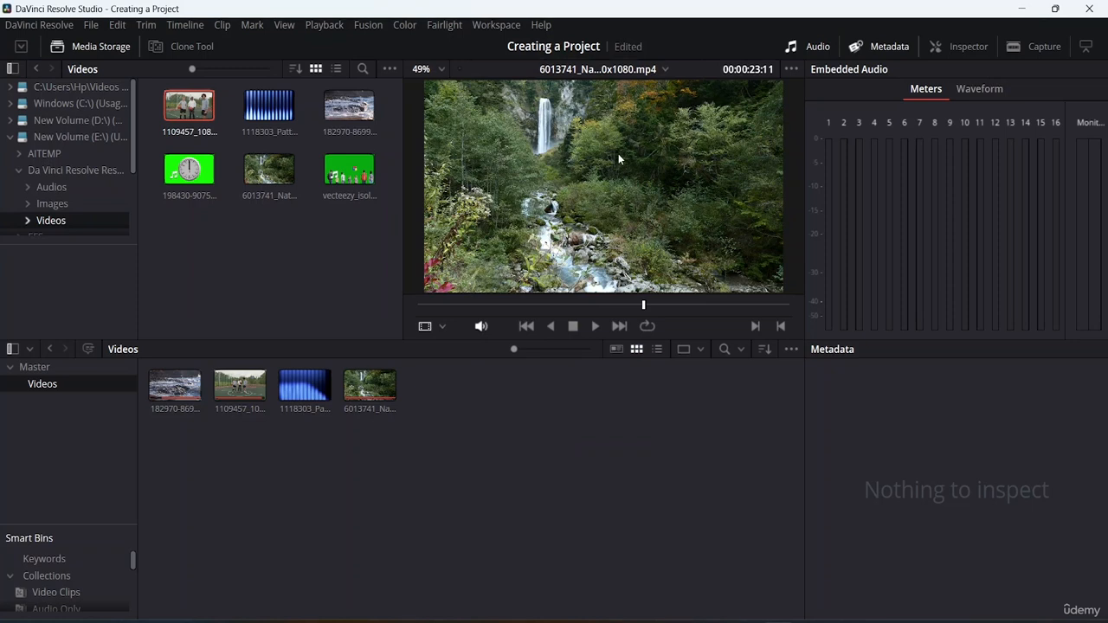
Show the page navigation bar again.
left_click(500, 25)
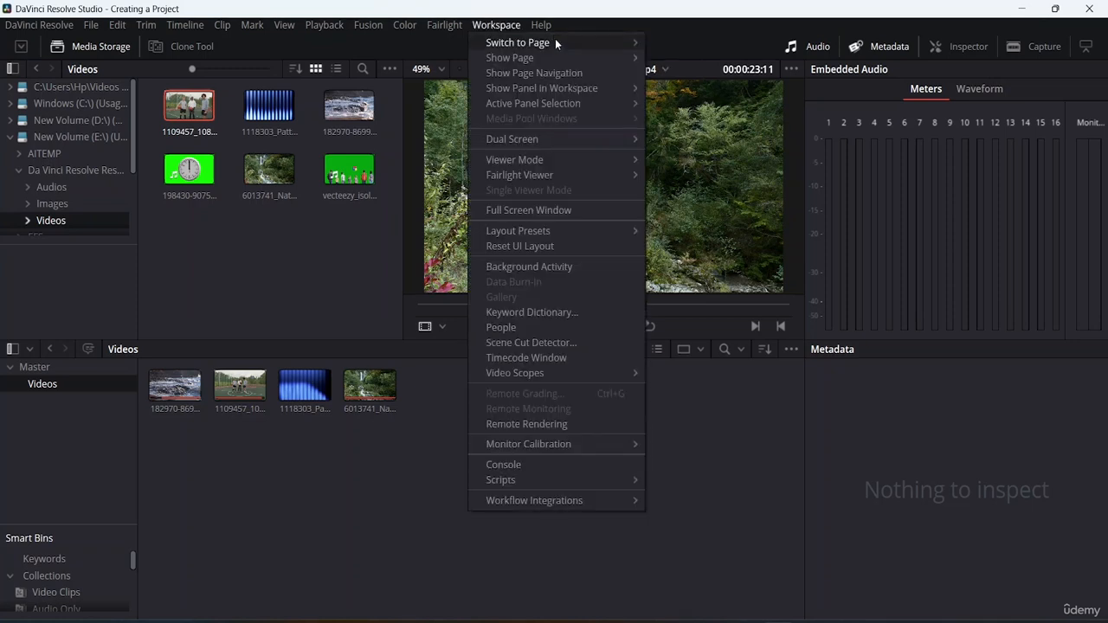
mouse_move(610, 57)
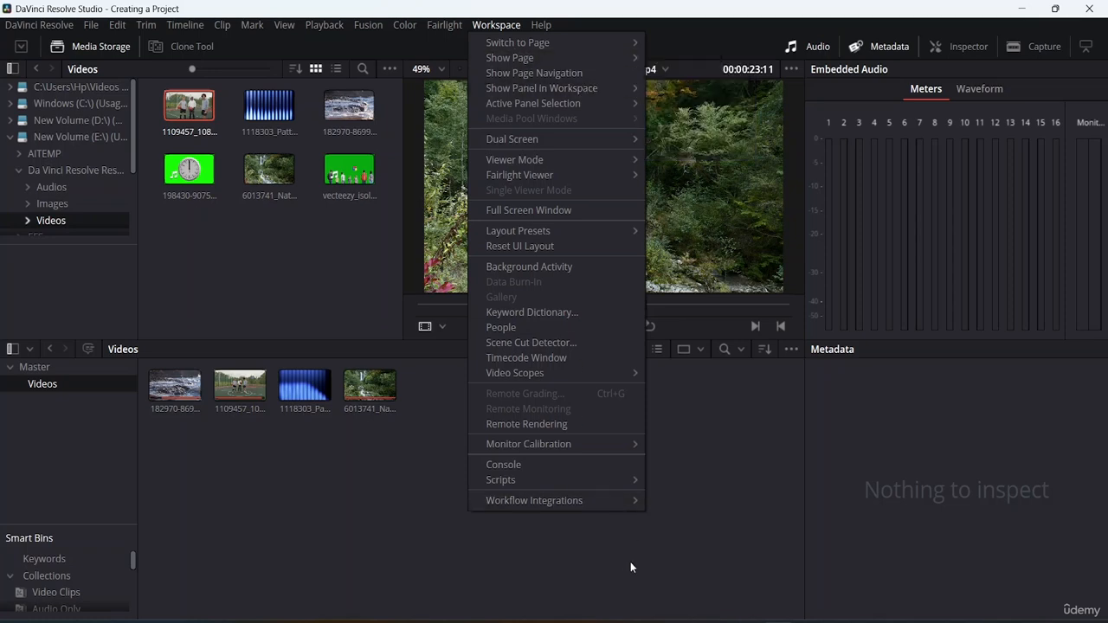
left_click(614, 542)
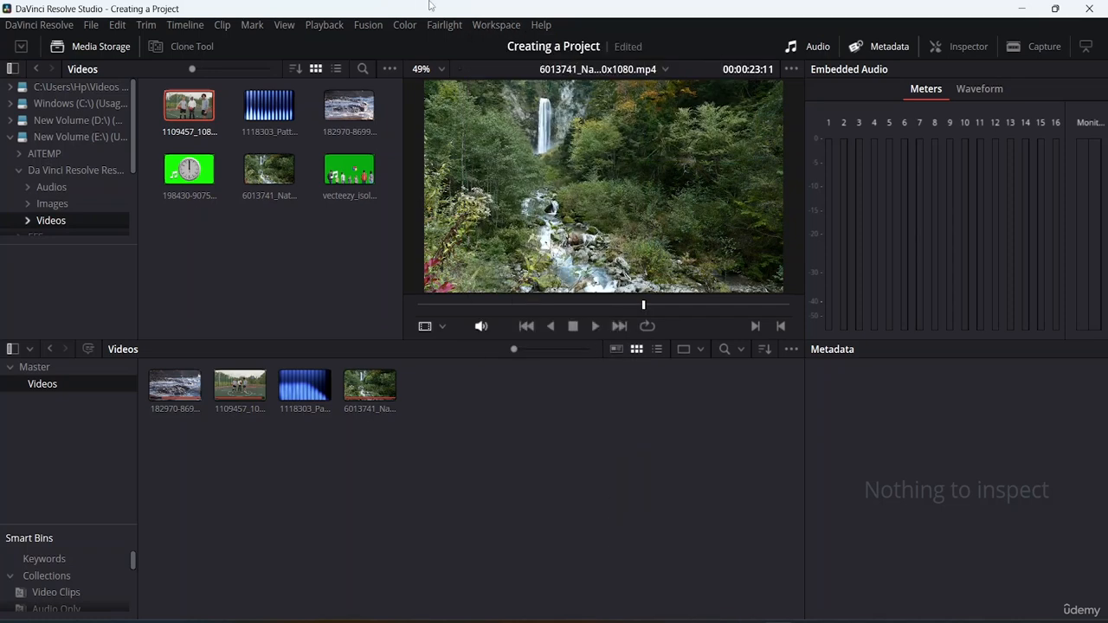
left_click(494, 25)
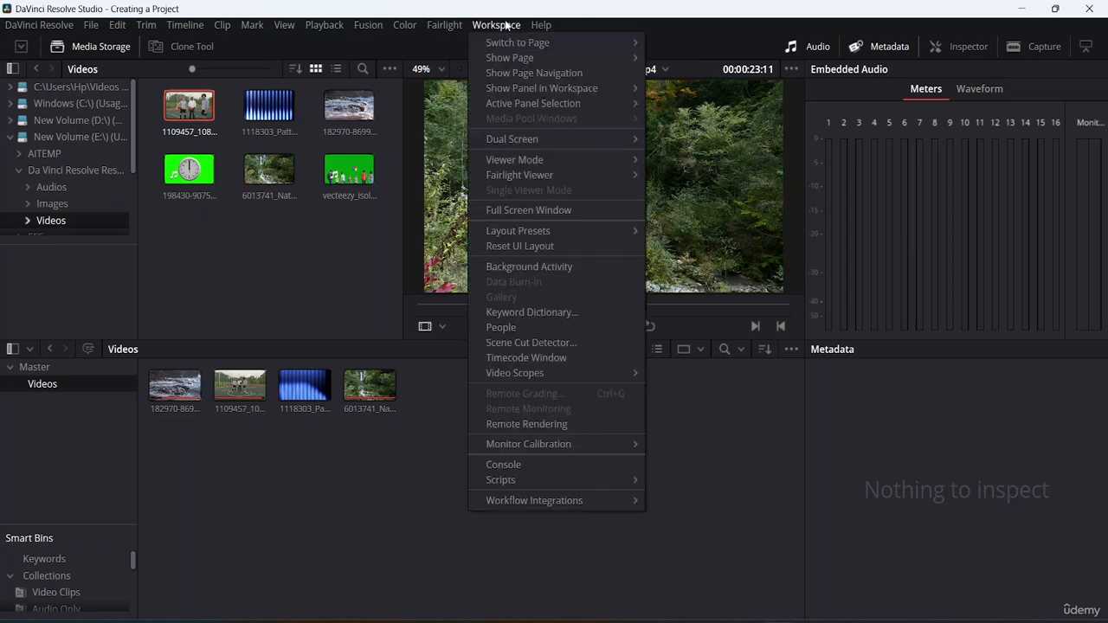
left_click(511, 73)
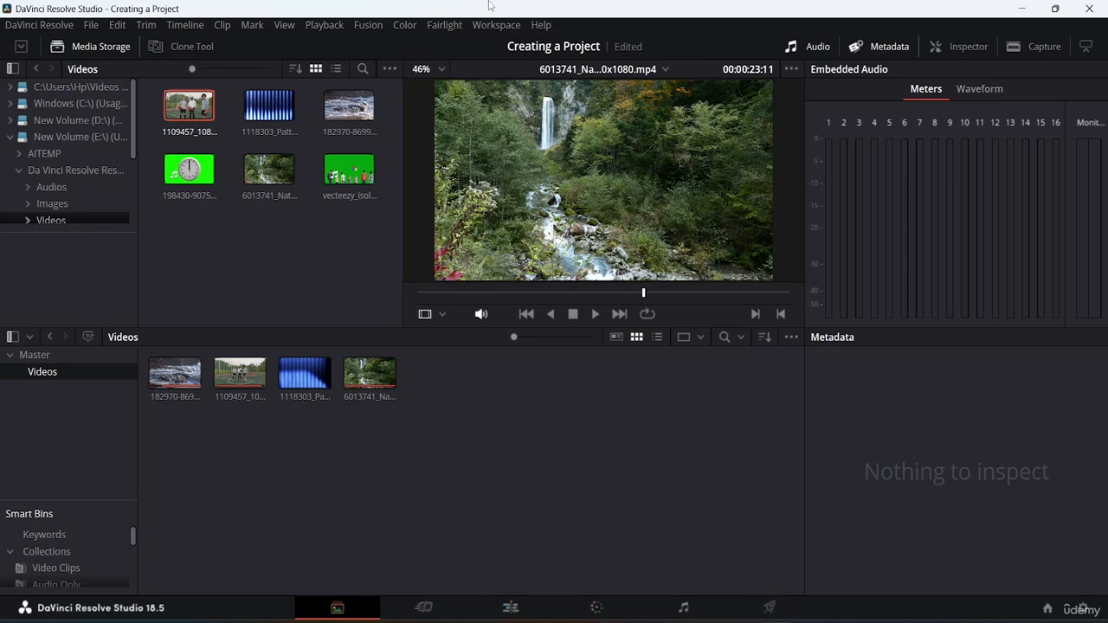
Re-enable the Fusion page among the shown pages and switch to the Edit page.
left_click(504, 26)
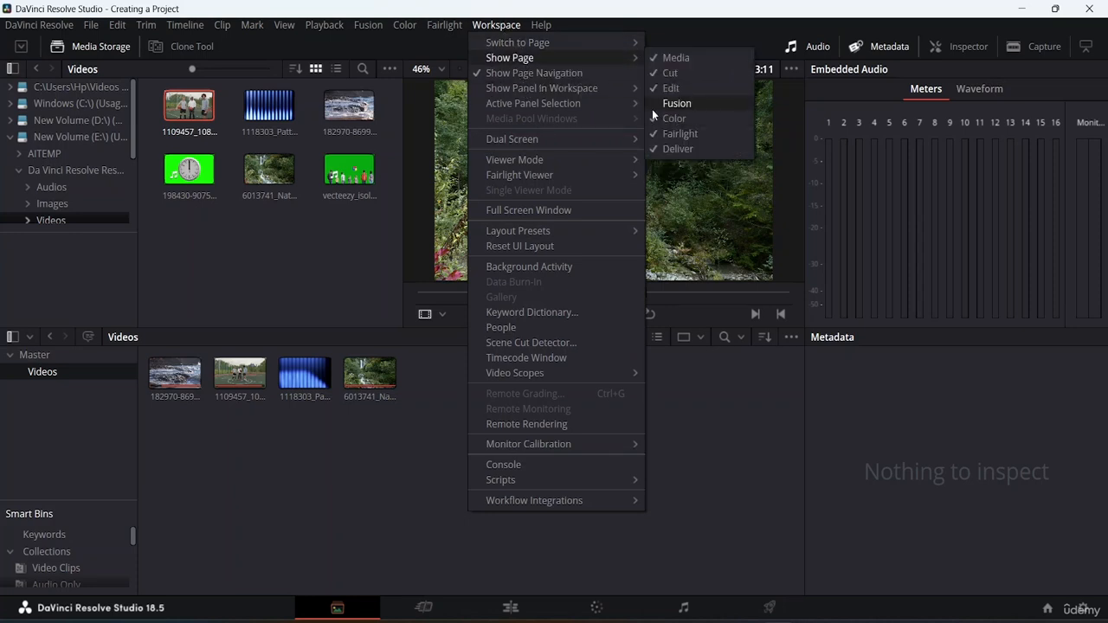
left_click(651, 104)
left_click(497, 25)
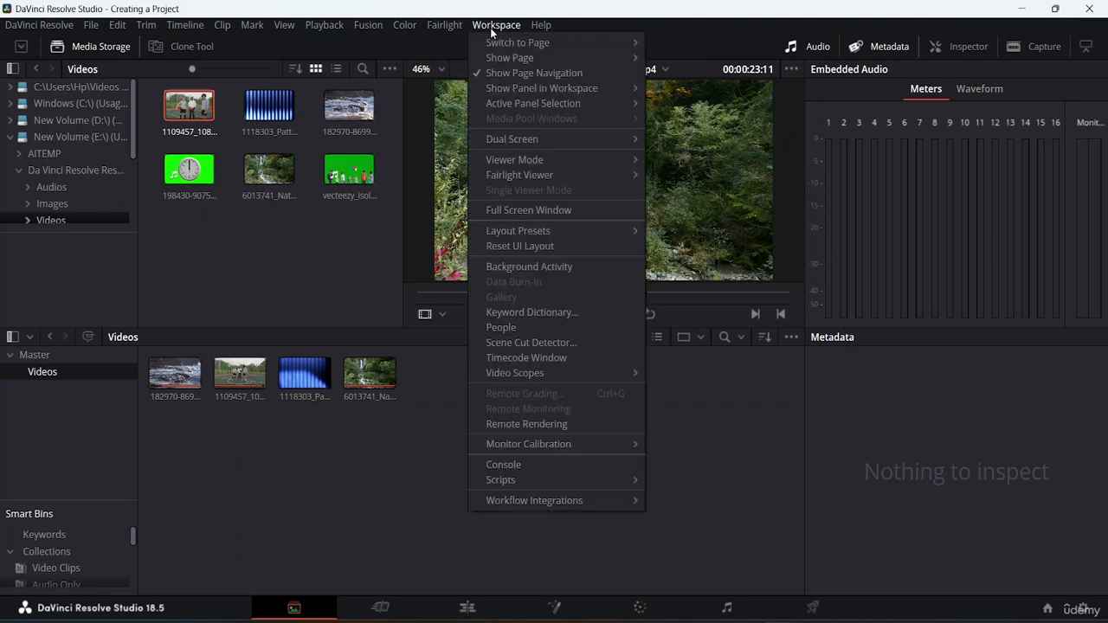
mouse_move(537, 42)
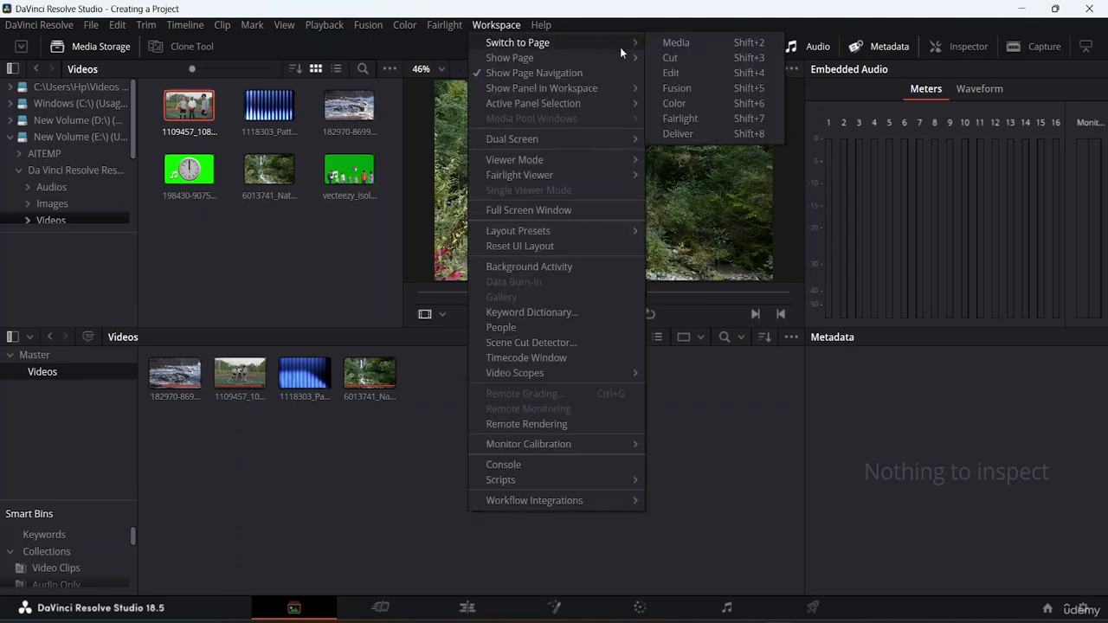
left_click(672, 74)
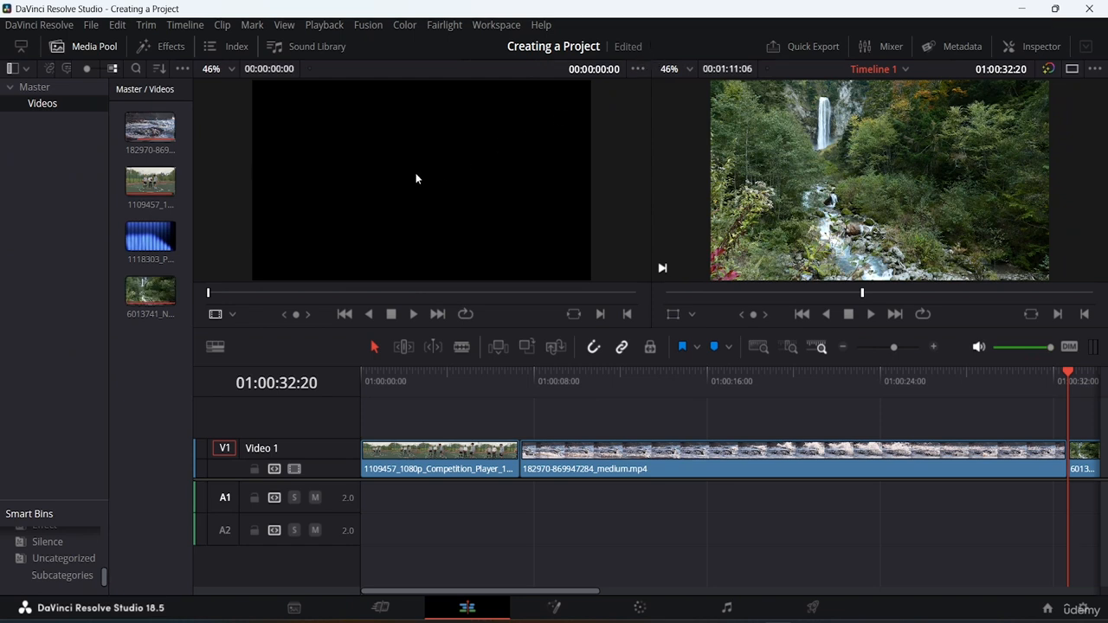
Show the effects library on the Edit page and look through its Toolbox, Open FX and Audio FX categories.
left_click(170, 46)
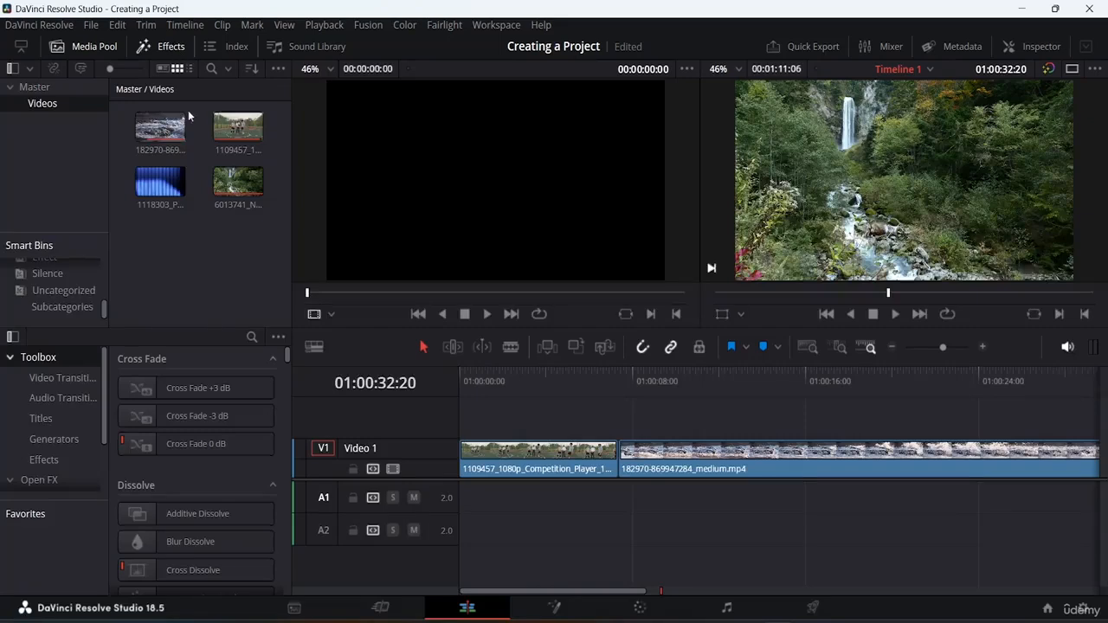
scroll(171, 442, "down", 1)
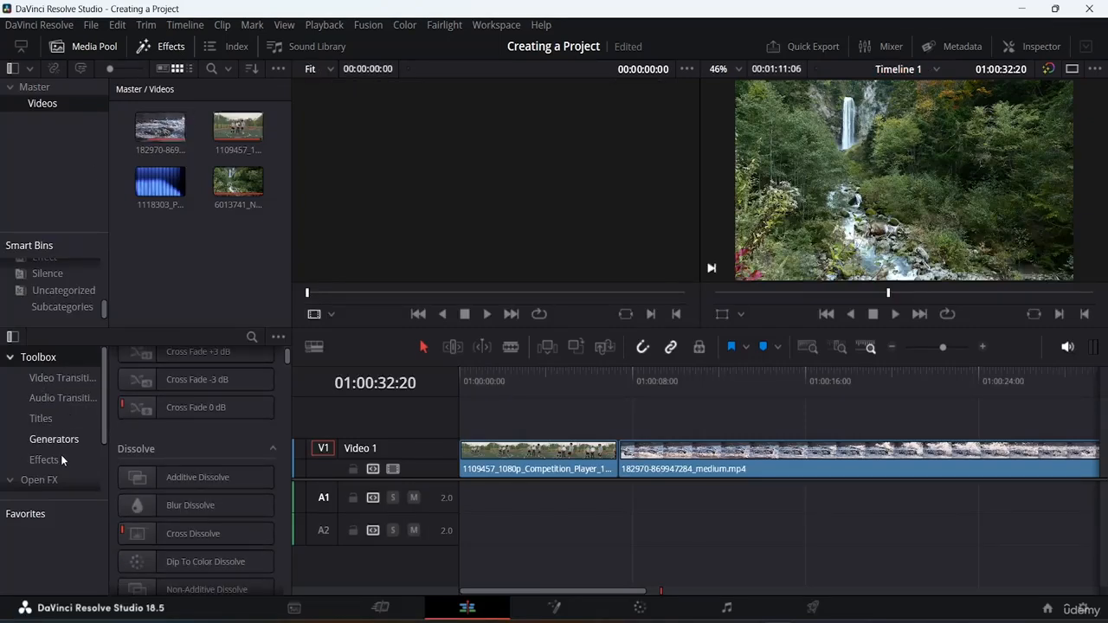
scroll(63, 447, "down", 2)
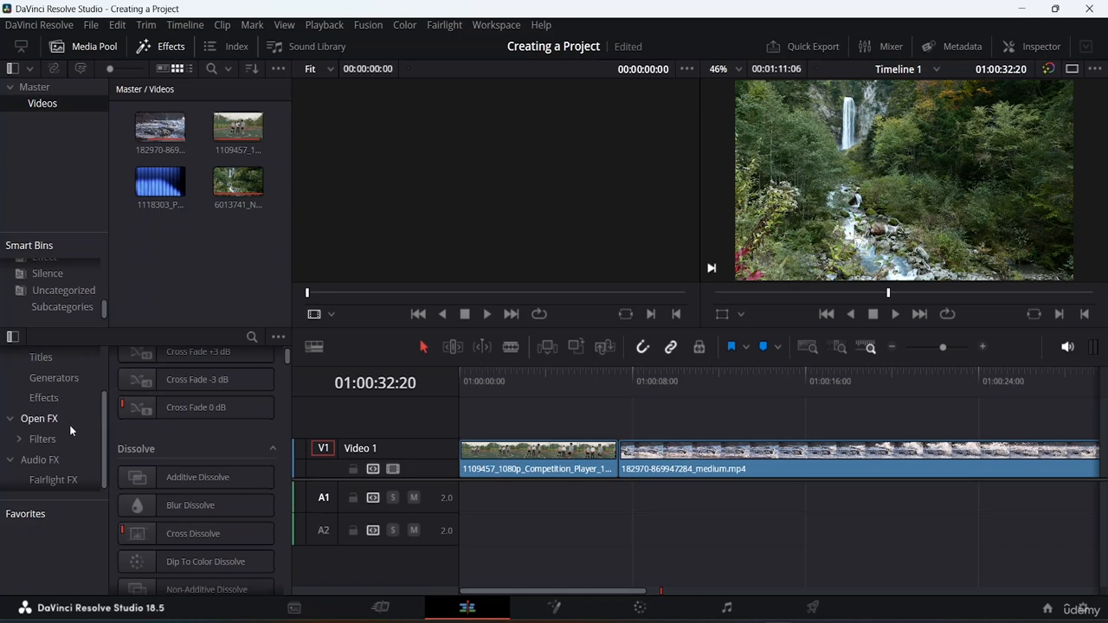
scroll(65, 433, "up", 2)
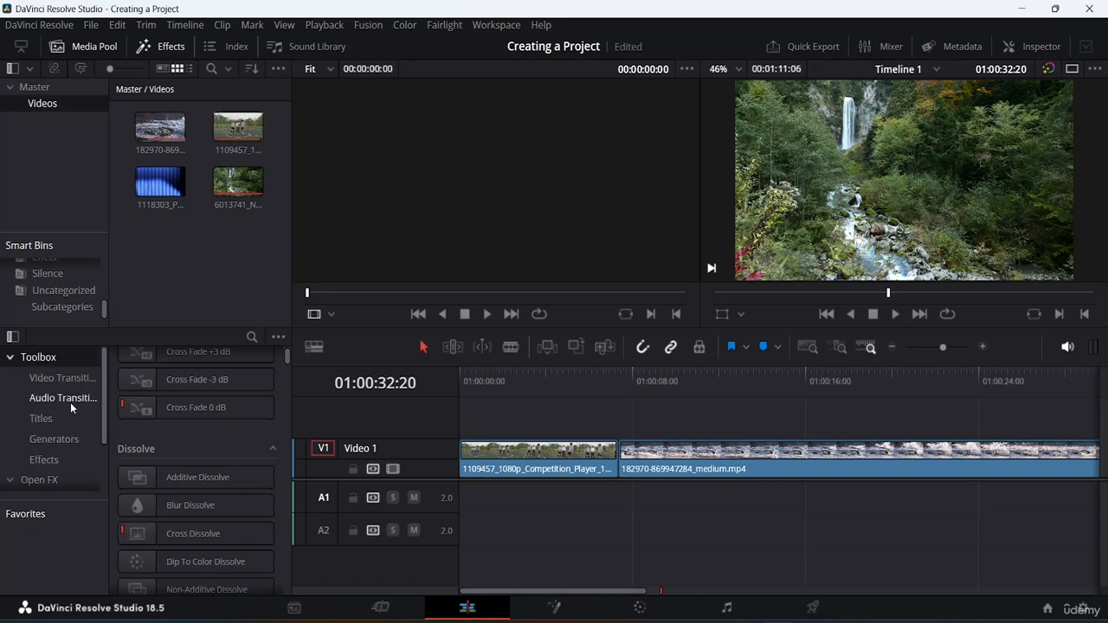
Hide the category list of the effects library and show it again, twice in a row.
left_click(13, 337)
left_click(13, 337)
left_click(13, 337)
left_click(13, 337)
Move the playhead to the end of Timeline 1 and back to its start, with the full extent of the timeline fitted in view.
key("End")
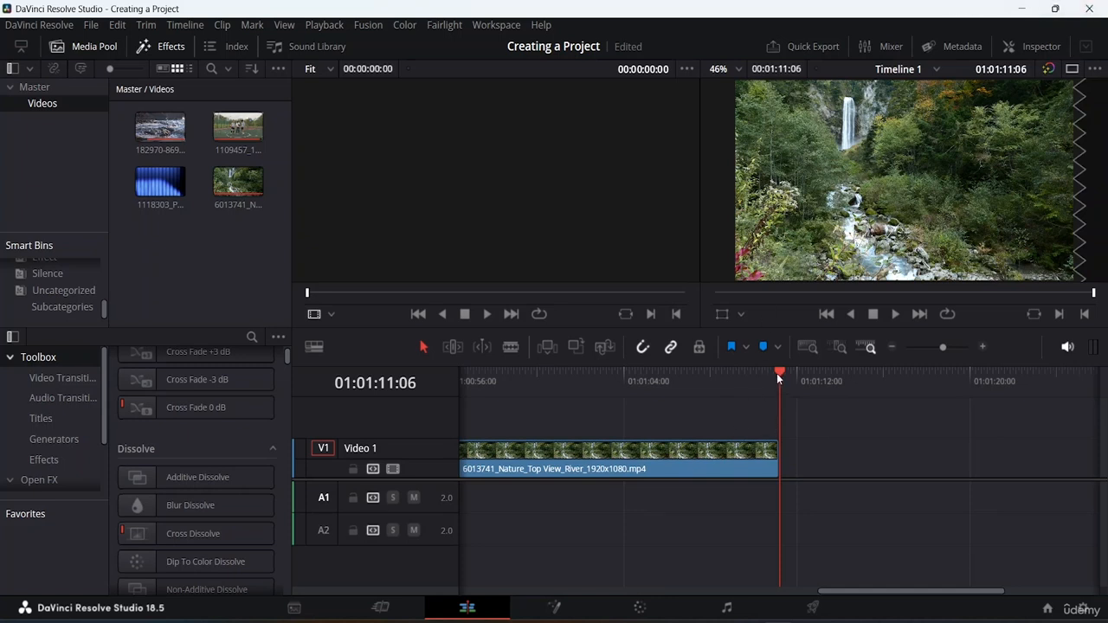
key("Home")
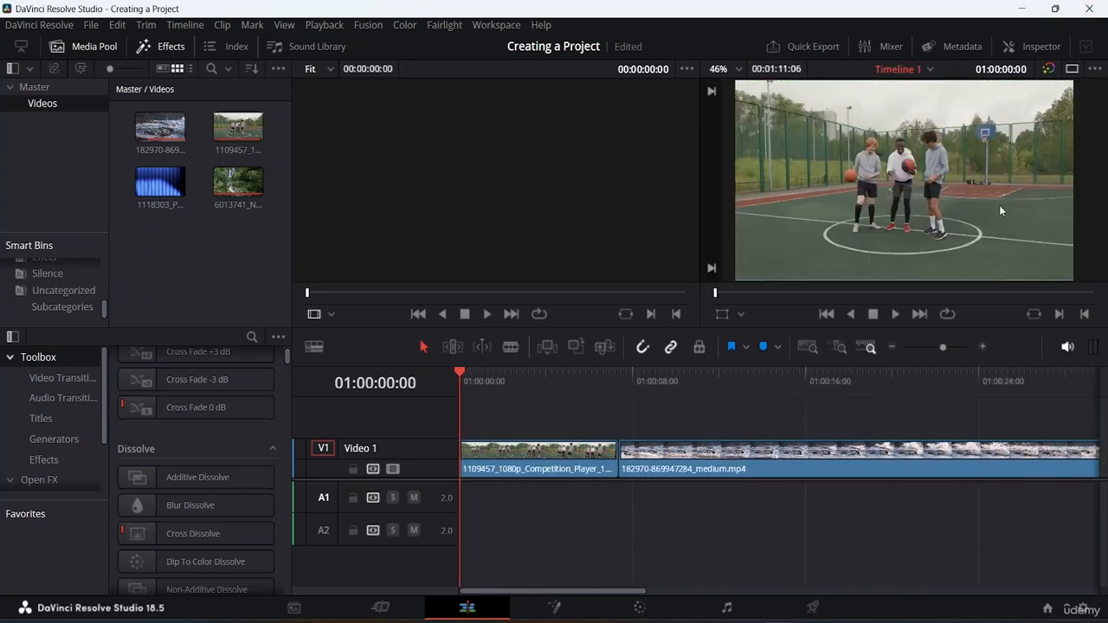
left_click(806, 345)
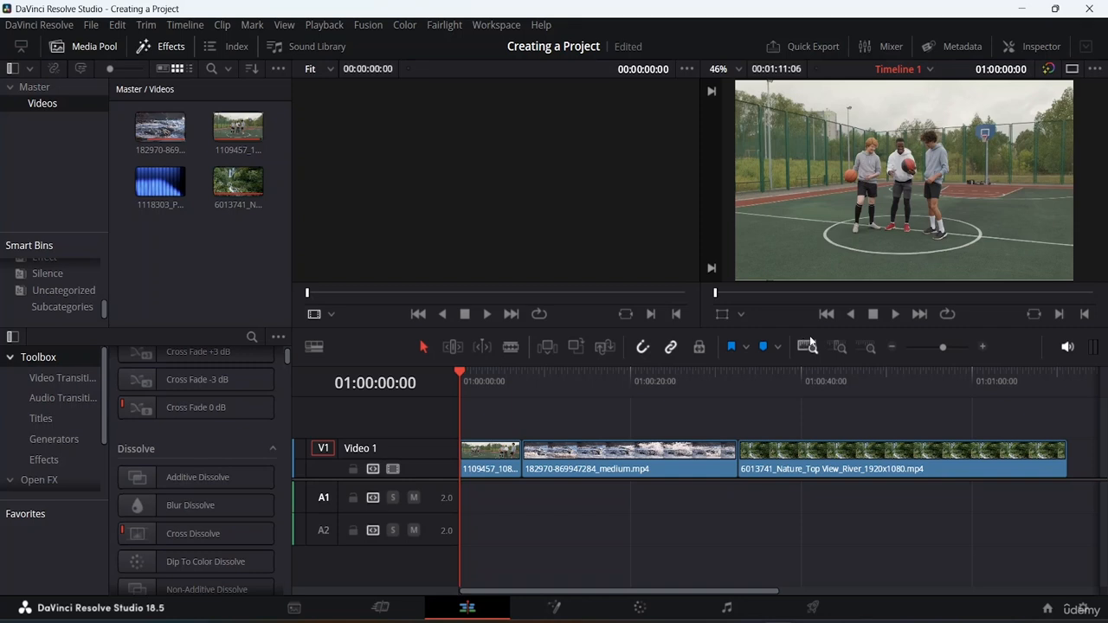